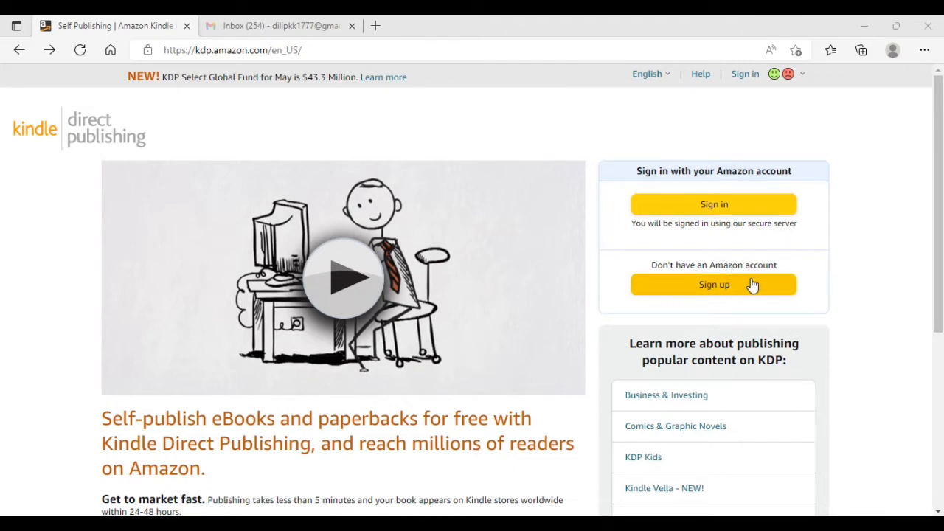
Start signing up and go from the sign-in page to the 'Create your KDP account' form.
click(721, 289)
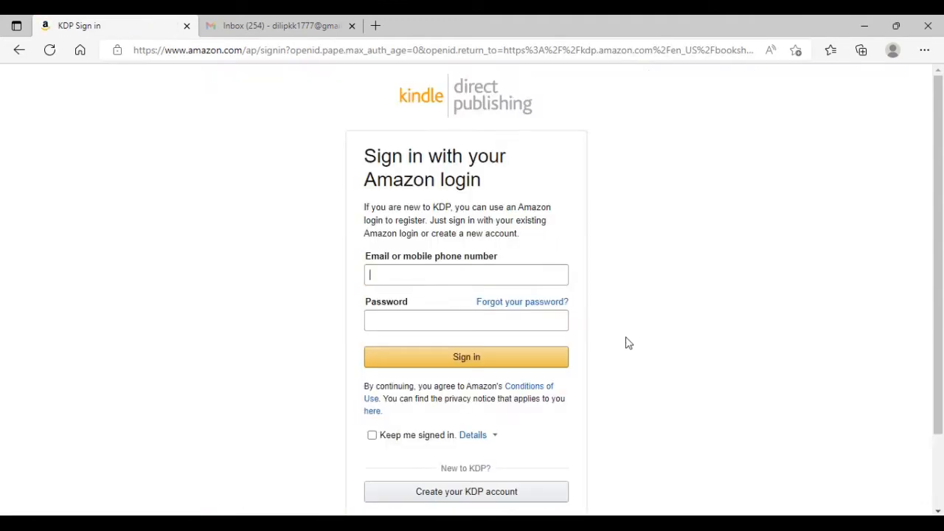
scroll(465, 436, down, 1)
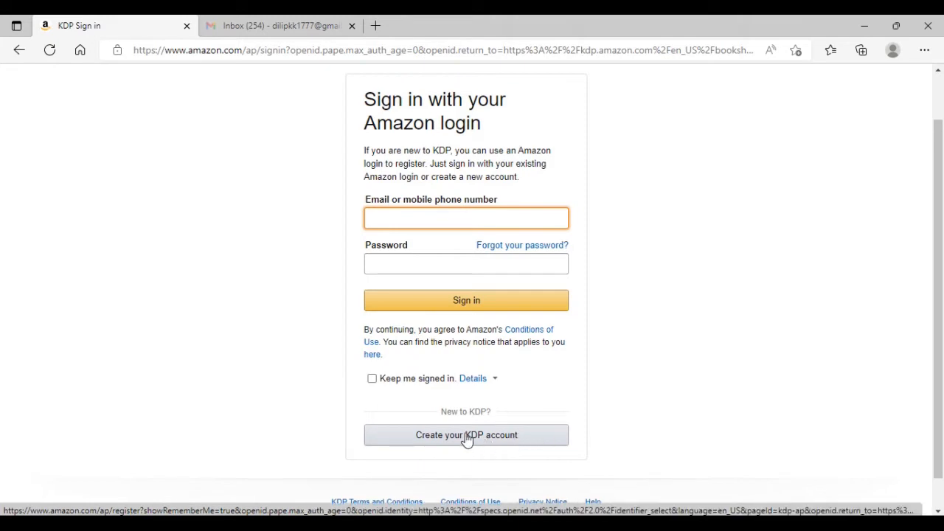
key(ctrl+plus)
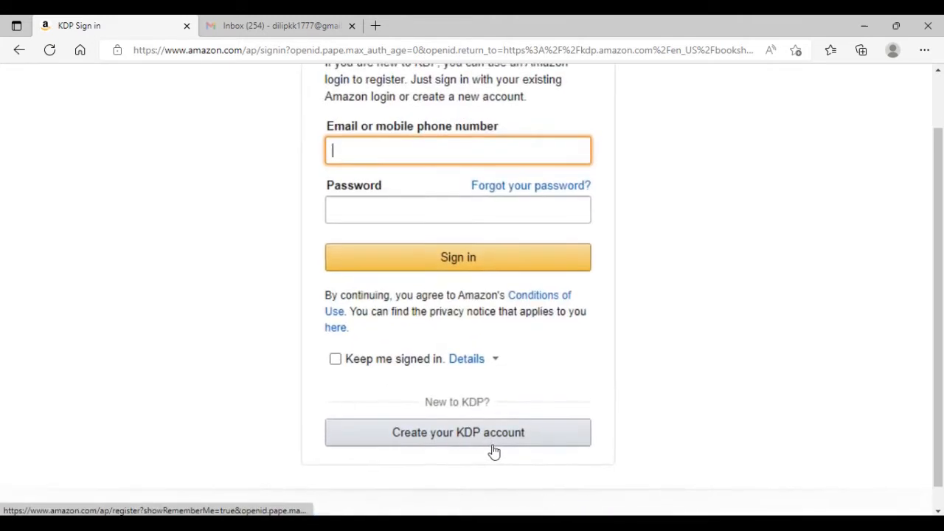
key(ctrl+minus)
key(ctrl+minus)
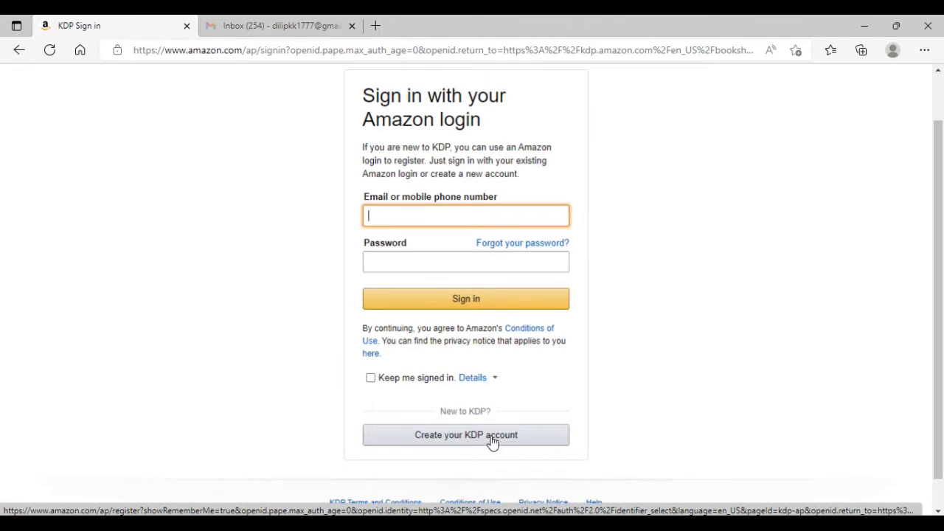
click(493, 441)
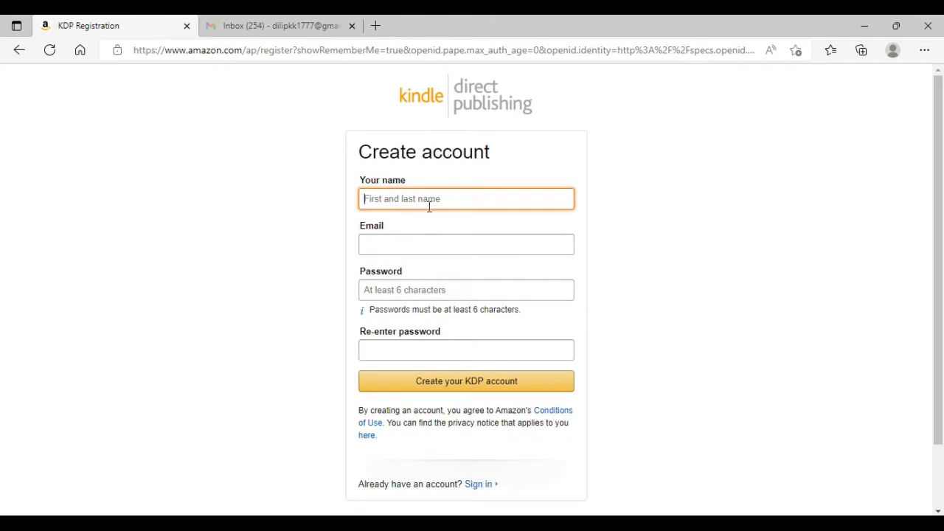
Enter the account holder's name, the saved e-mail address and a password, then submit the registration.
text(Dilip)
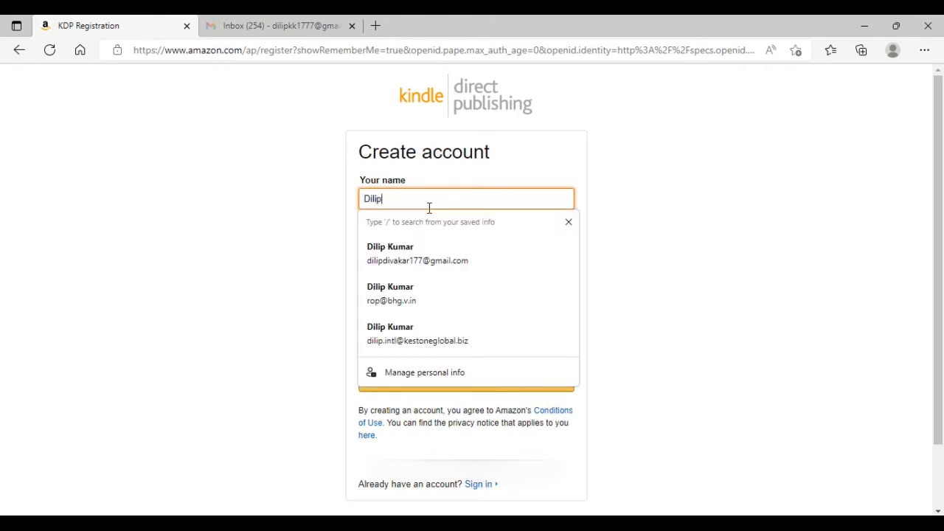
key(Tab)
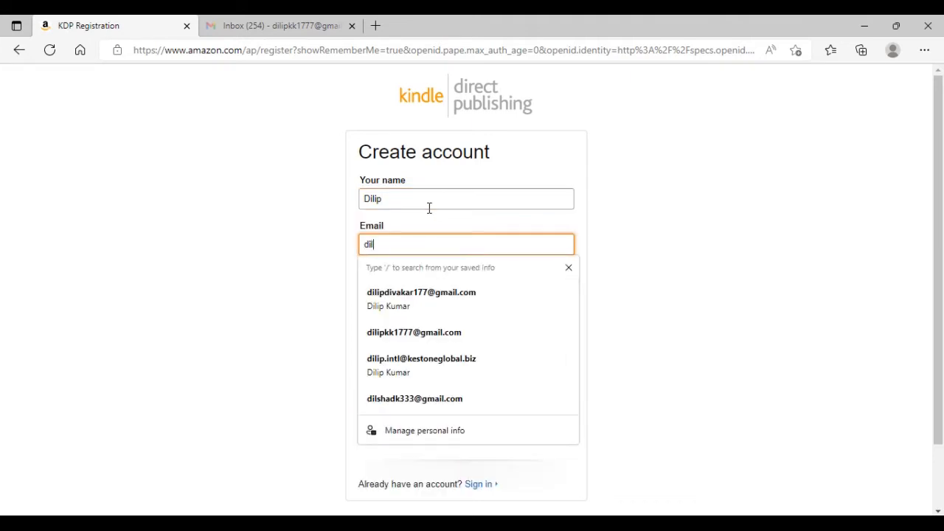
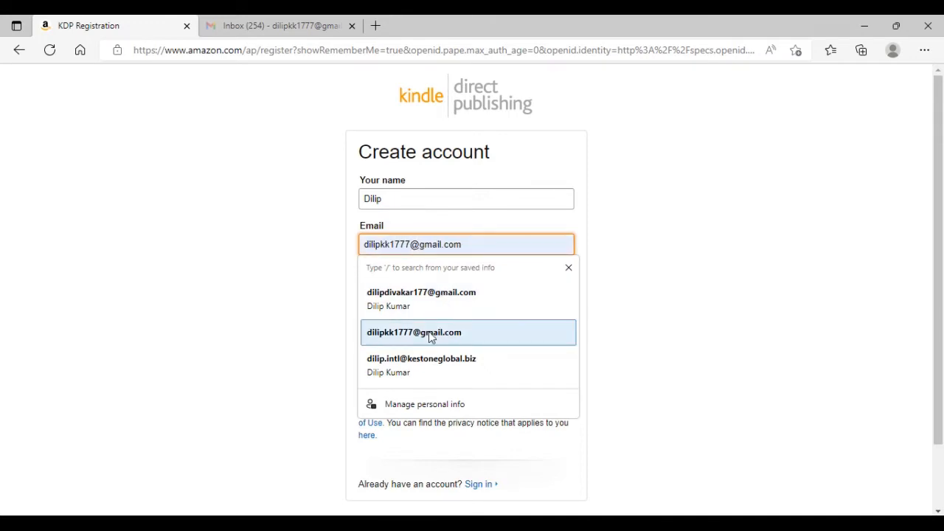
click(432, 334)
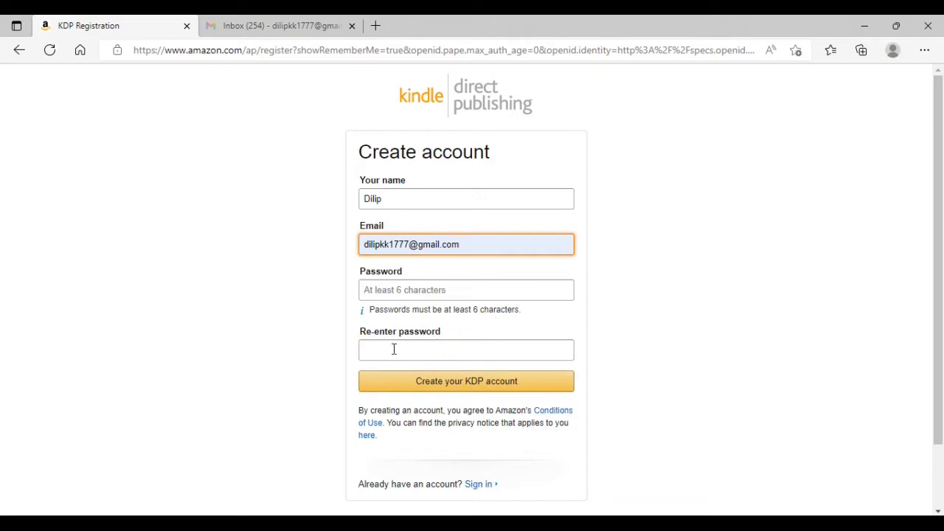
click(406, 294)
text(•)
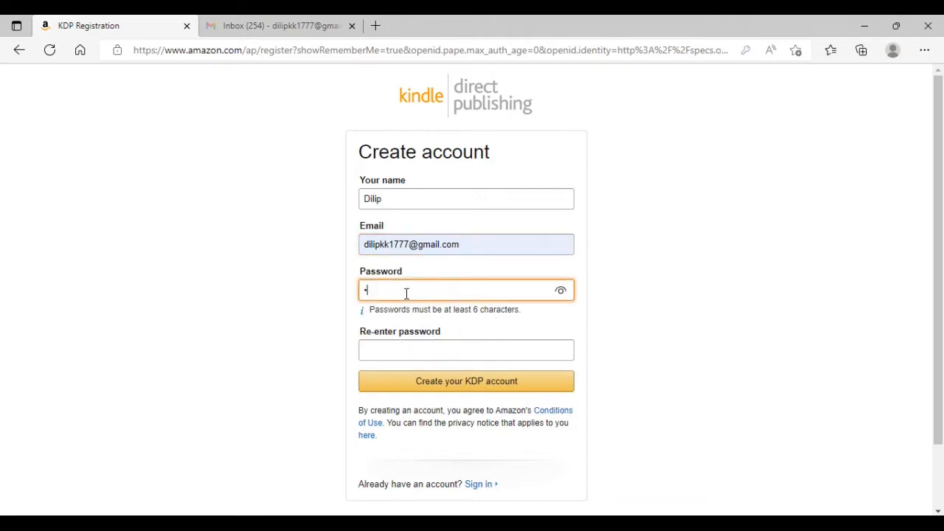
key(BackSpace)
text(••••••••••)
key(Tab)
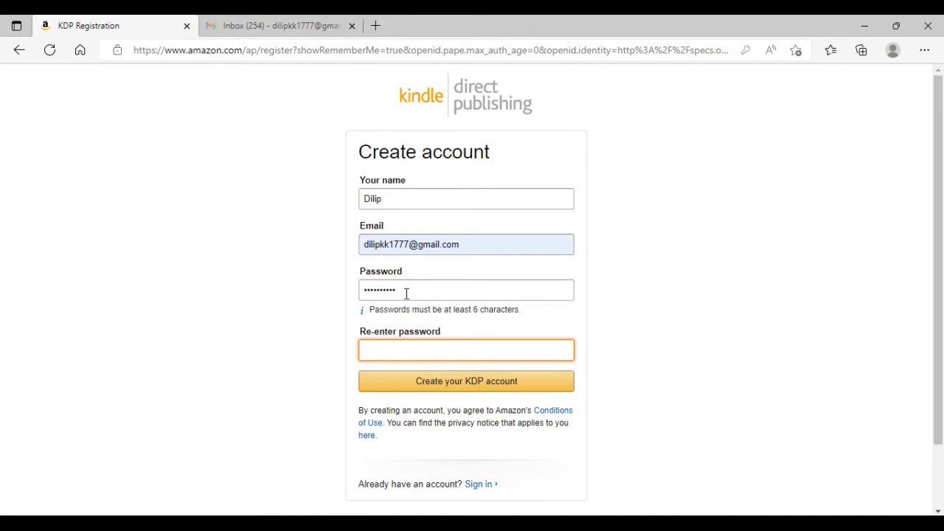
text(••••••••••)
click(461, 385)
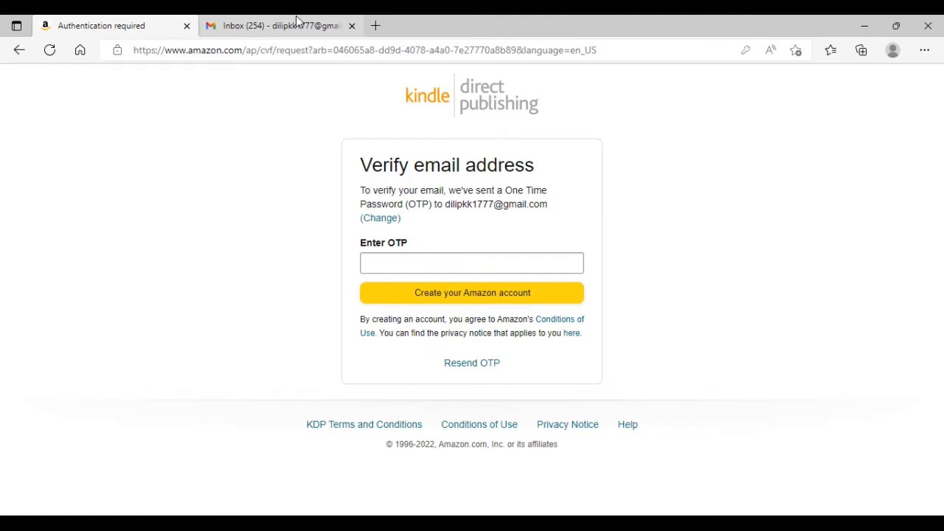
In Gmail, select and copy the one-time code from the Amazon verification e-mail.
drag(445, 204, 506, 206)
click(509, 230)
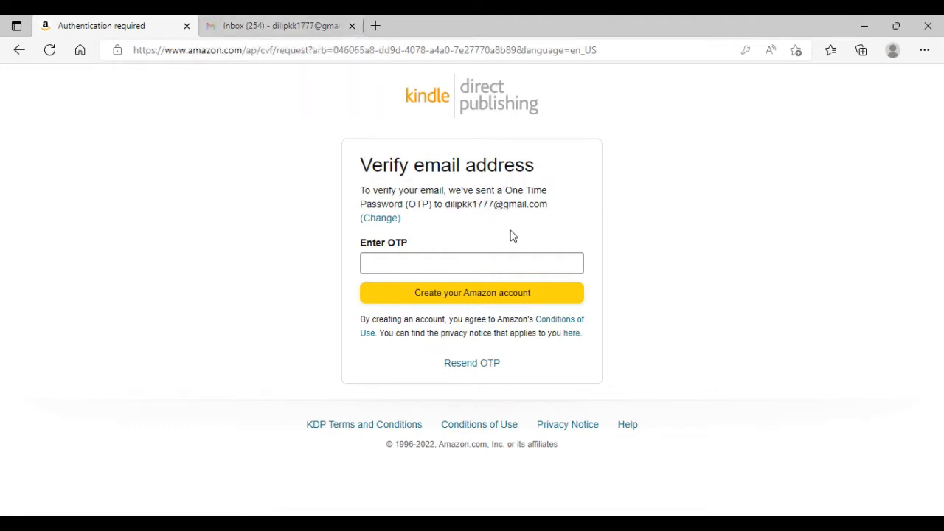
click(260, 23)
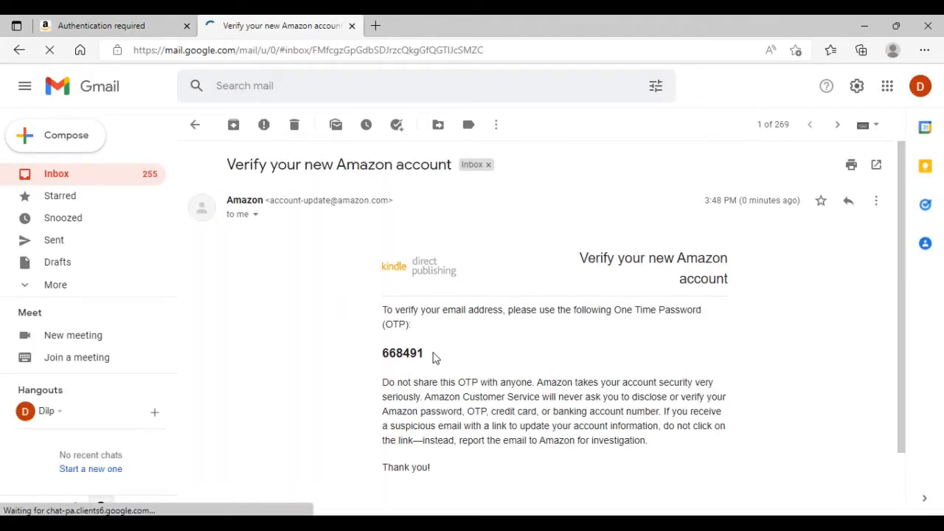
drag(433, 356, 362, 362)
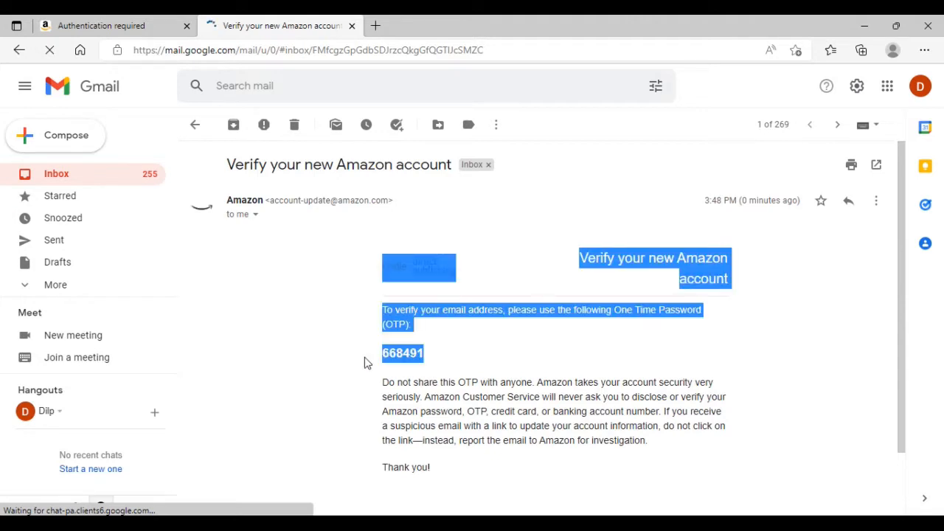
click(432, 352)
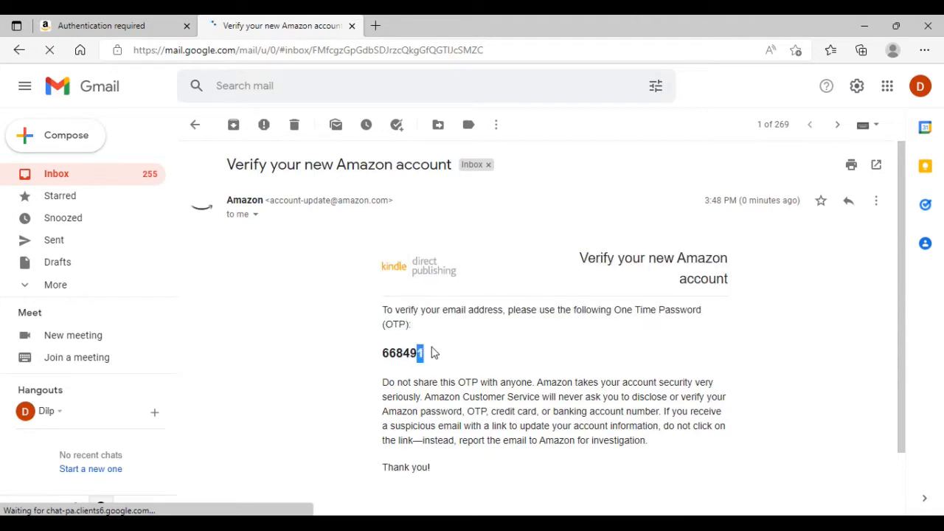
double_click(380, 354)
drag(429, 360, 383, 354)
key(ctrl+c)
Paste the one-time code on the Amazon verification page and create the account.
click(168, 22)
click(468, 266)
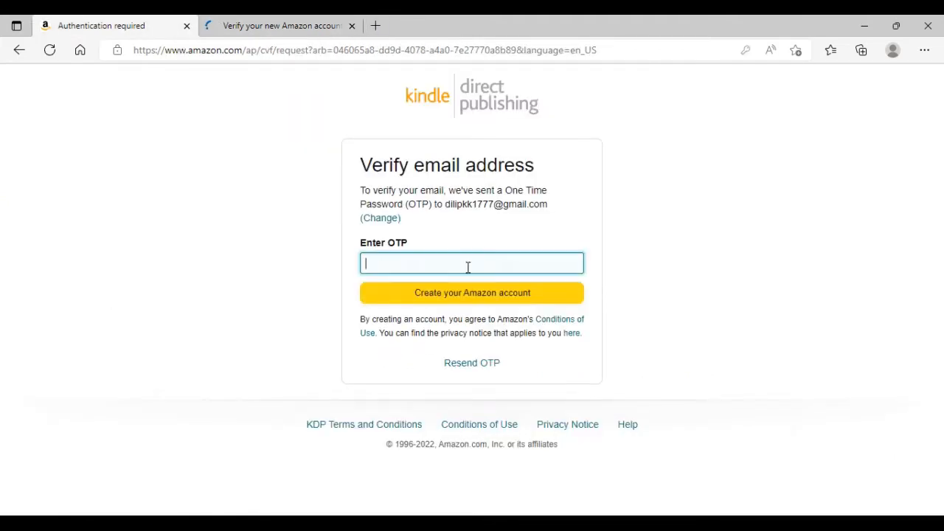
key(ctrl+v)
click(505, 298)
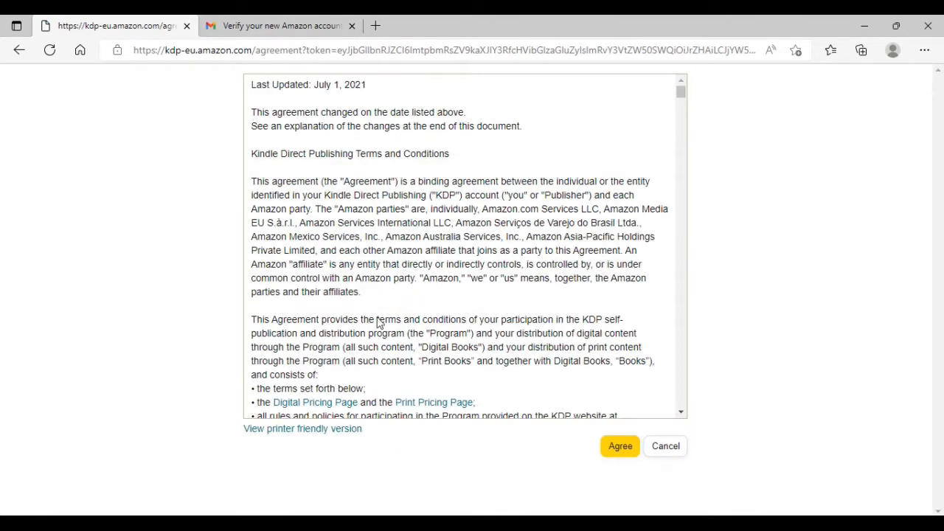
Read through the KDP Terms and Conditions and agree to them.
scroll(455, 338, down, 20)
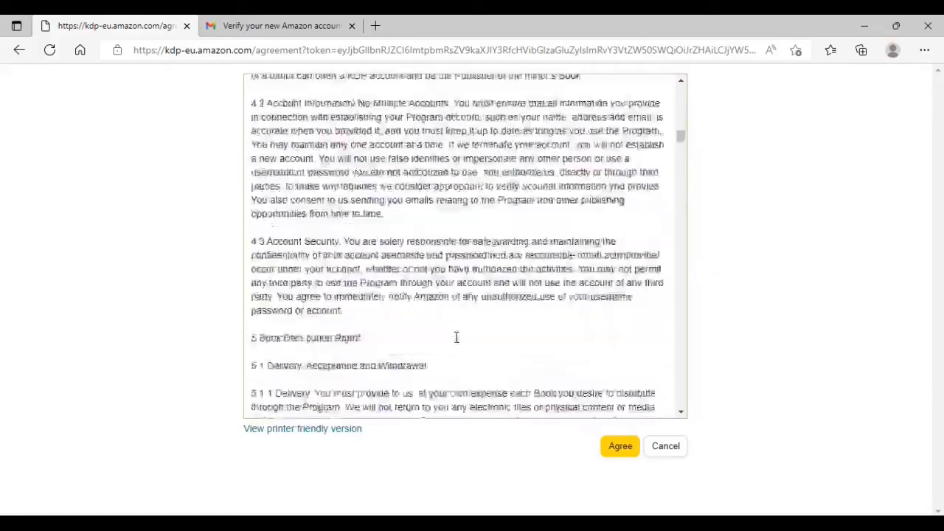
scroll(456, 341, down, 20)
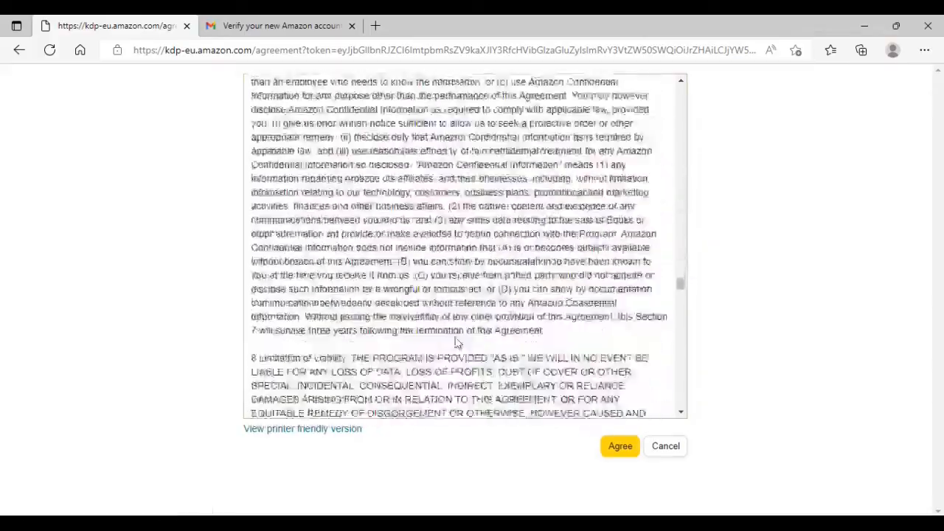
scroll(455, 341, down, 20)
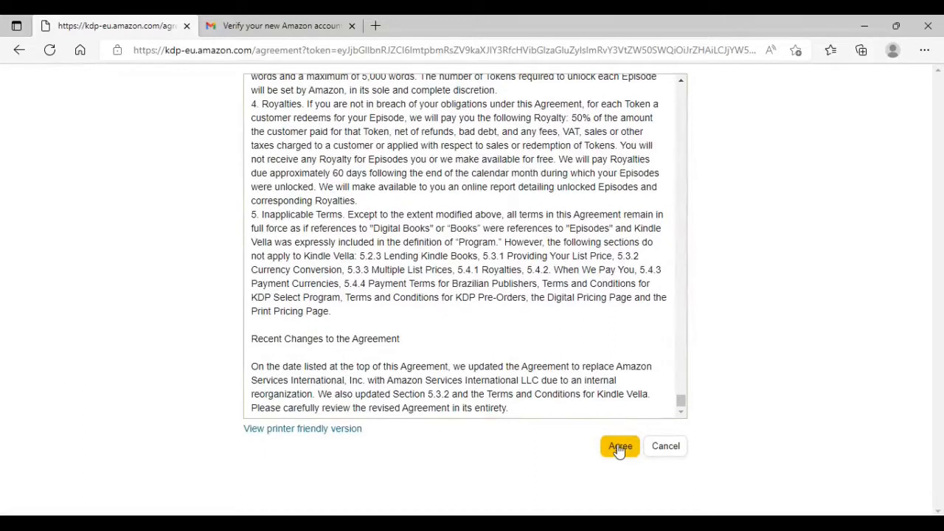
click(619, 449)
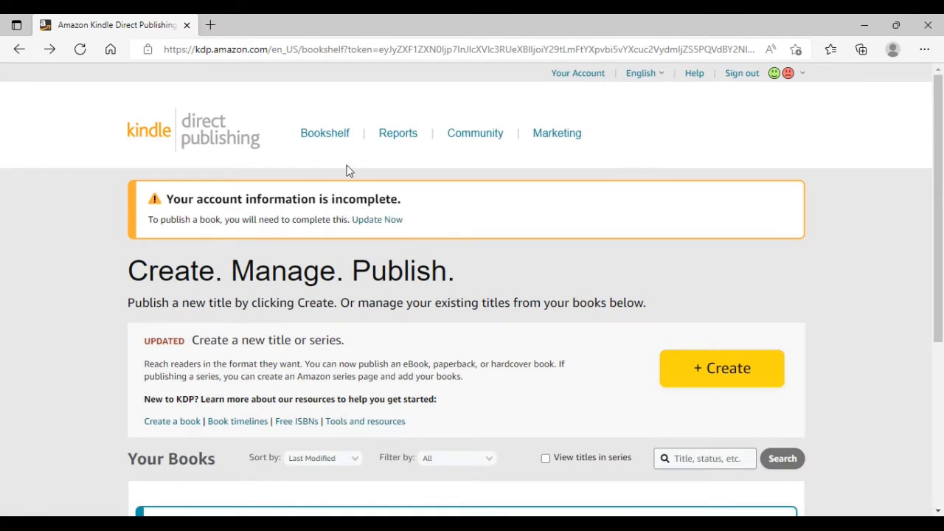
Set the phone country code to India +91 and fill in the saved mobile number.
click(375, 222)
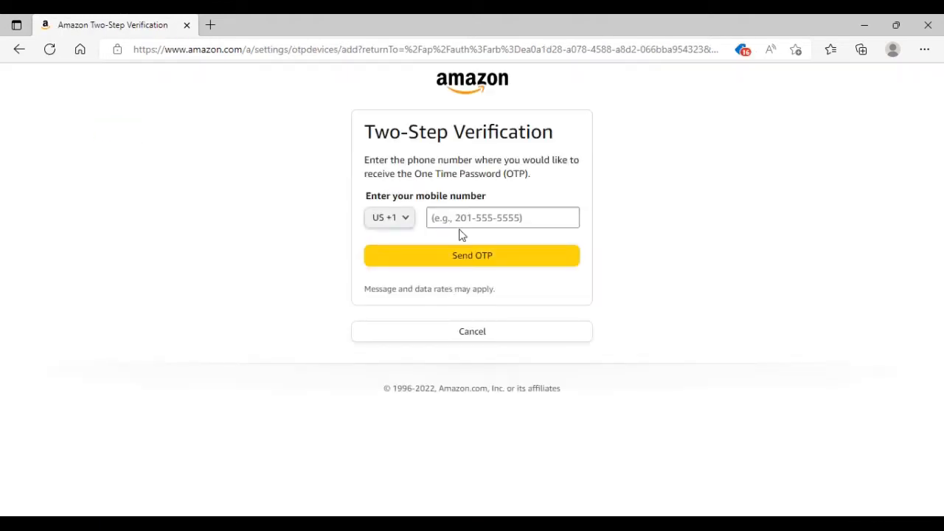
click(410, 222)
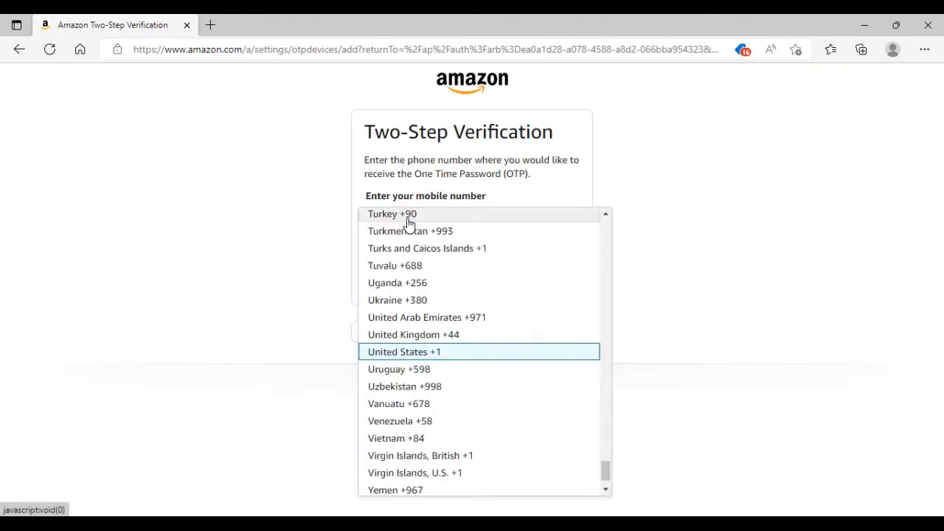
key(i)
key(n)
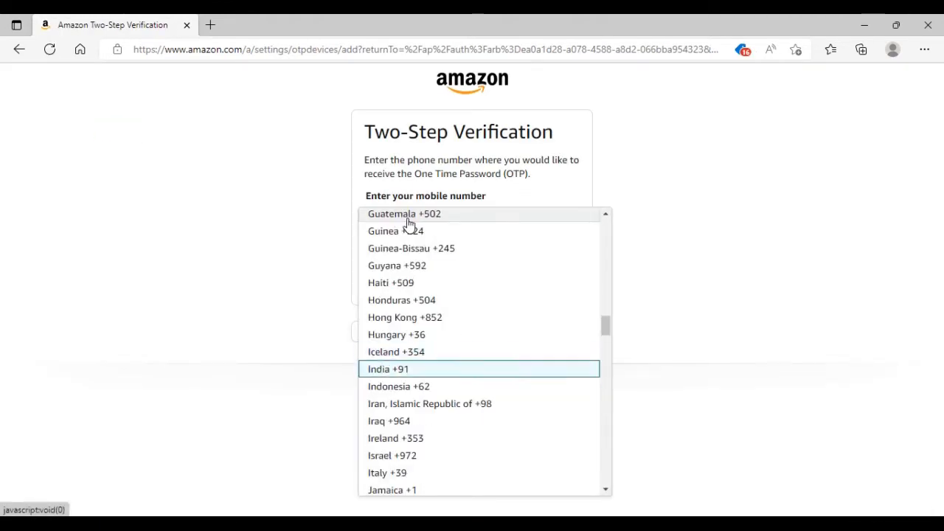
click(411, 371)
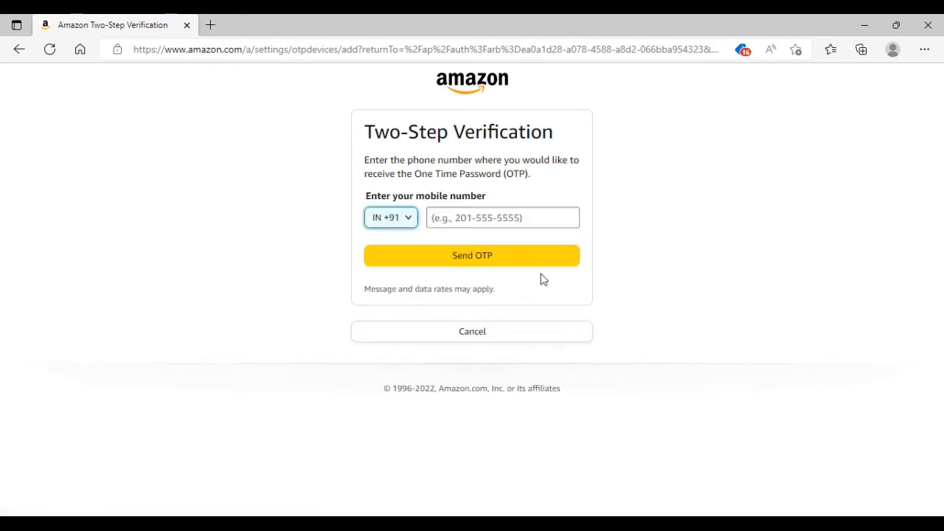
click(479, 216)
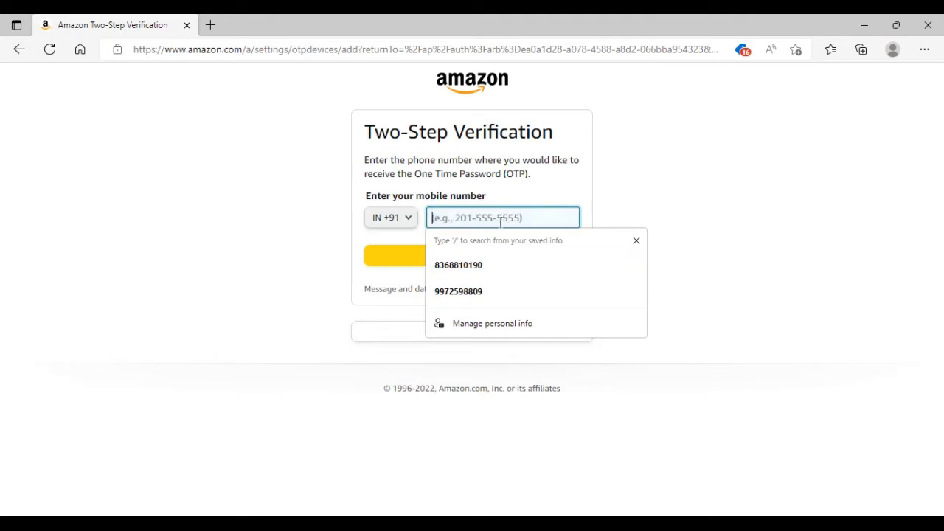
click(636, 240)
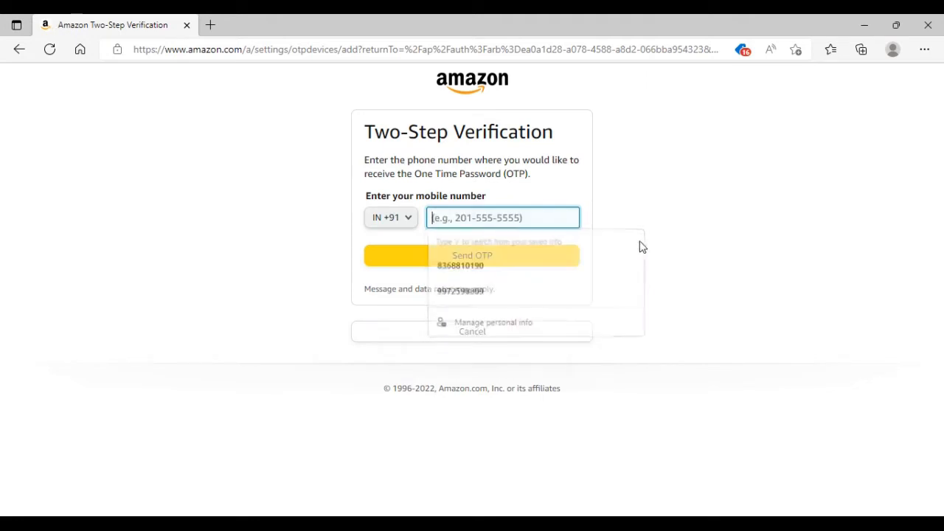
click(486, 221)
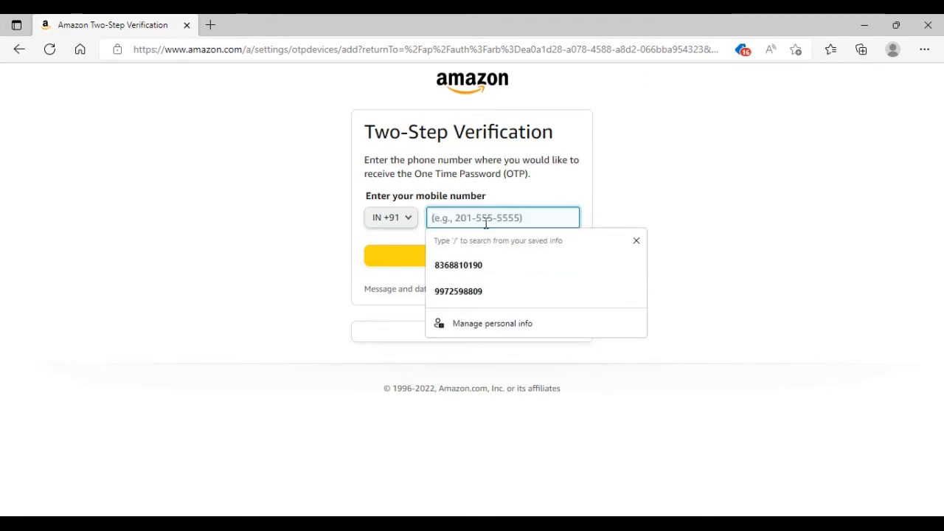
click(473, 267)
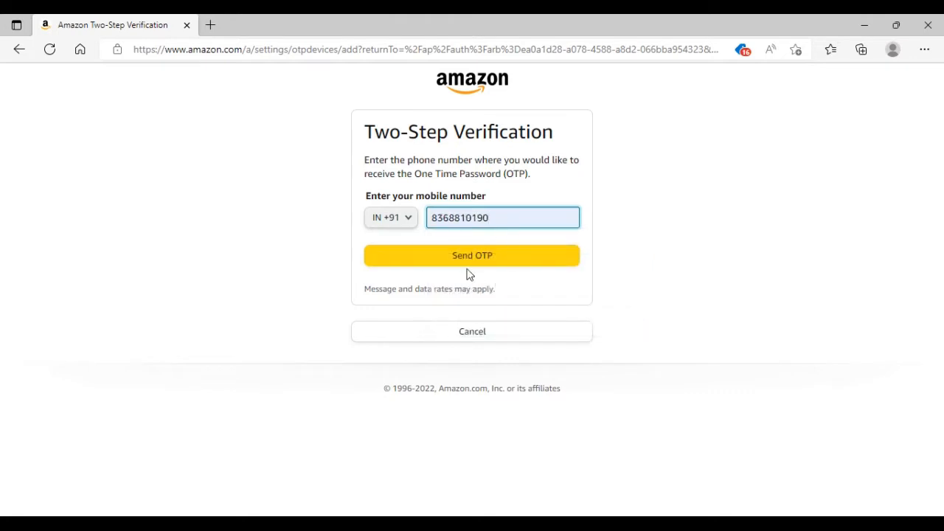
Request the texted one-time password, enter the received code and continue.
click(483, 262)
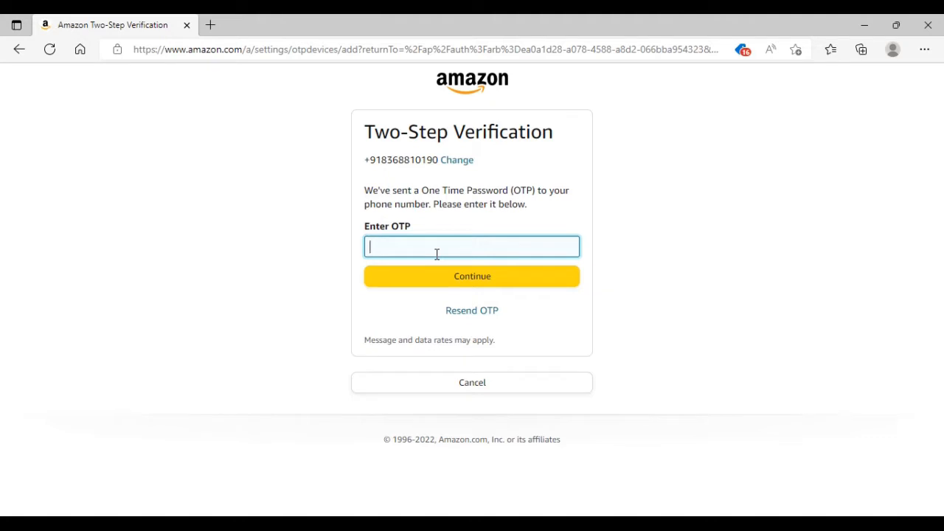
click(485, 284)
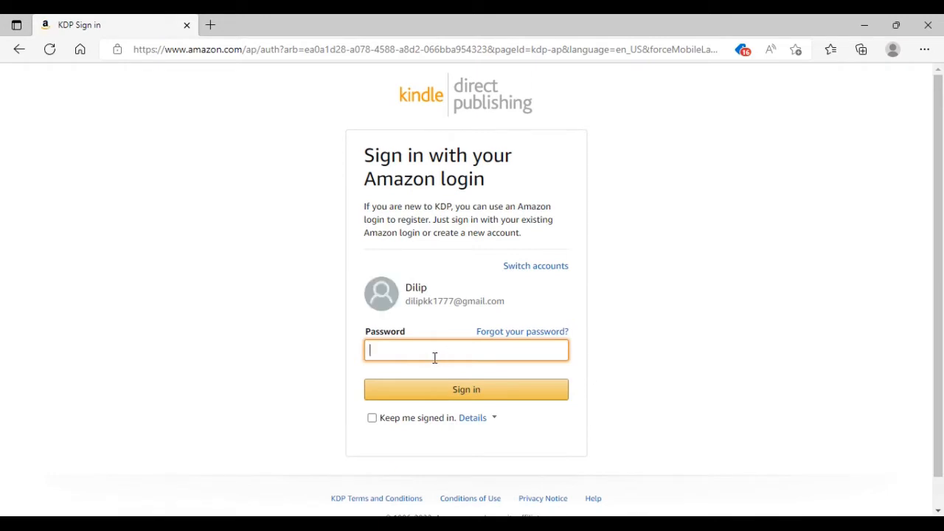
Sign in with the account password and the texted one-time code.
text(********)
click(469, 389)
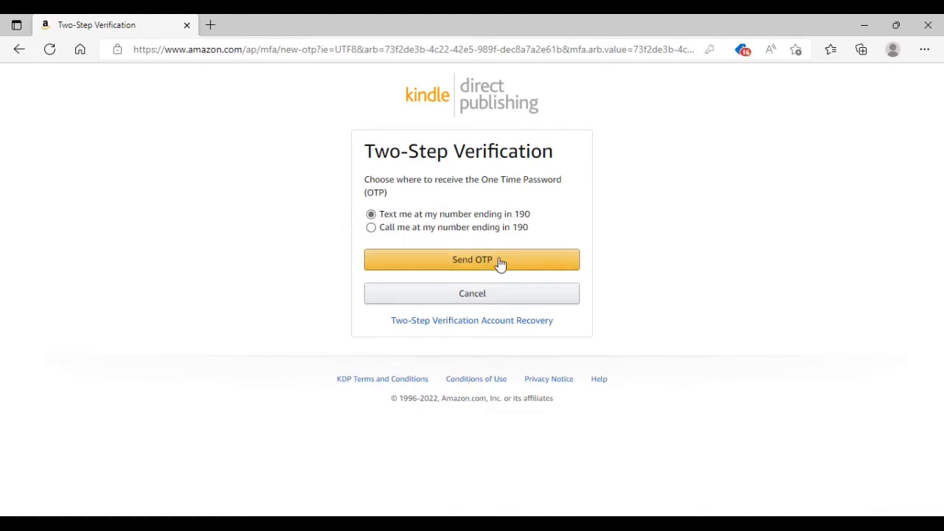
click(477, 268)
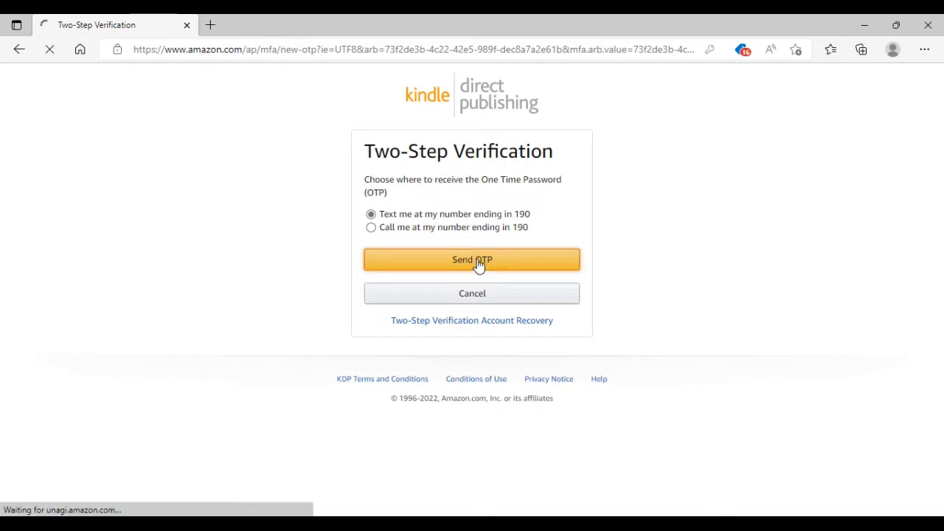
click(427, 243)
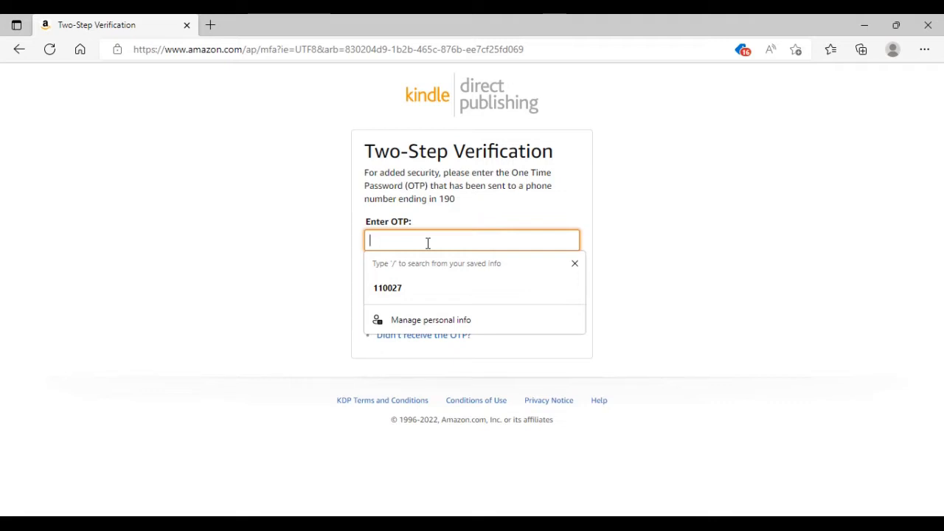
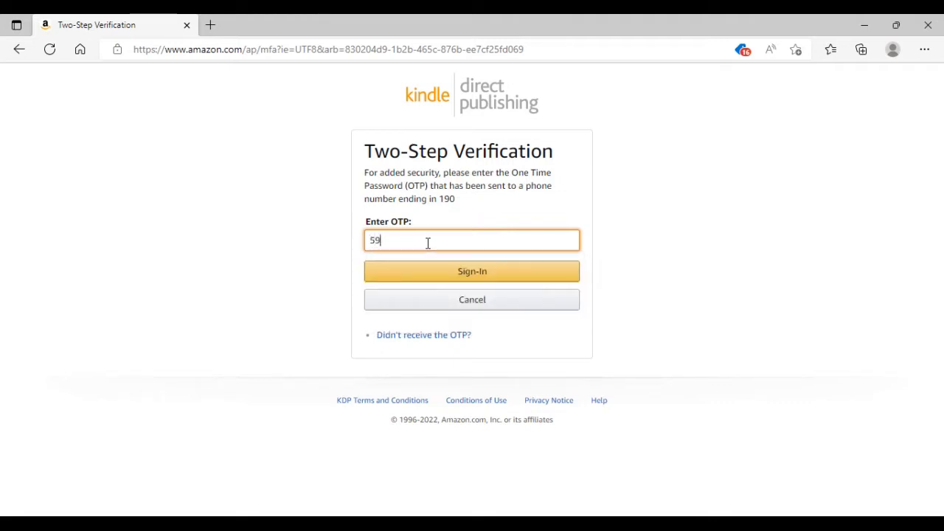
click(478, 280)
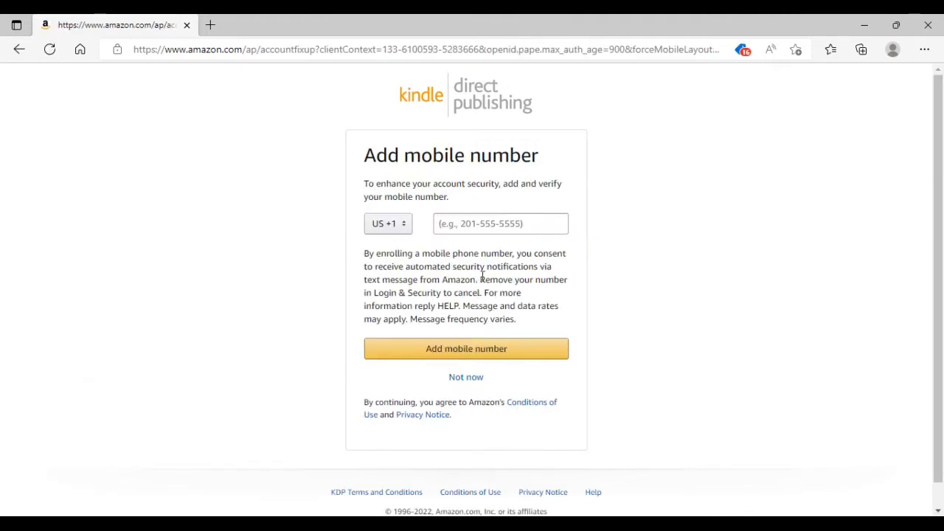
Set the country code to India +91 and skip adding a mobile number with Not now.
click(401, 224)
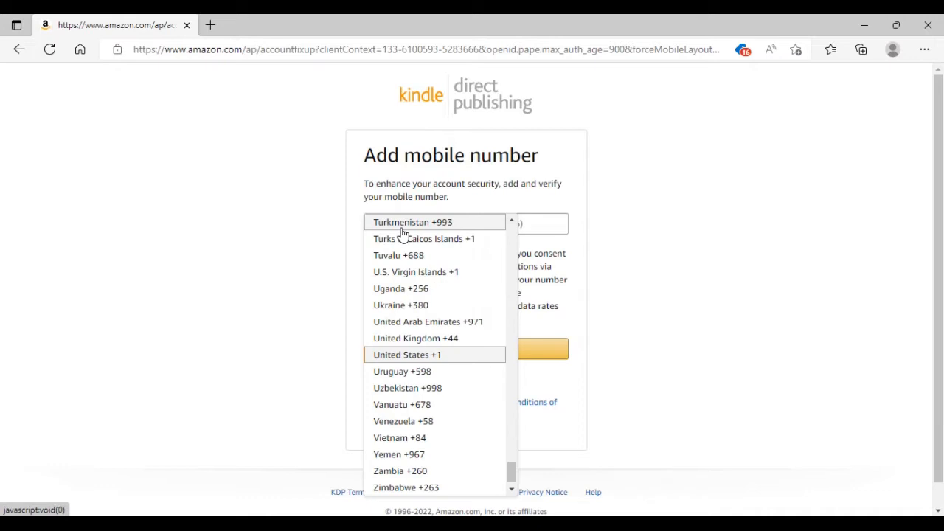
key(i)
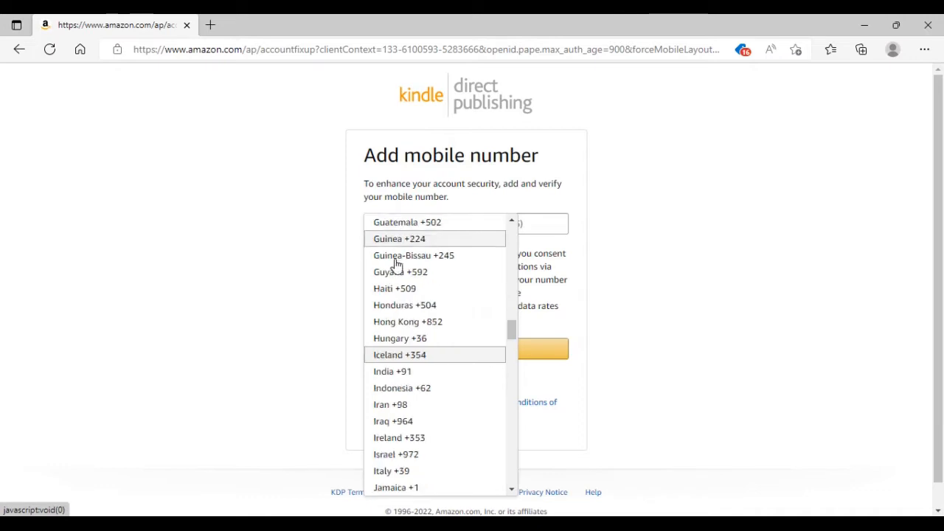
click(409, 373)
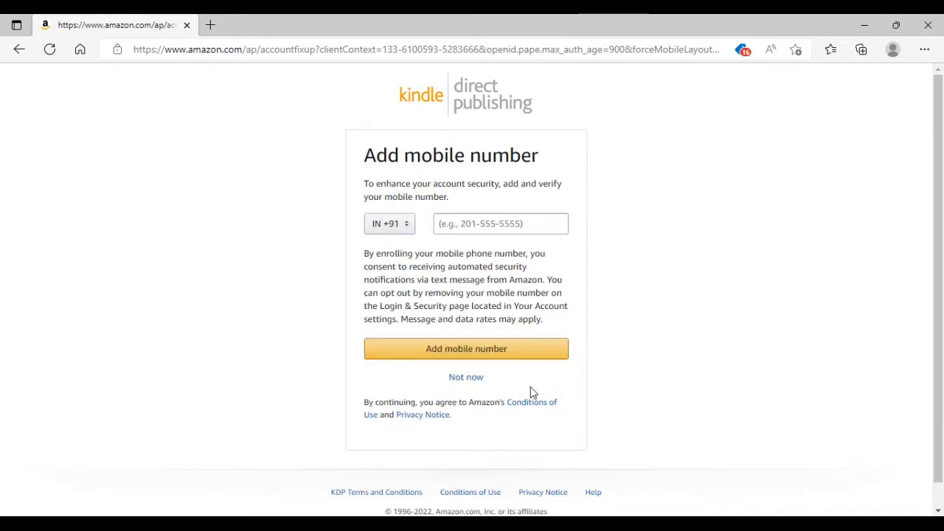
click(469, 382)
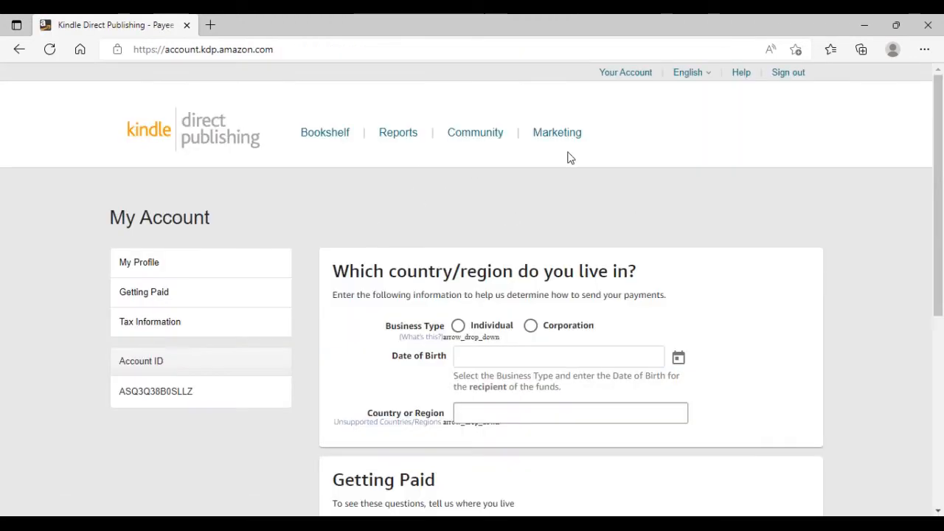
Choose Individual as the payee business type.
scroll(443, 310, down, 1)
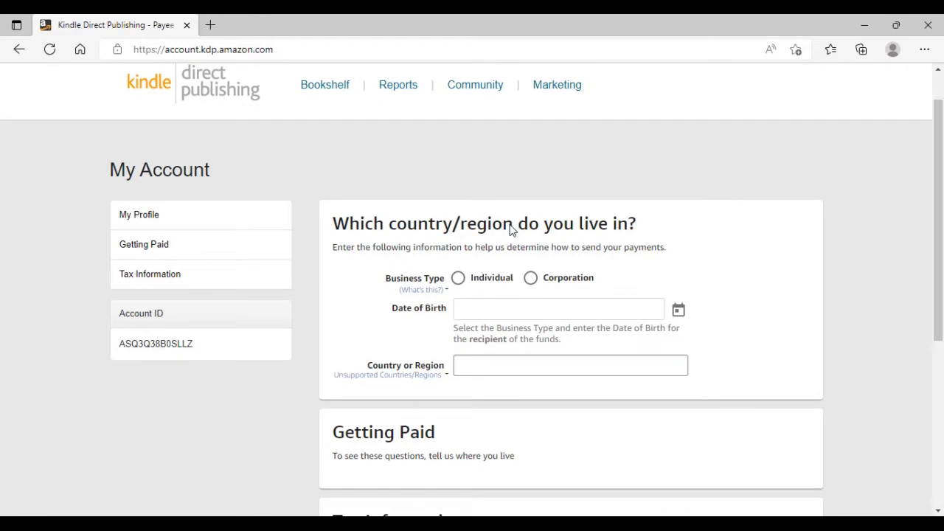
scroll(619, 354, down, 2)
scroll(619, 355, up, 3)
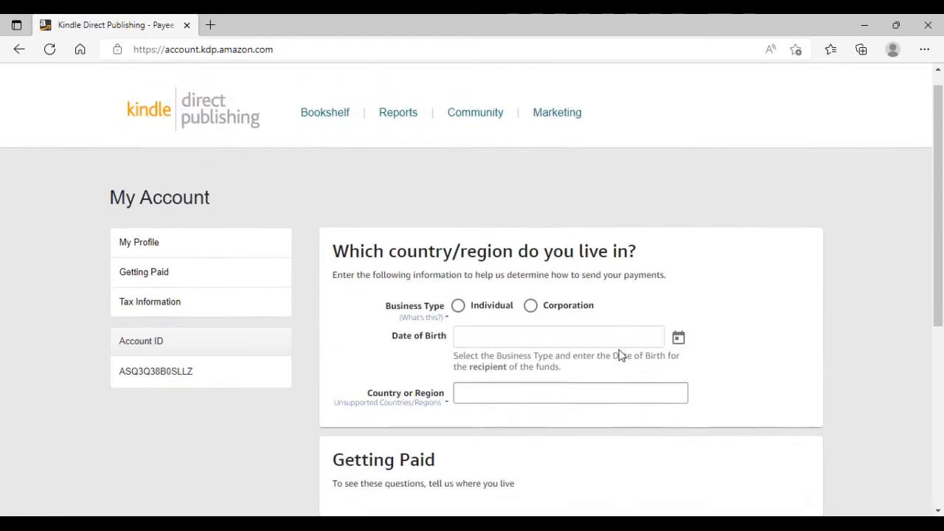
scroll(620, 354, down, 2)
scroll(619, 354, up, 1)
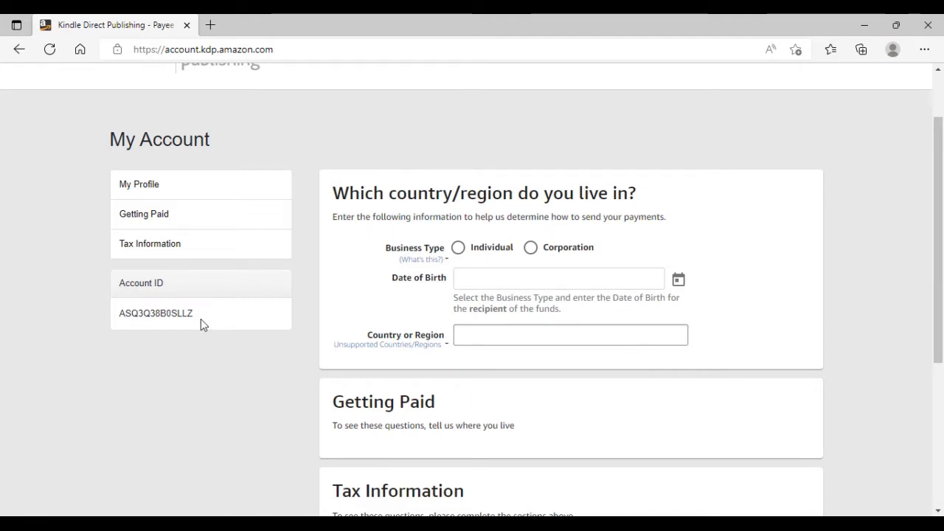
drag(200, 318, 108, 314)
click(273, 313)
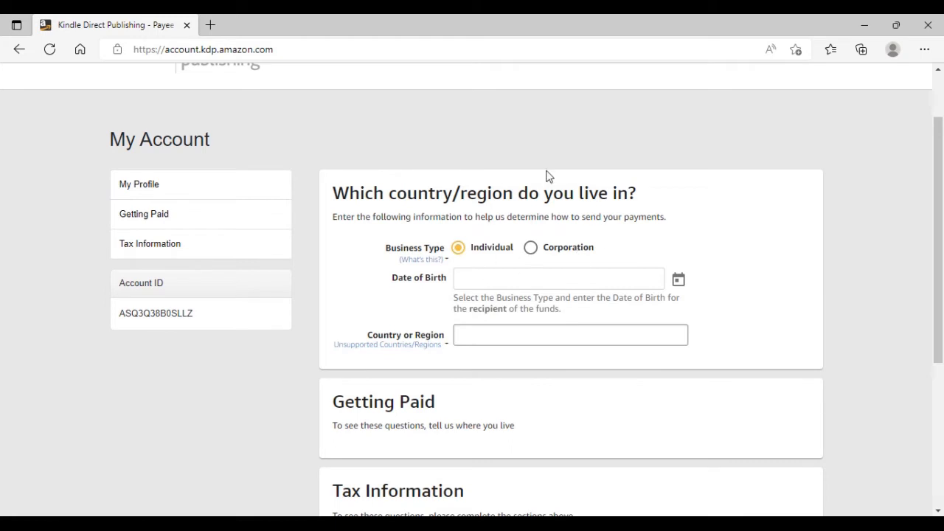
mouse_move(426, 258)
click(516, 279)
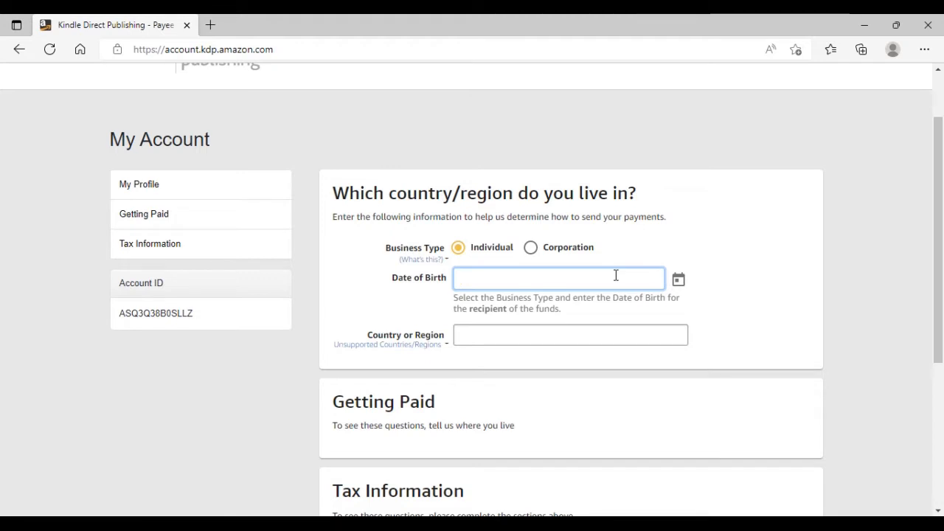
text(11)
click(679, 280)
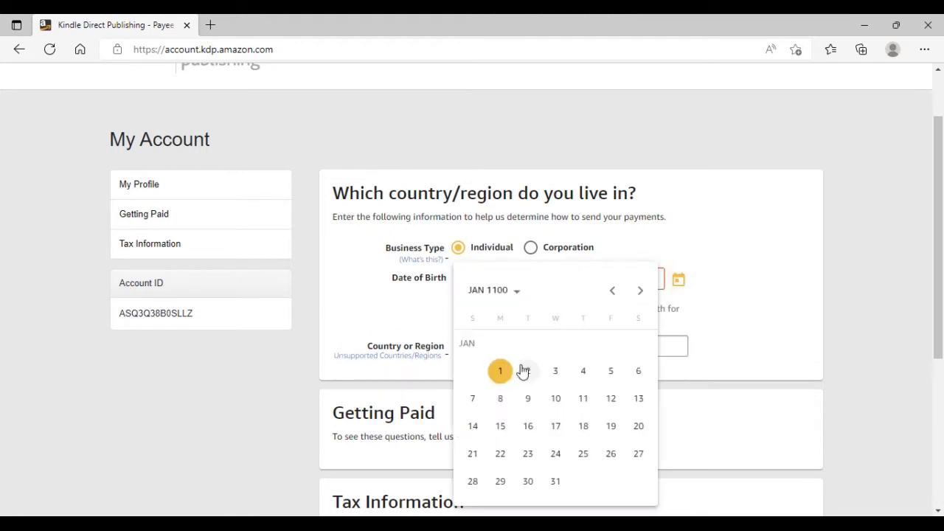
click(516, 295)
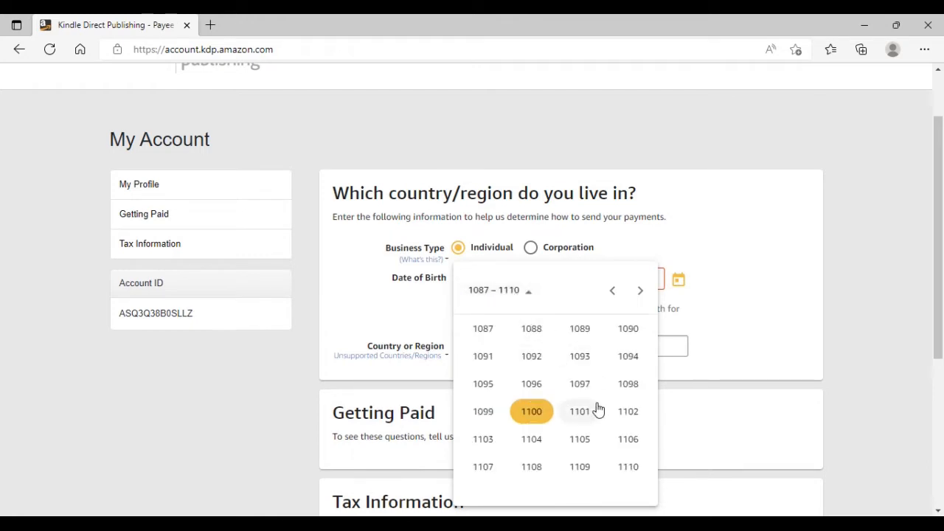
scroll(633, 427, down, 3)
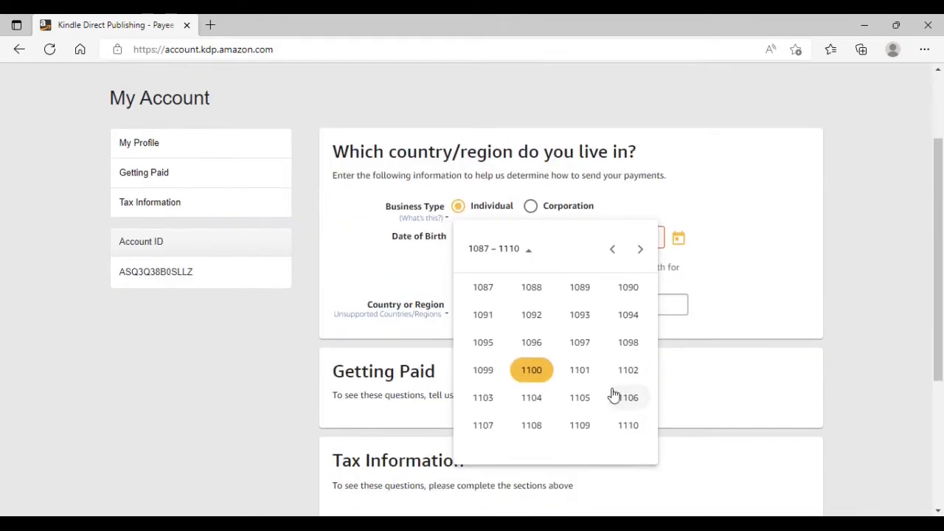
click(724, 245)
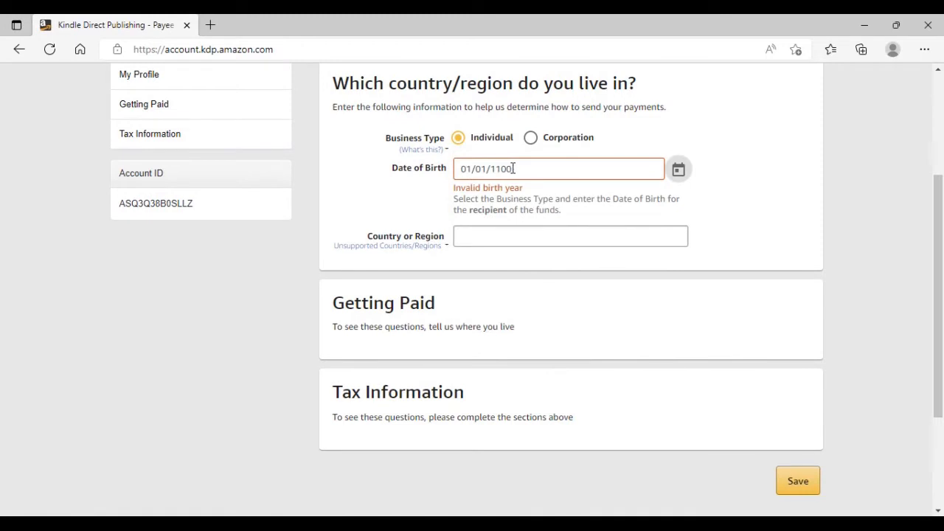
drag(513, 168, 441, 170)
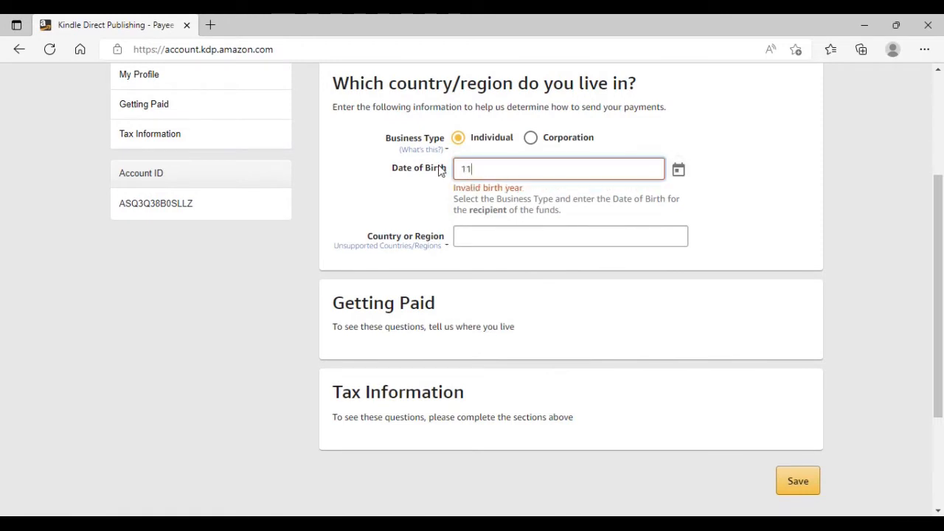
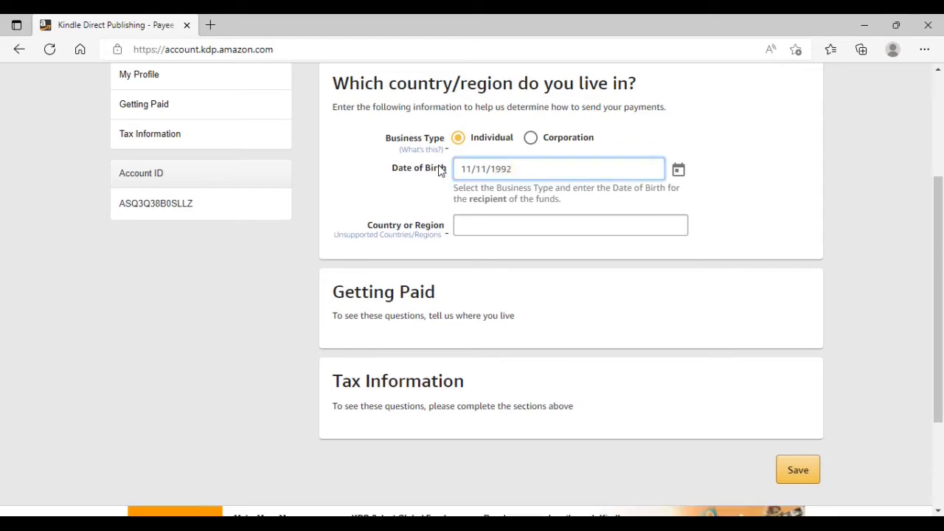
click(521, 219)
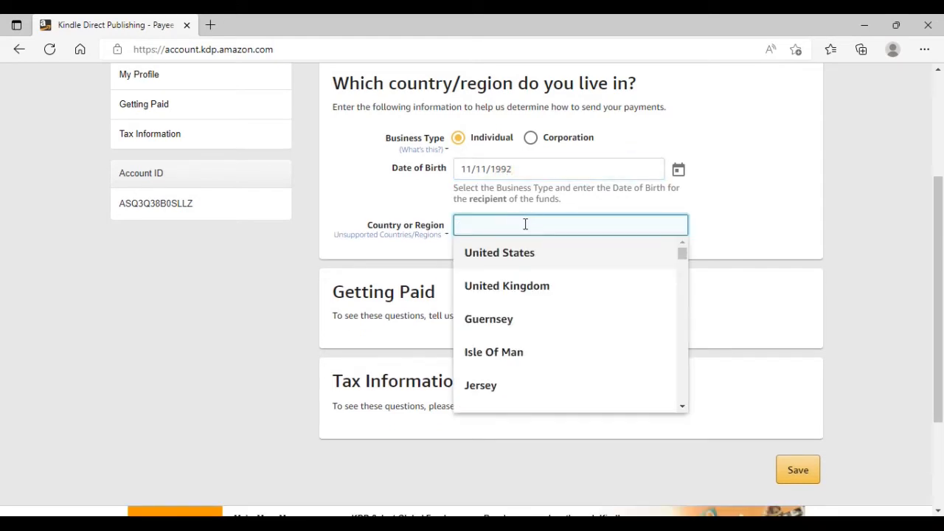
text(i)
click(506, 352)
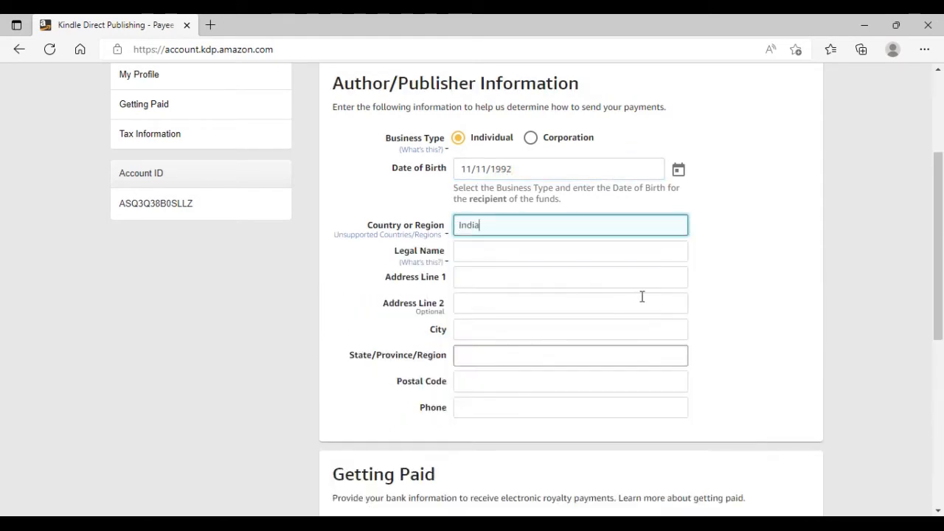
Enter the payee's legal name and first address line.
click(497, 256)
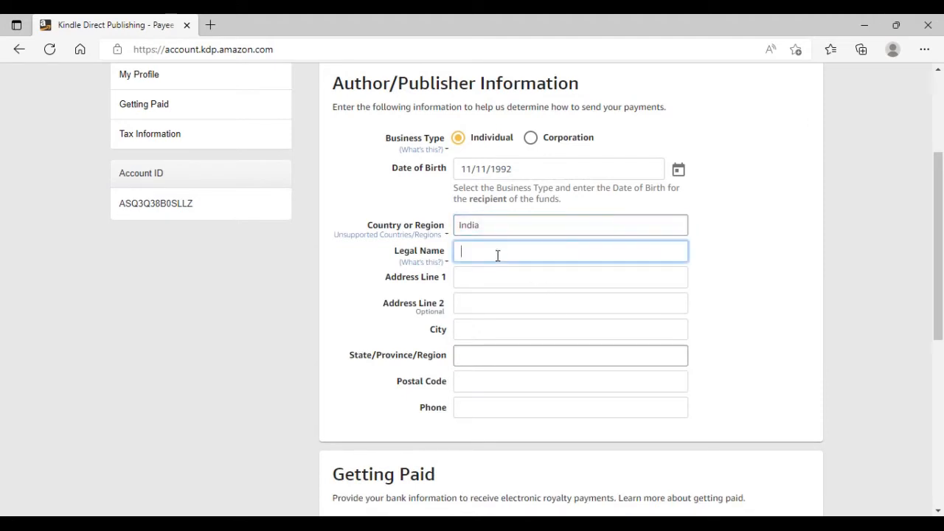
click(486, 277)
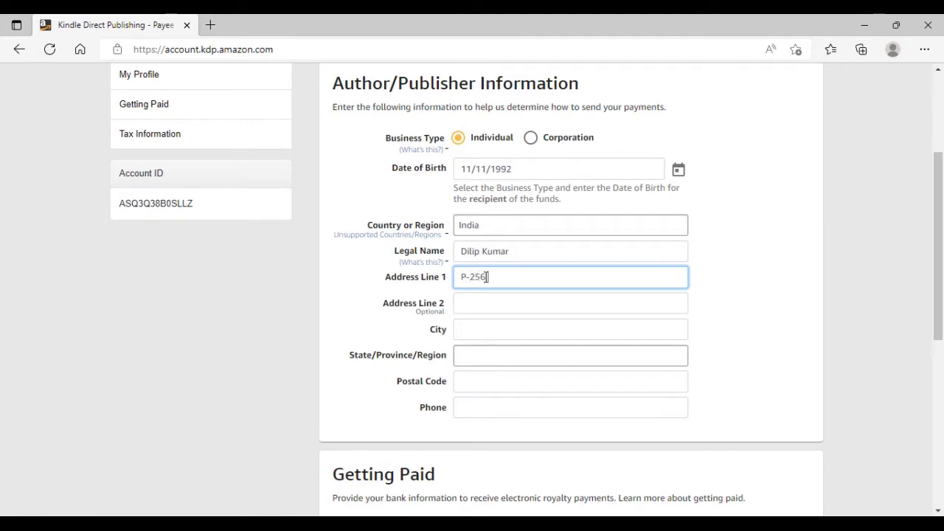
text(RI GARDEN)
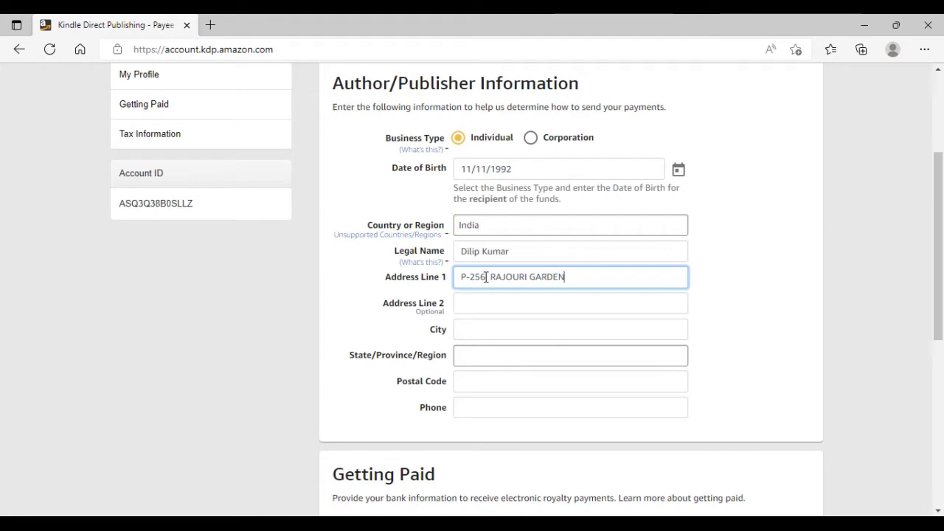
Fill in the city, state and the saved postal code.
click(485, 330)
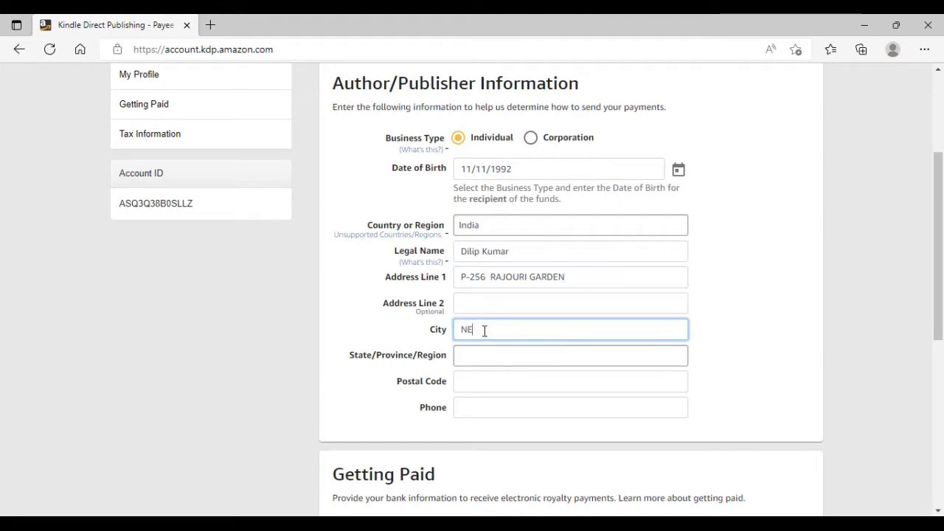
text(NEW DLEH)
text(LHI)
click(514, 359)
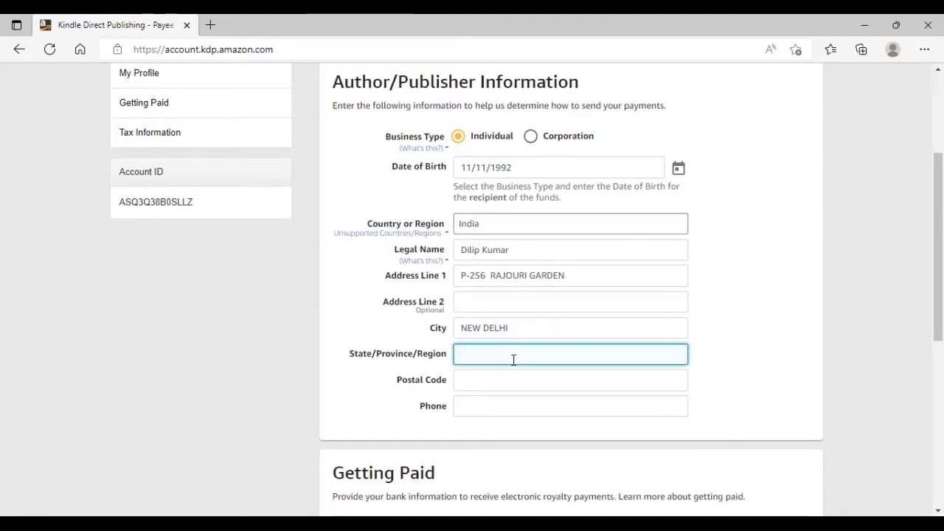
text(DELHI)
click(512, 388)
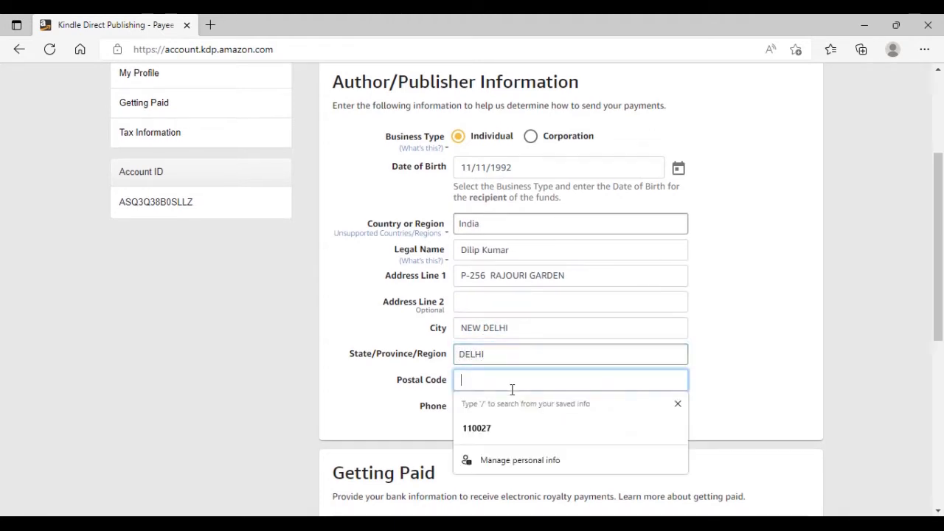
click(516, 427)
scroll(516, 429, down, 1)
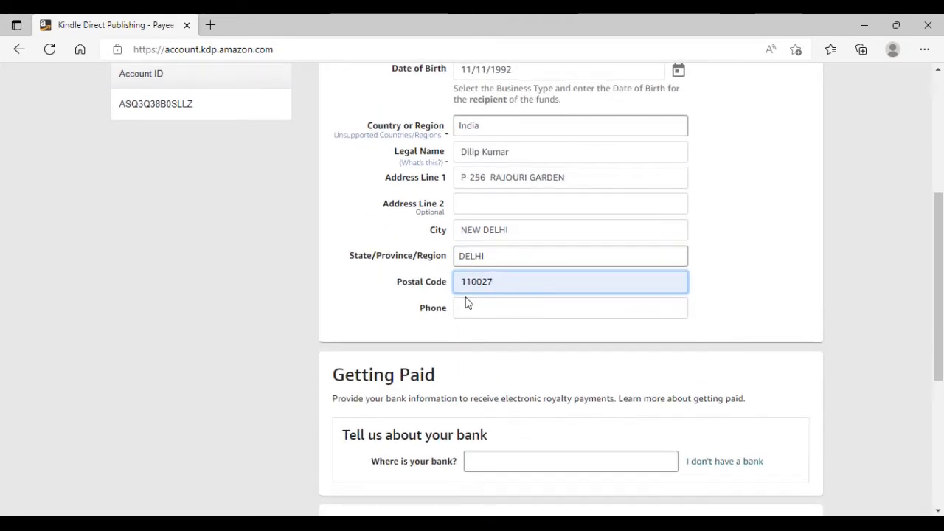
Fill in the saved phone number and correct its digits until the error clears.
click(469, 301)
click(492, 356)
scroll(413, 288, down, 3)
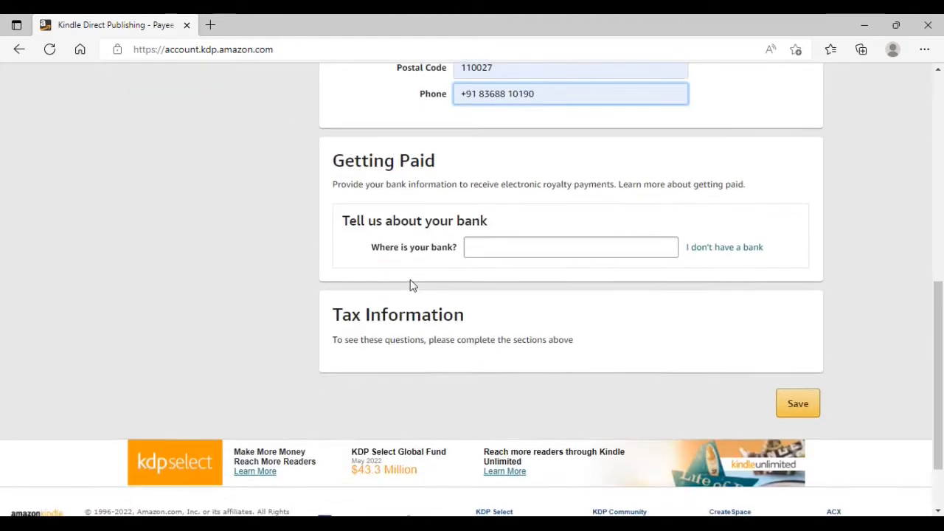
scroll(425, 186, up, 1)
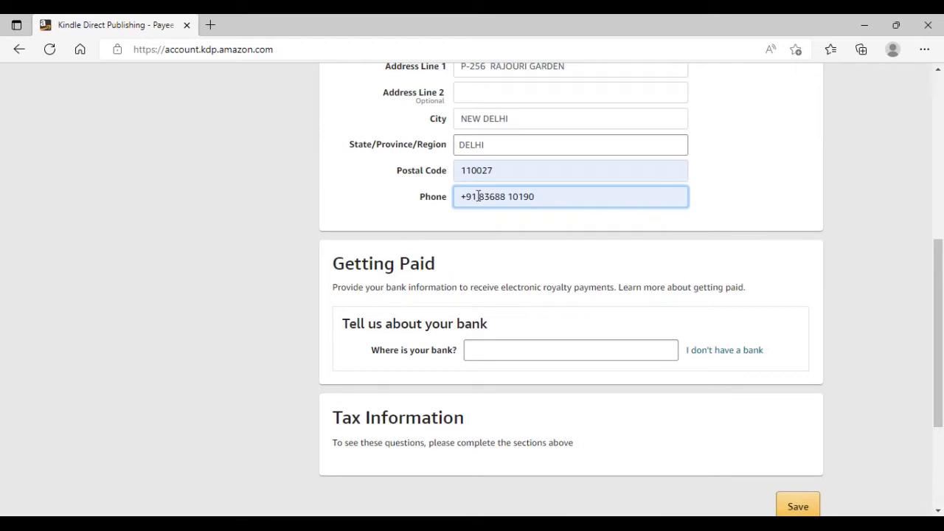
key(BackSpace)
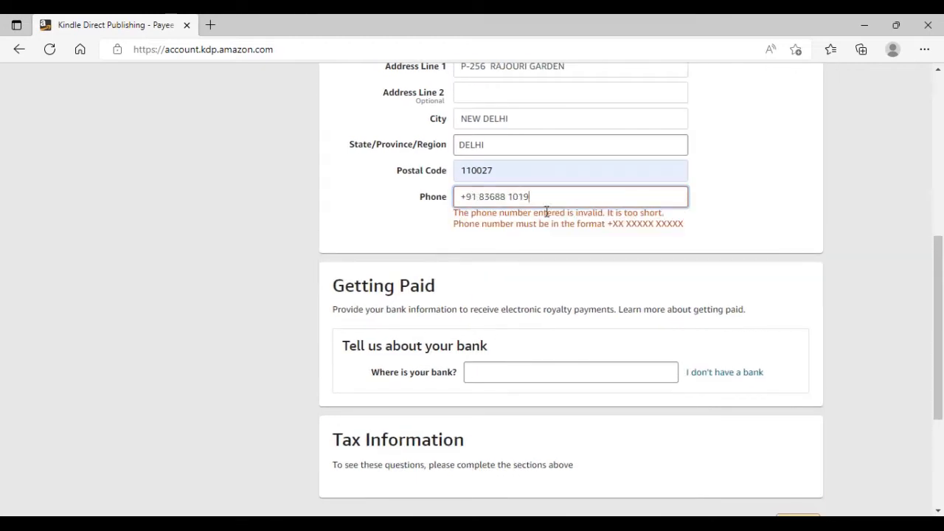
click(558, 255)
click(537, 197)
text(0)
scroll(550, 263, down, 1)
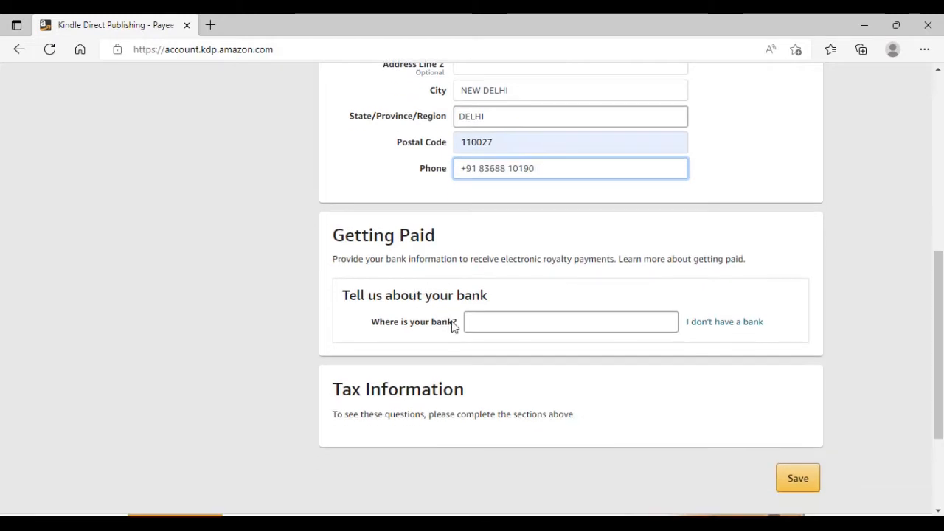
scroll(452, 327, down, 1)
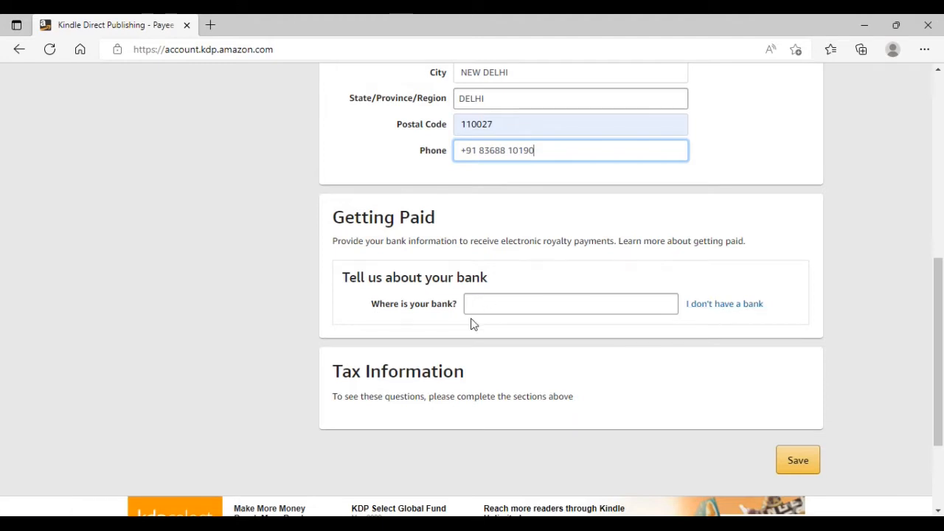
Pick India as the bank country, then cancel adding bank details so check payments apply.
click(506, 305)
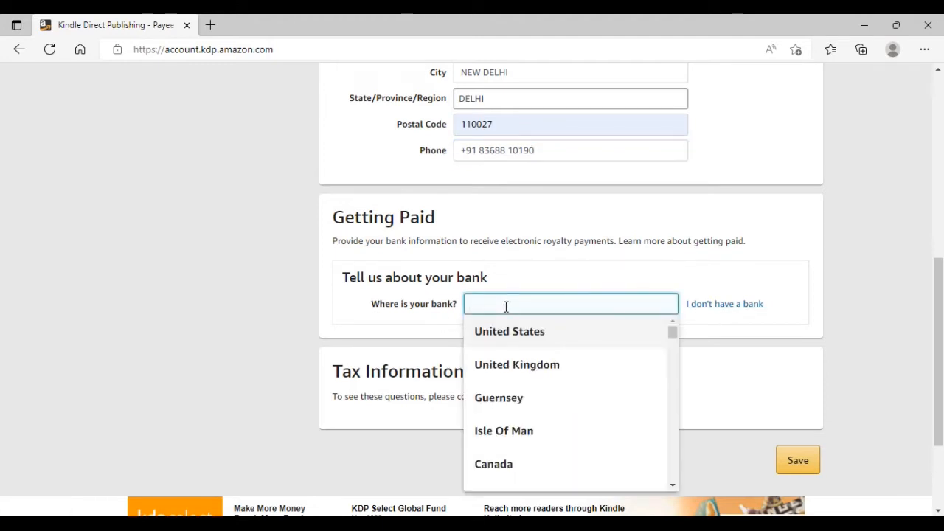
text(i)
click(514, 440)
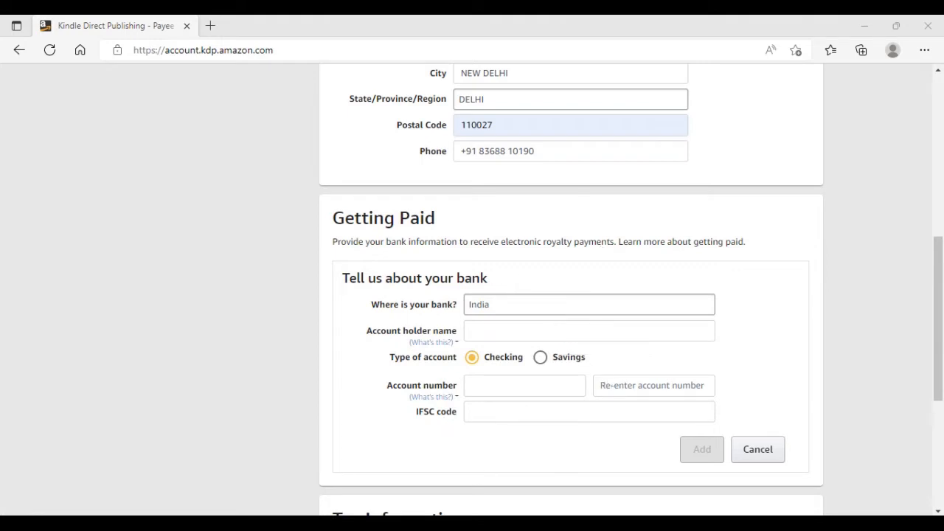
scroll(523, 337, down, 1)
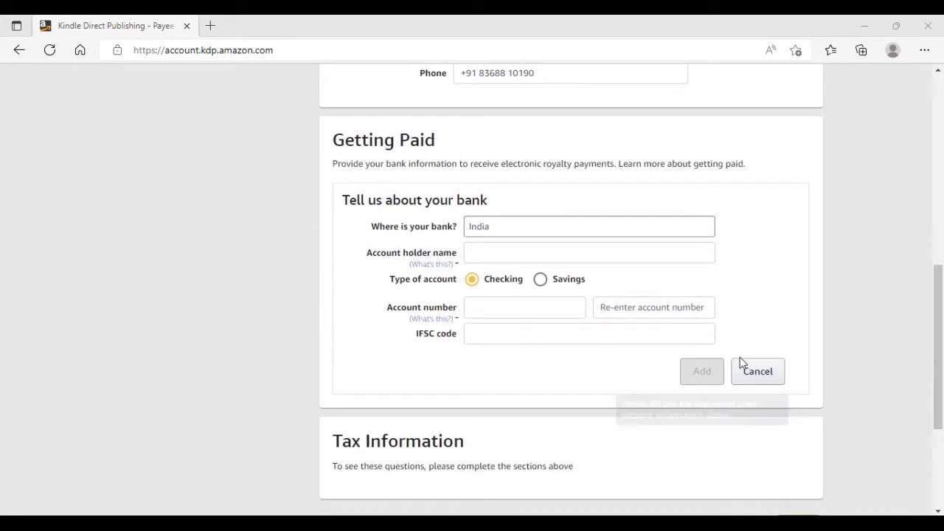
click(743, 366)
scroll(546, 313, up, 2)
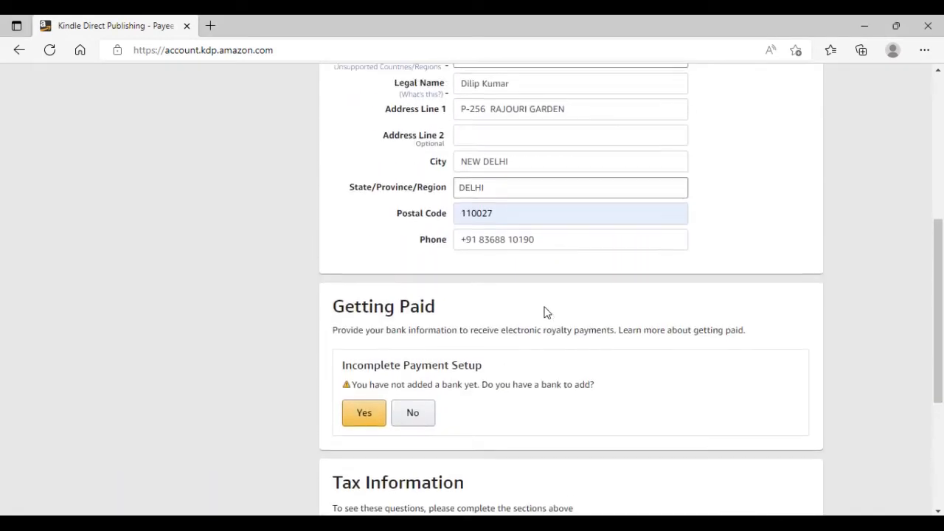
scroll(545, 313, down, 1)
scroll(545, 312, down, 1)
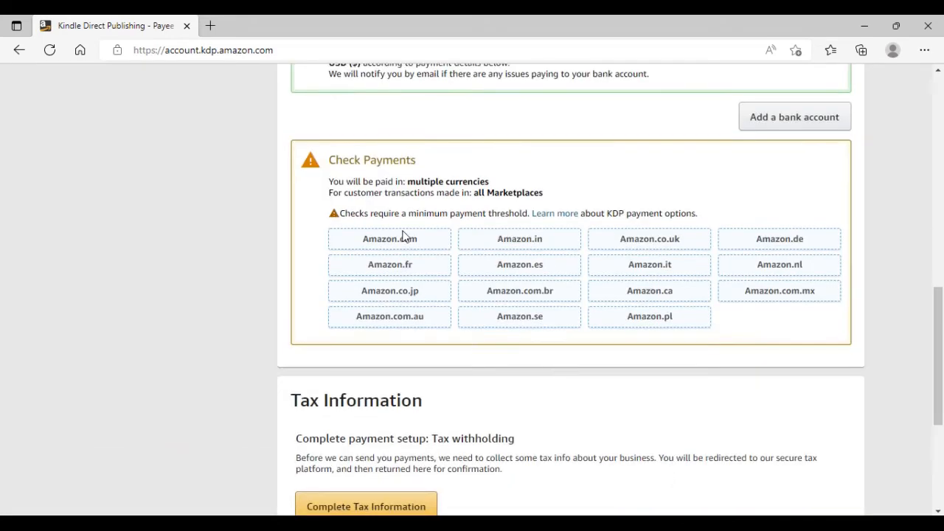
scroll(403, 236, up, 1)
scroll(594, 395, down, 2)
scroll(538, 380, up, 1)
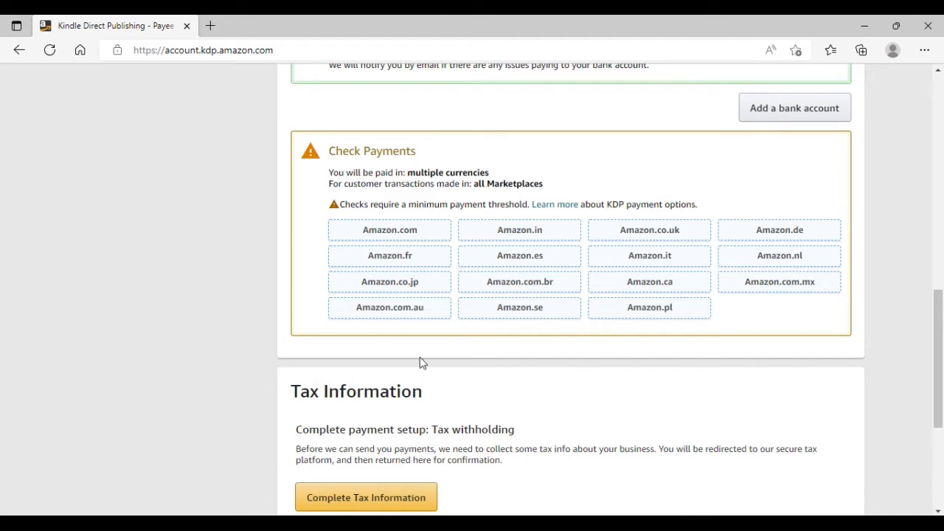
scroll(603, 381, down, 2)
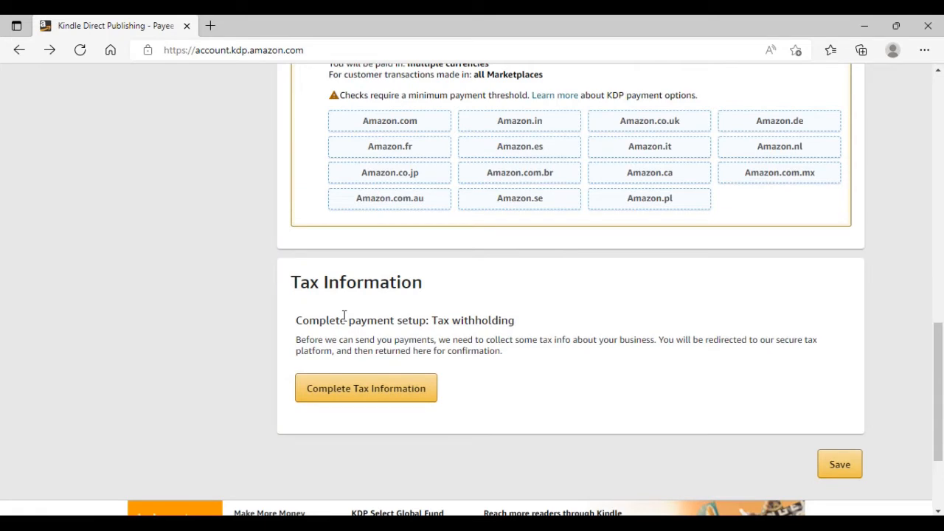
Start the tax interview as an Individual, answering no to U.S. person and intermediary.
click(370, 398)
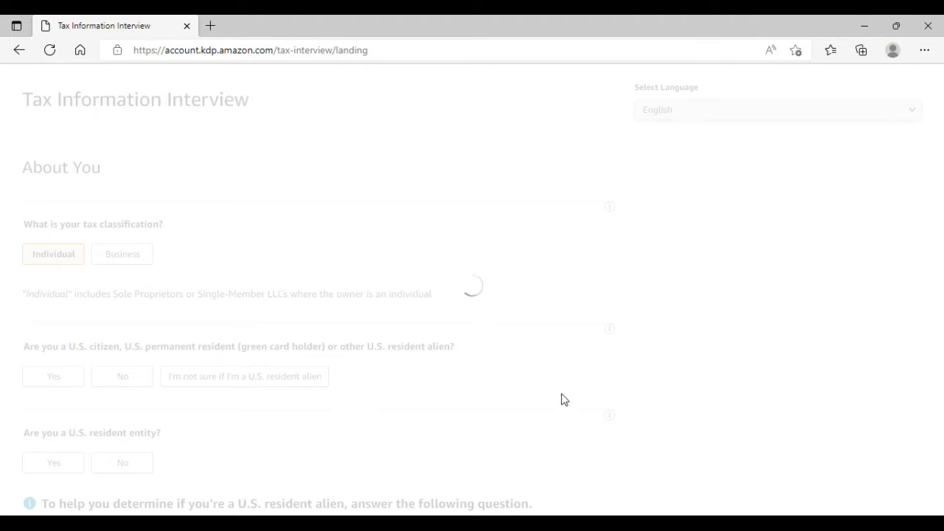
scroll(235, 295, down, 1)
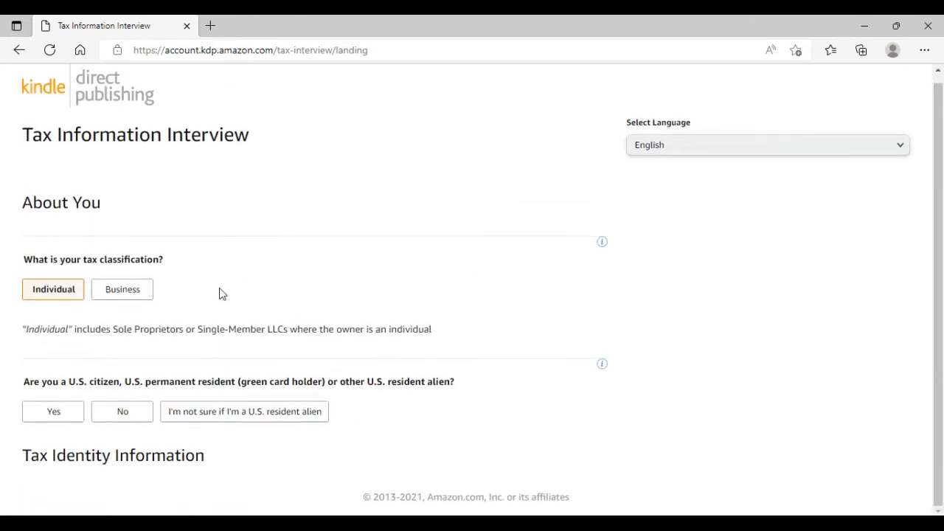
click(82, 292)
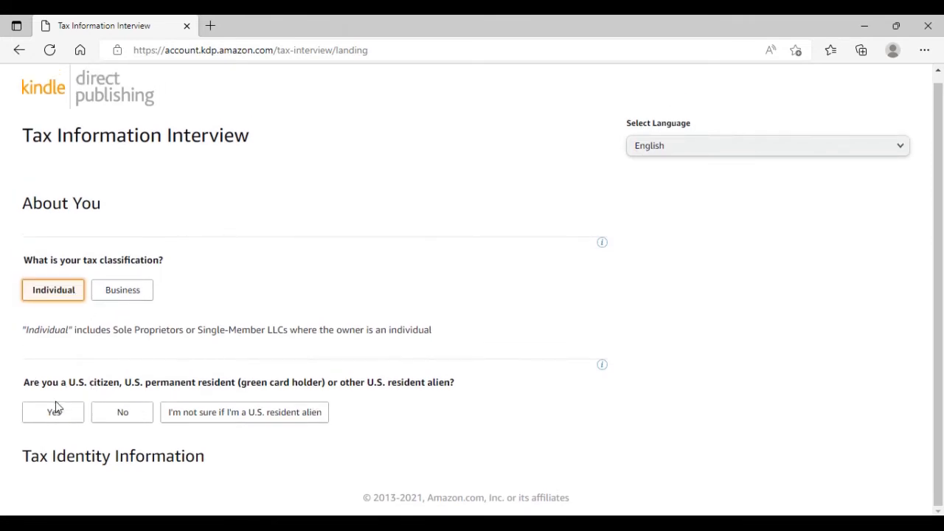
click(121, 413)
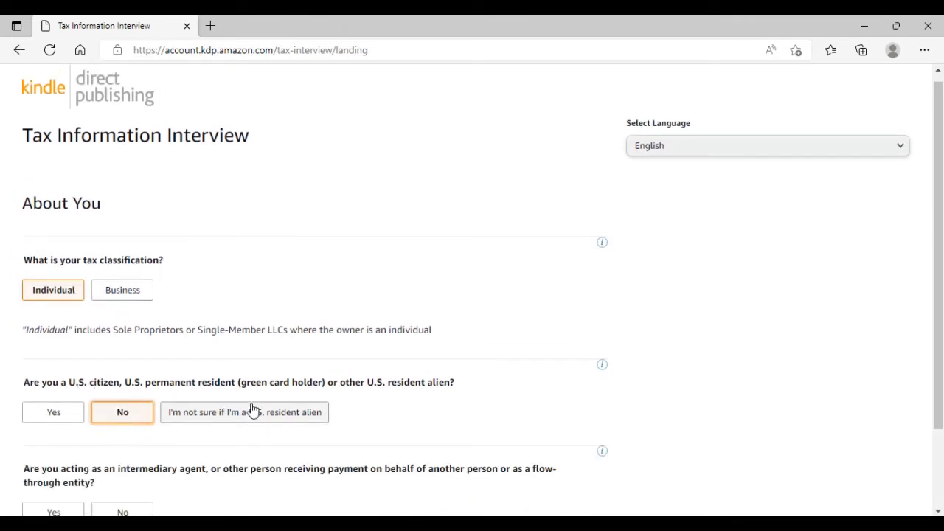
scroll(184, 383, down, 2)
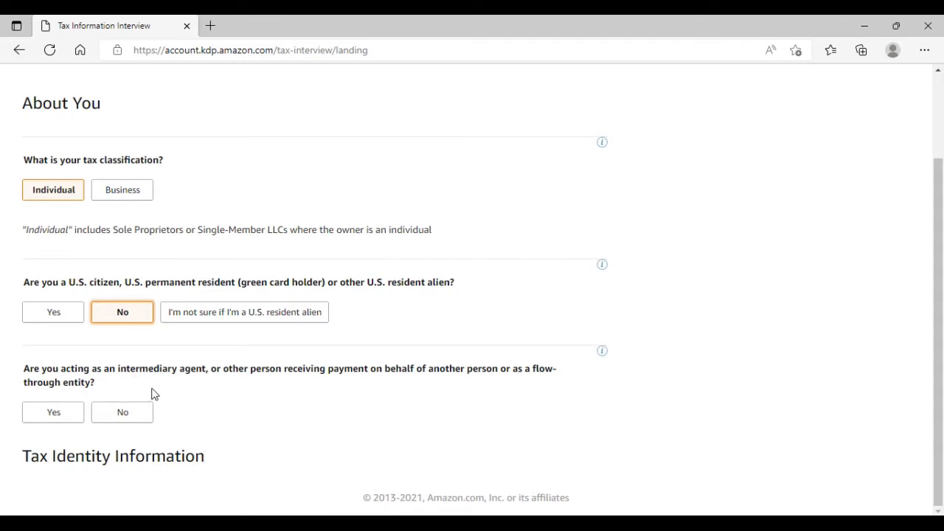
click(123, 418)
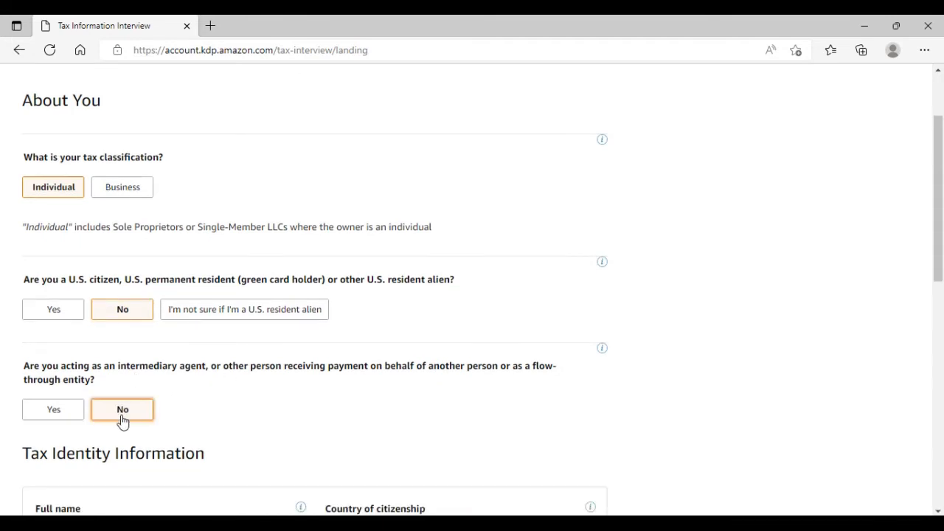
scroll(147, 405, down, 5)
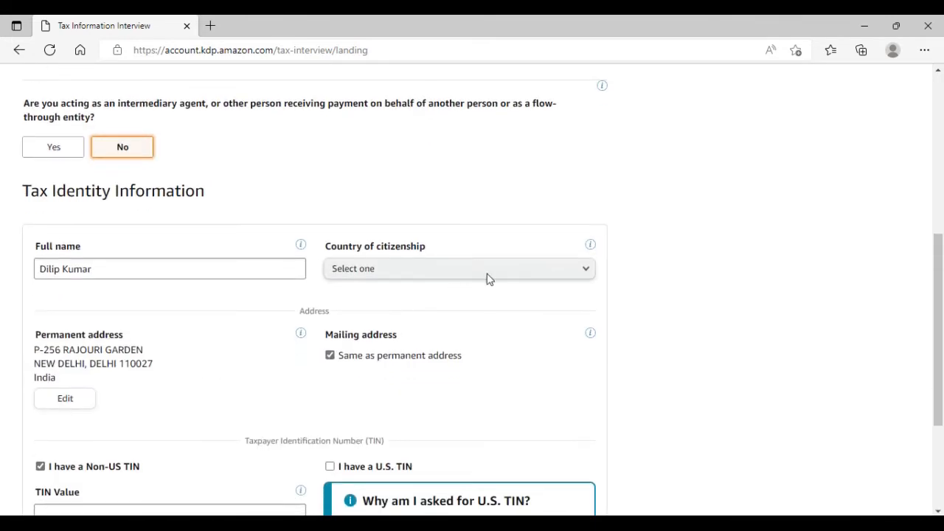
Set India as country of citizenship, continue past the TIN, and confirm India for the treaty claim.
click(531, 268)
key(i)
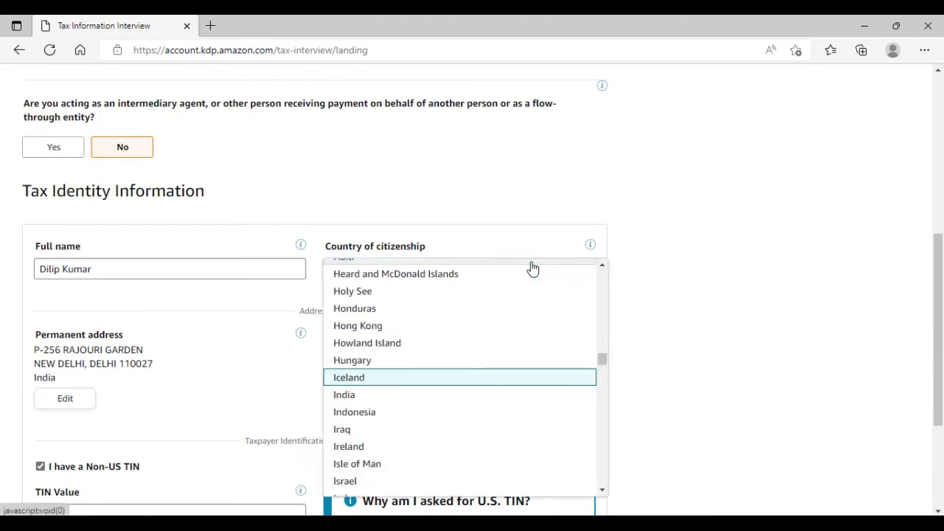
click(371, 405)
scroll(373, 407, down, 2)
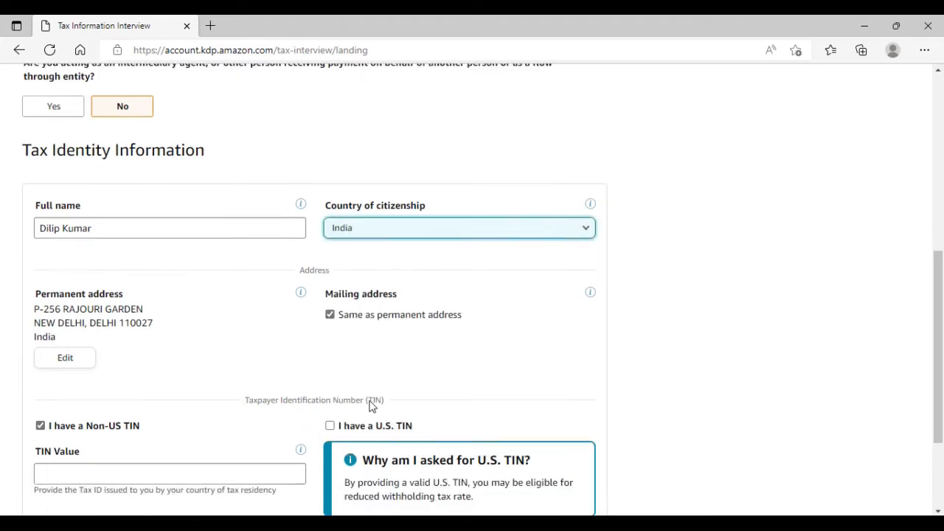
scroll(221, 367, down, 2)
click(147, 326)
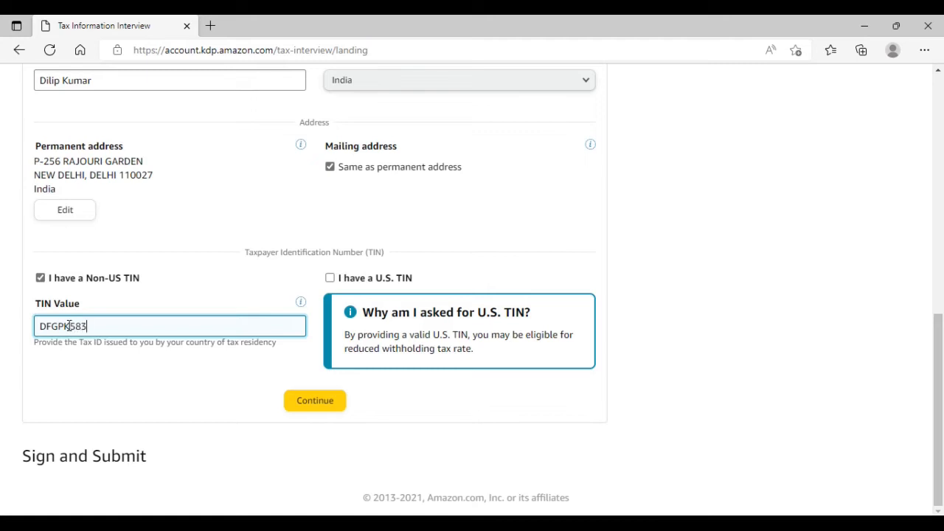
click(313, 406)
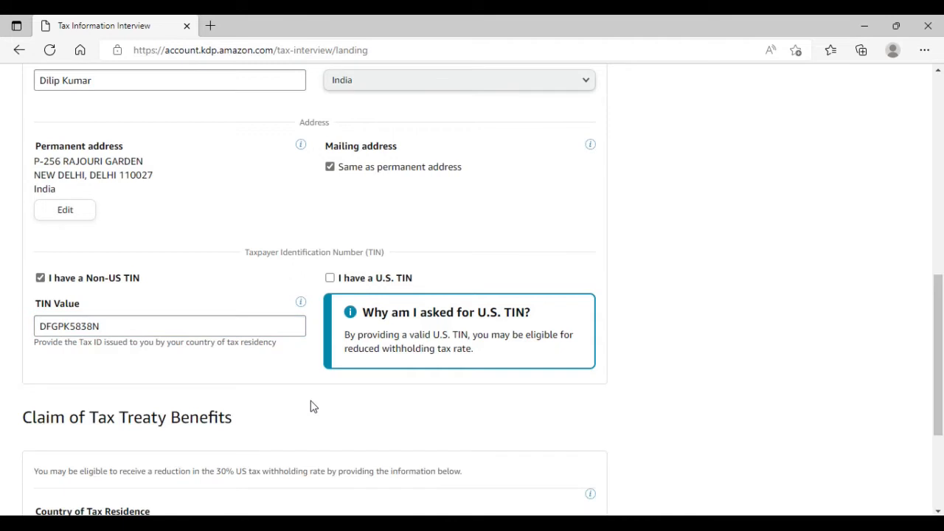
scroll(313, 406, down, 2)
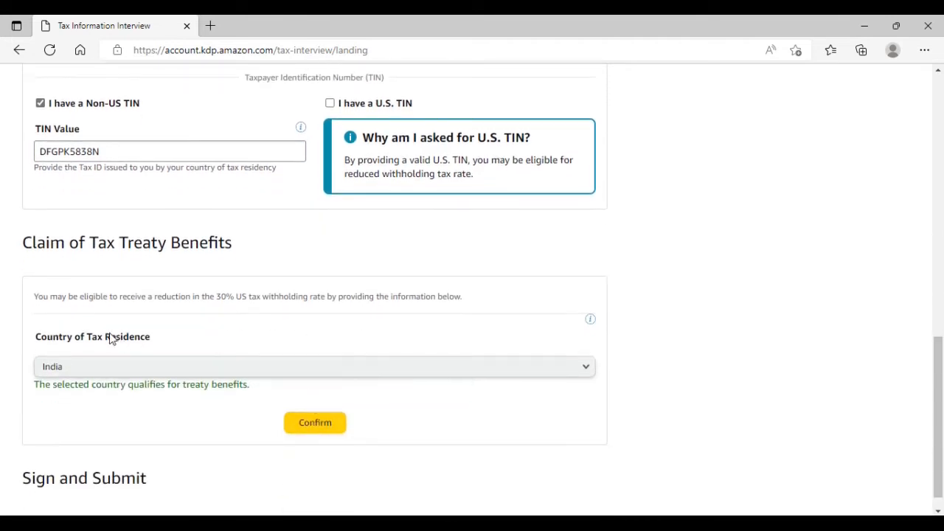
click(328, 427)
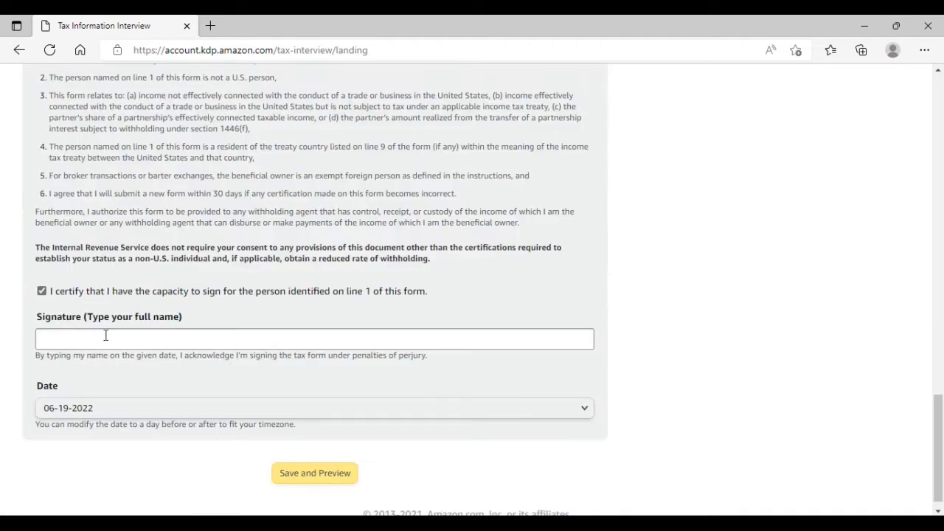
Sign with the saved full legal name and save to preview the W-8BEN form.
click(109, 338)
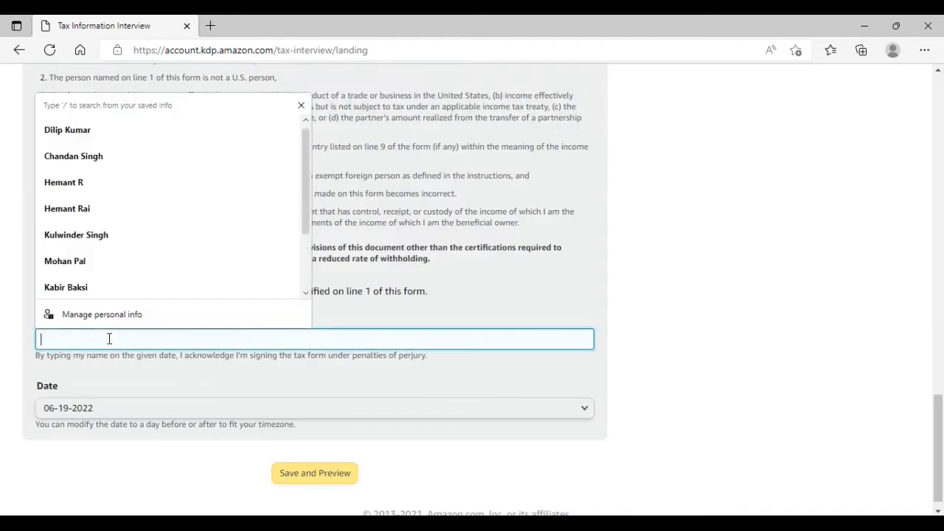
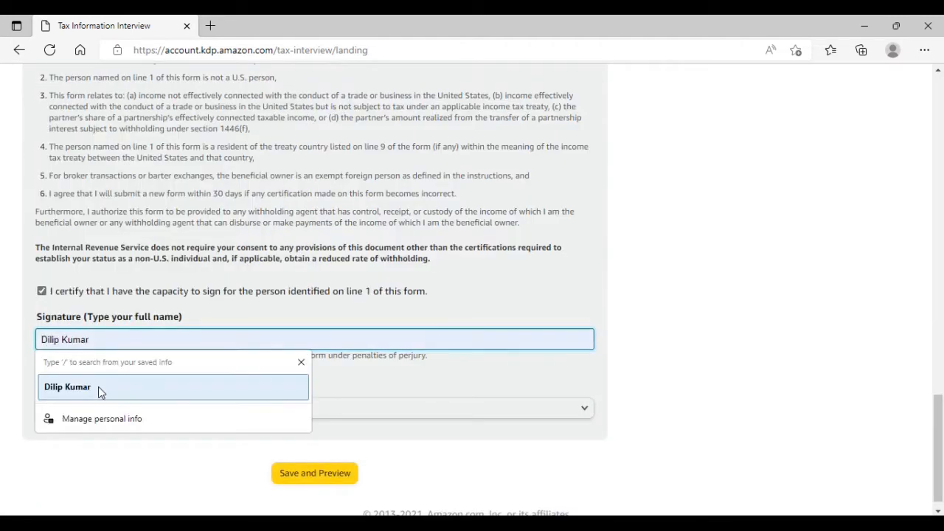
click(99, 388)
scroll(143, 413, down, 1)
click(299, 456)
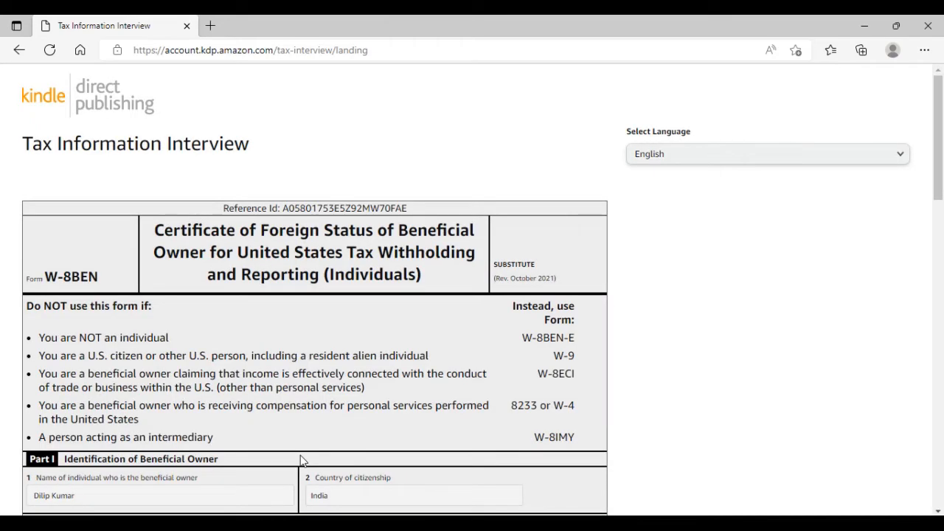
Review the W-8BEN preview to the end and submit it, validated at 15.0% withholding.
scroll(300, 461, down, 1)
scroll(301, 455, down, 3)
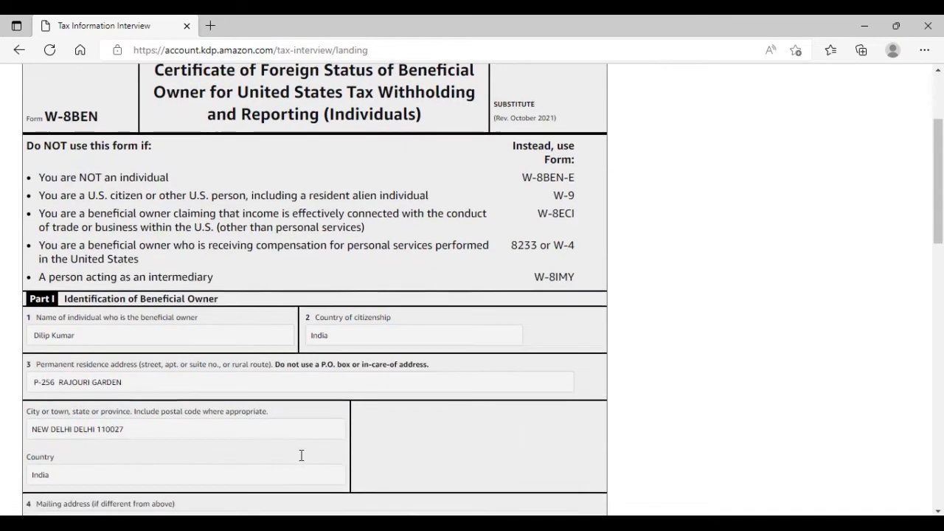
scroll(198, 319, down, 12)
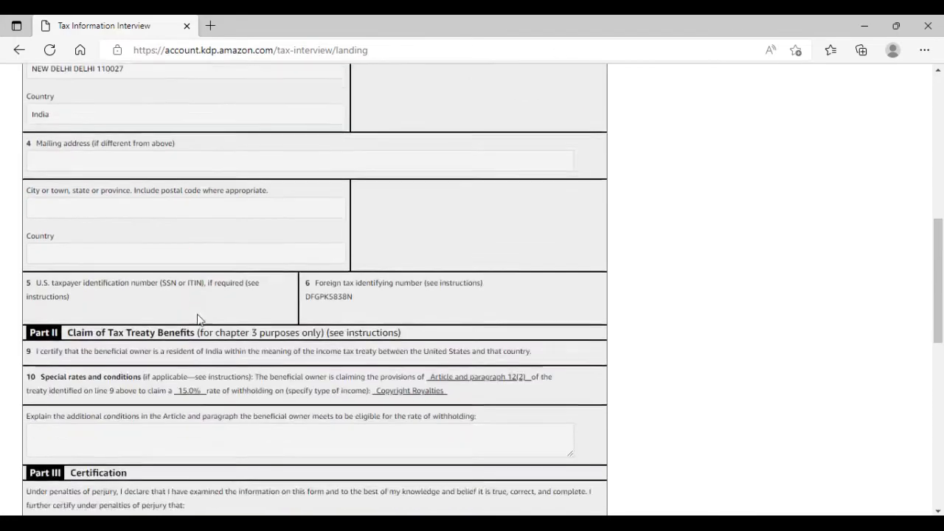
scroll(197, 319, down, 1)
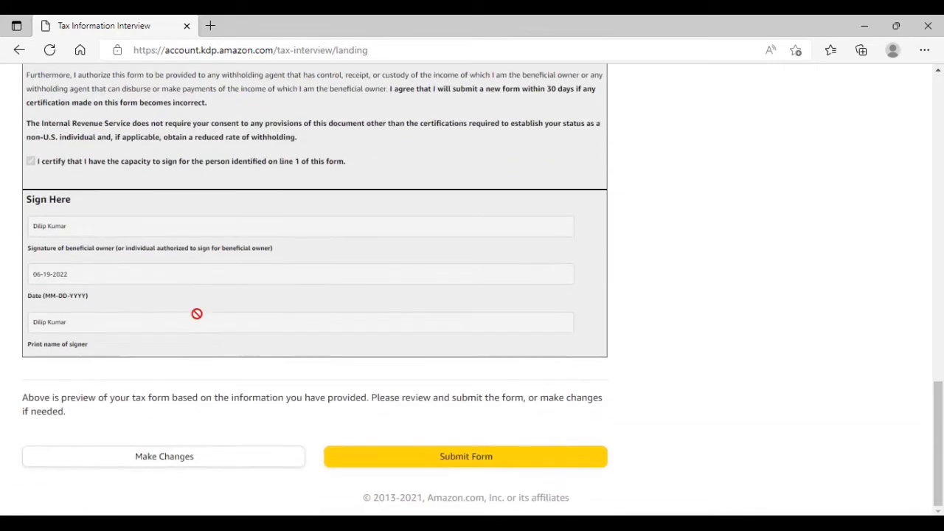
scroll(464, 463, up, 12)
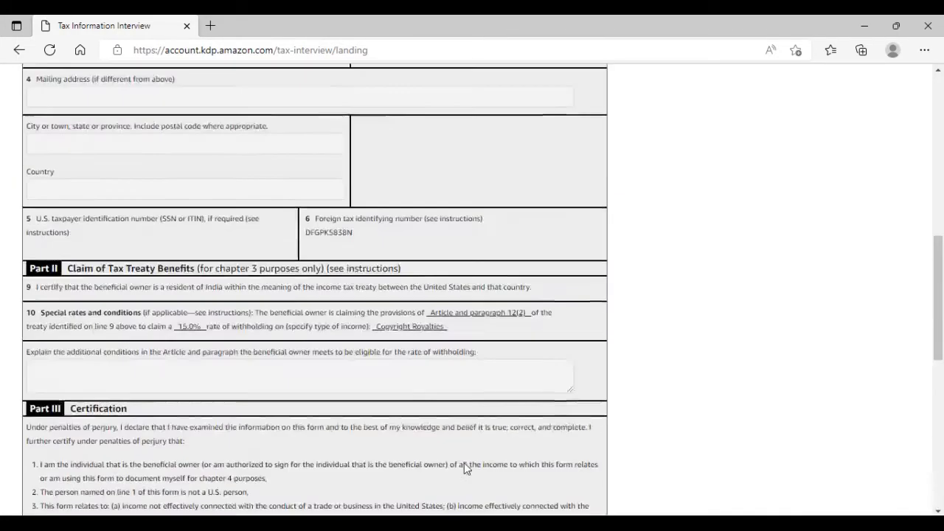
scroll(464, 462, down, 12)
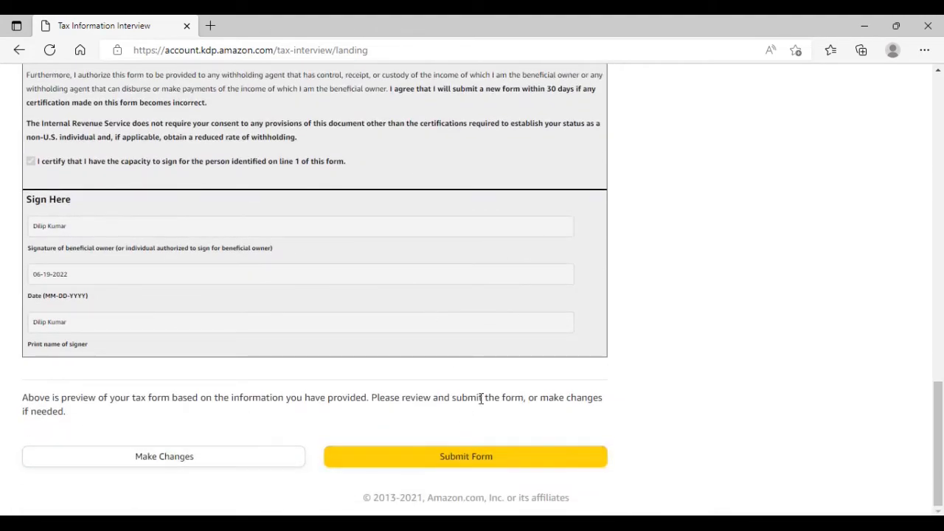
click(507, 457)
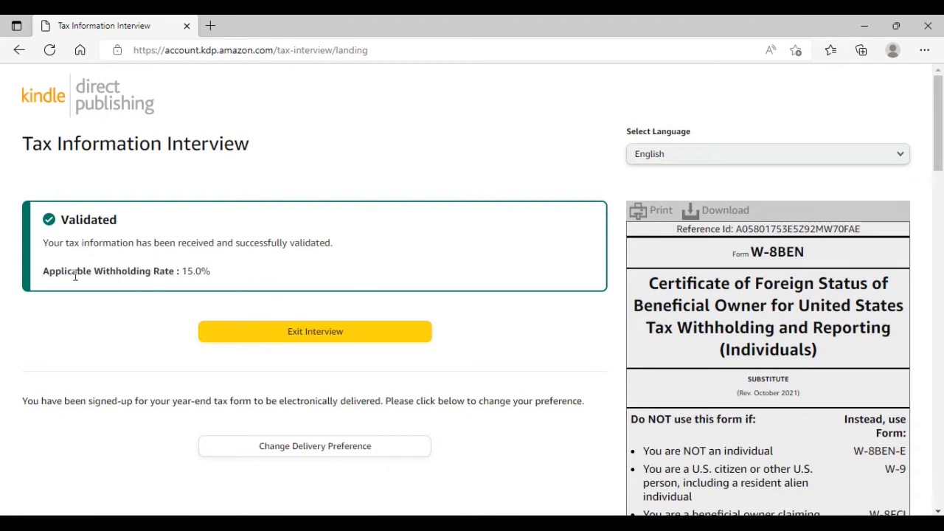
Exit the completed tax interview.
scroll(251, 303, down, 1)
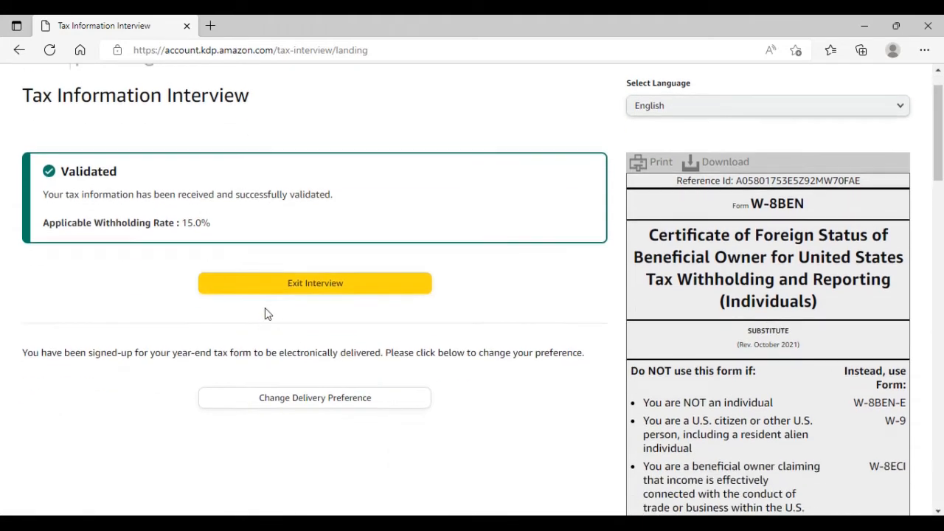
scroll(496, 296, down, 10)
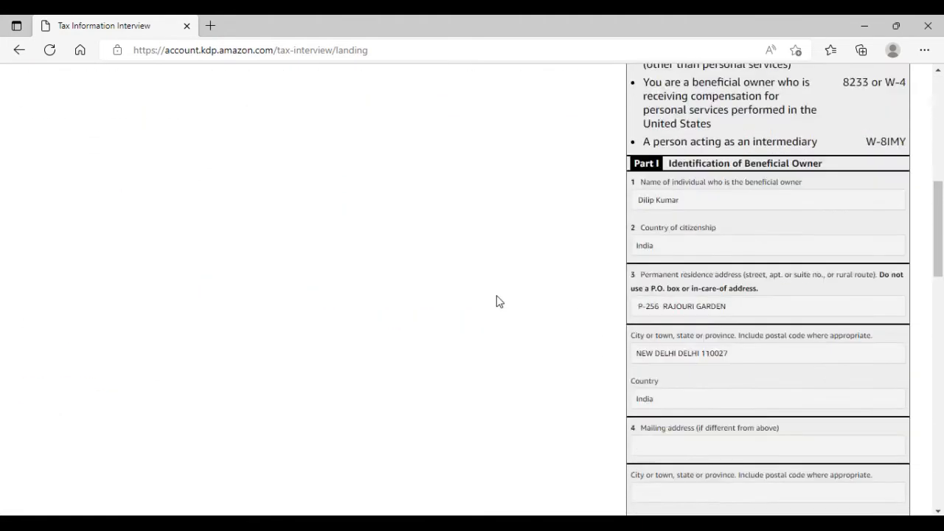
scroll(497, 301, down, 8)
scroll(496, 299, up, 20)
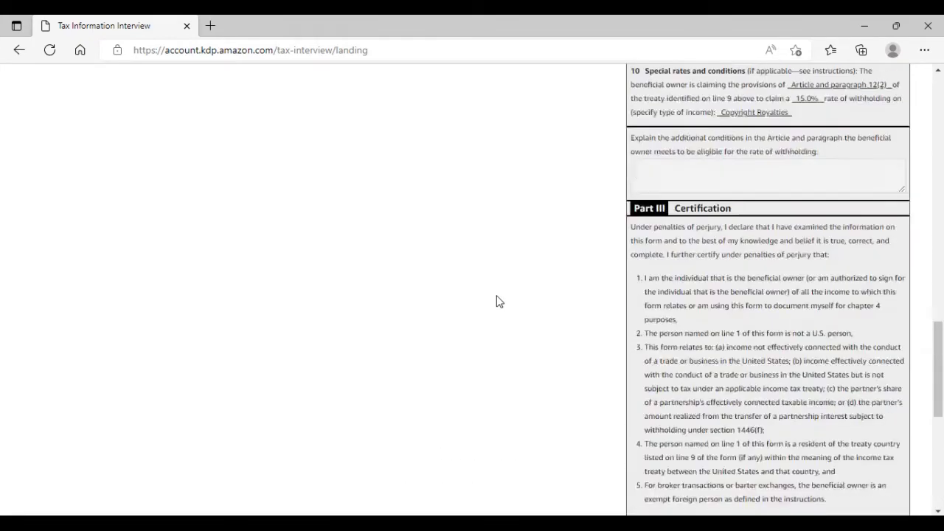
scroll(497, 296, down, 1)
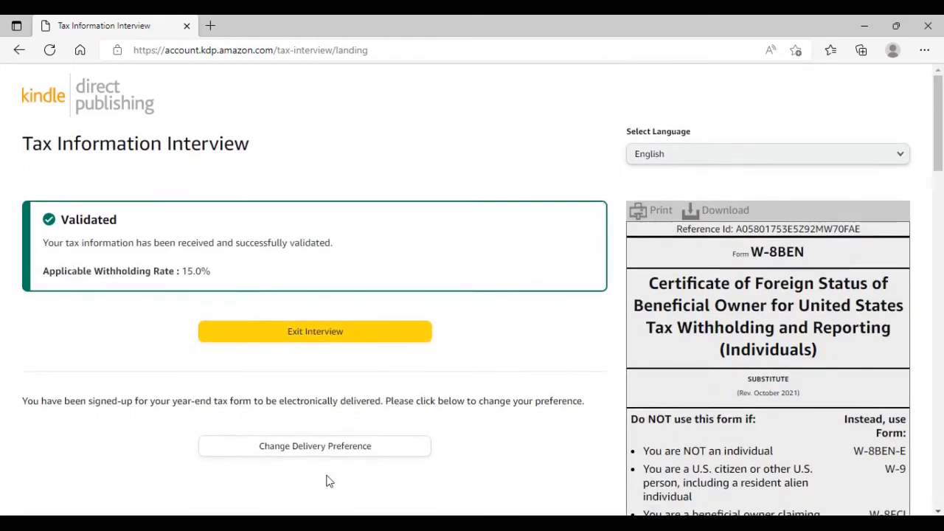
click(335, 331)
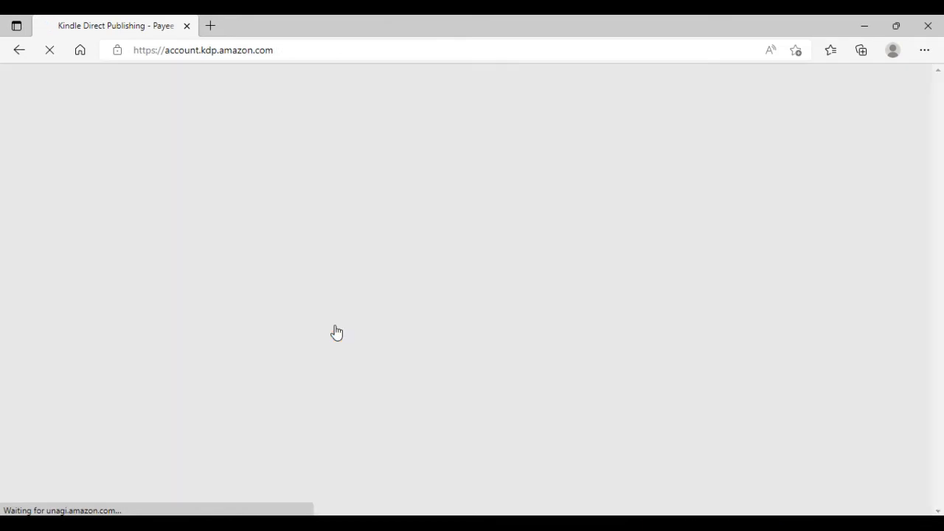
Save the account's tax information and go to the Bookshelf.
click(848, 358)
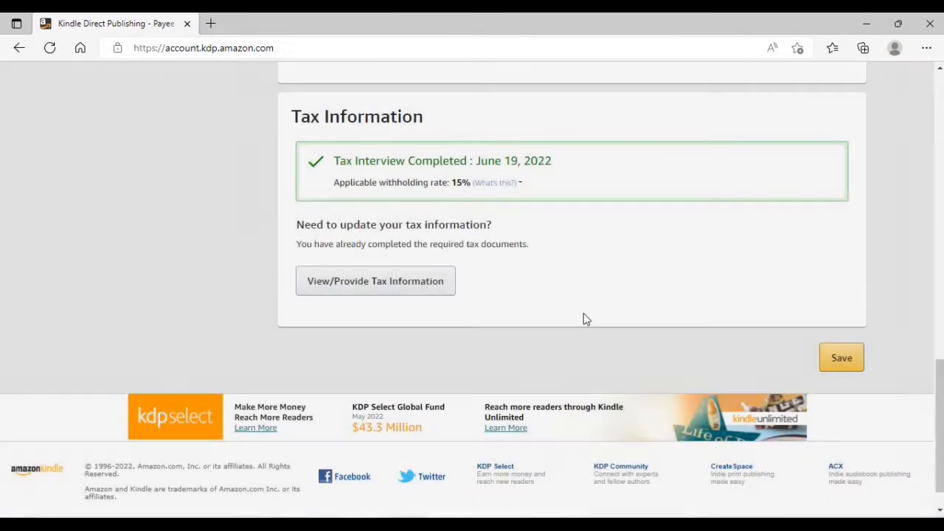
scroll(583, 318, up, 10)
scroll(583, 317, up, 3)
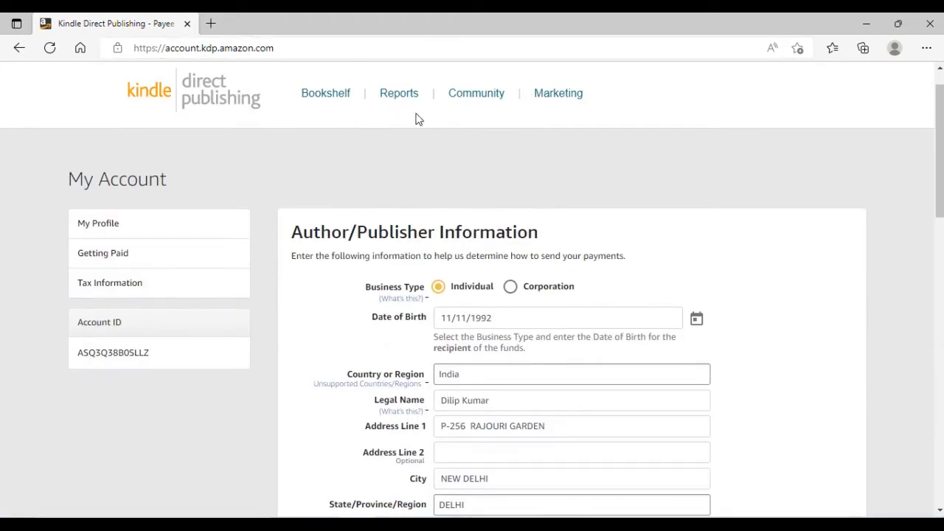
click(337, 98)
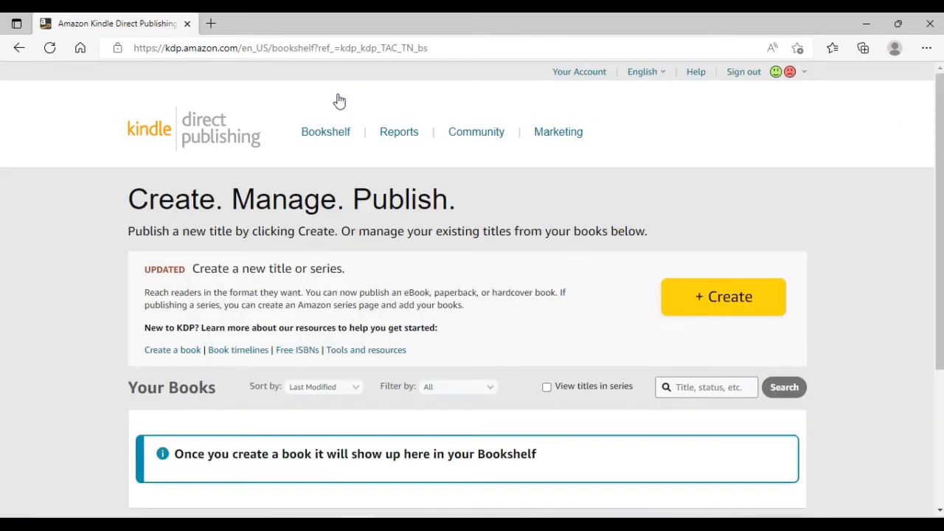
Start a new title from the empty Bookshelf with + Create.
scroll(442, 265, down, 2)
scroll(516, 280, up, 1)
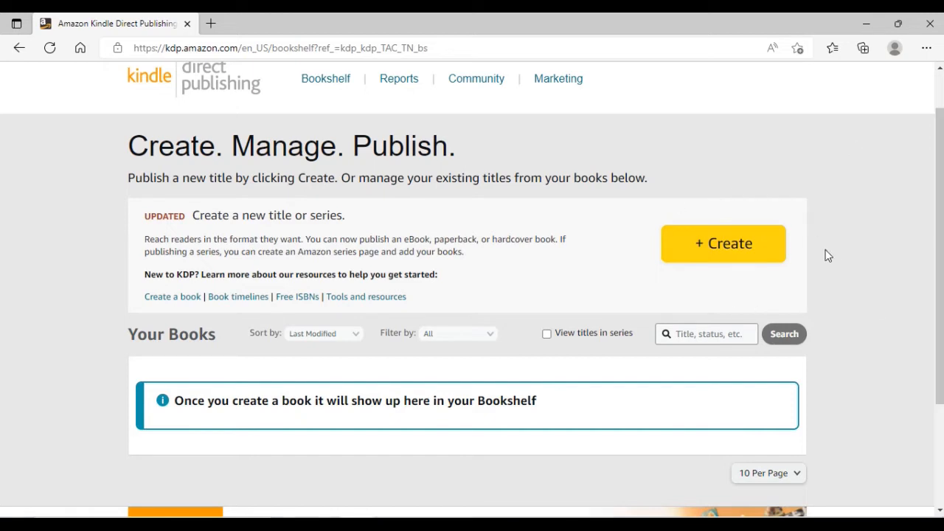
click(756, 249)
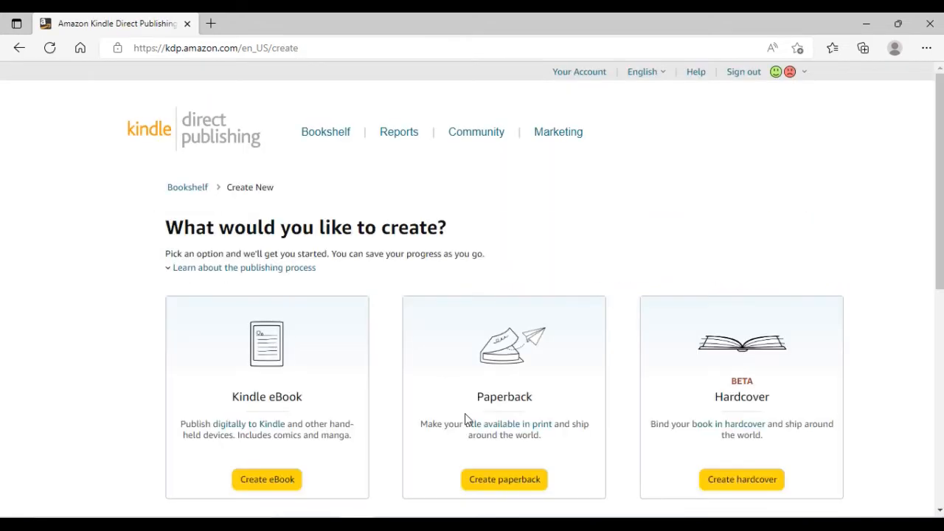
Pick Kindle eBook as the format for the new title.
scroll(465, 419, down, 2)
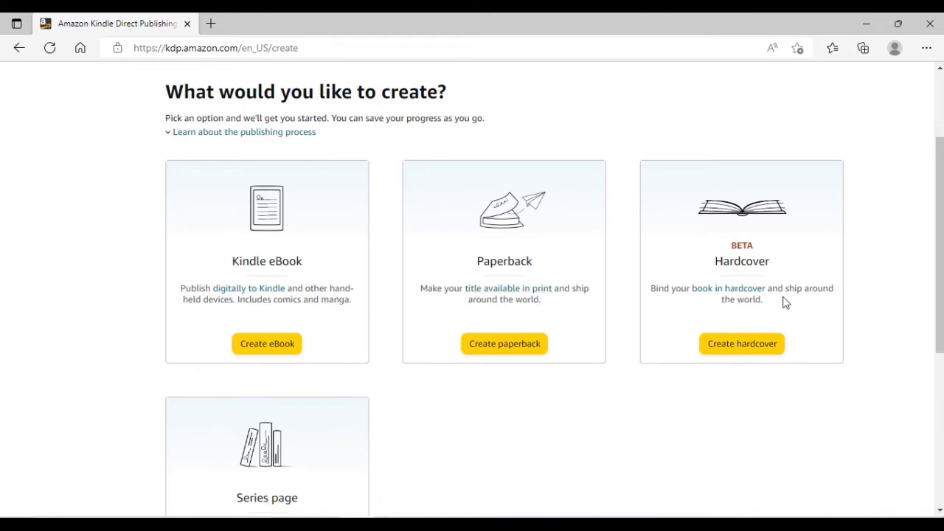
scroll(778, 289, down, 1)
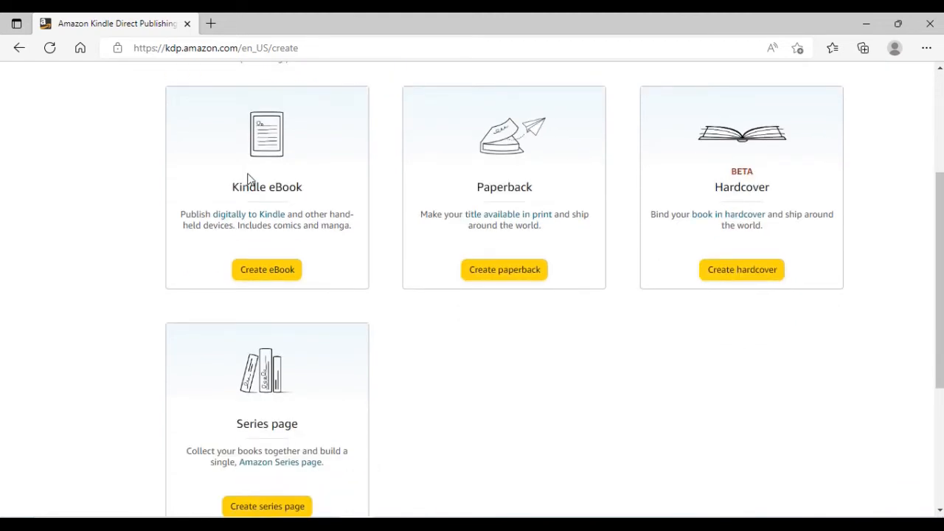
scroll(478, 255, down, 2)
scroll(478, 254, up, 3)
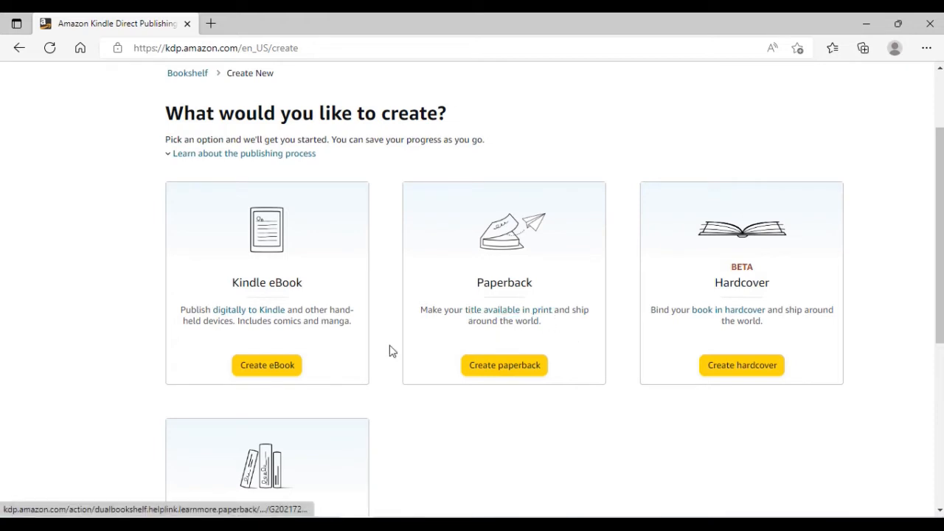
click(270, 372)
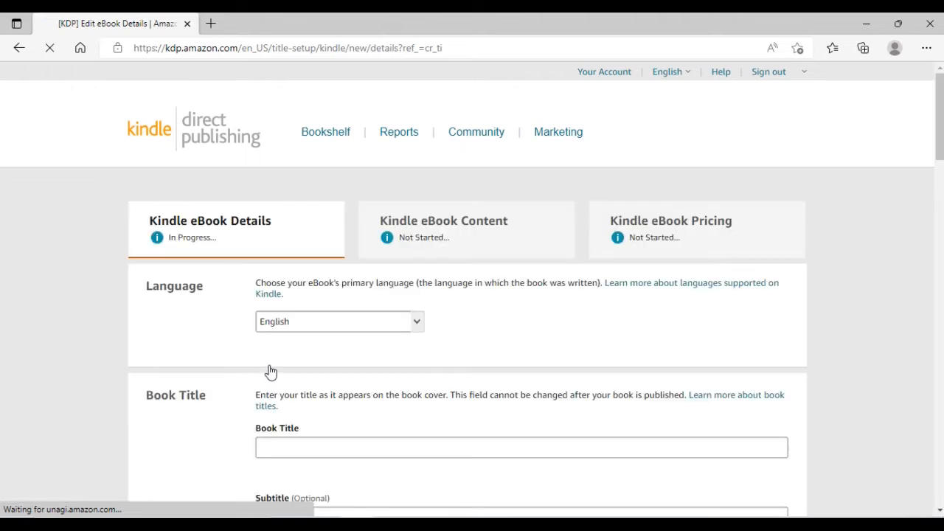
Scroll through the empty Kindle eBook Details form and return to the top.
scroll(461, 343, down, 2)
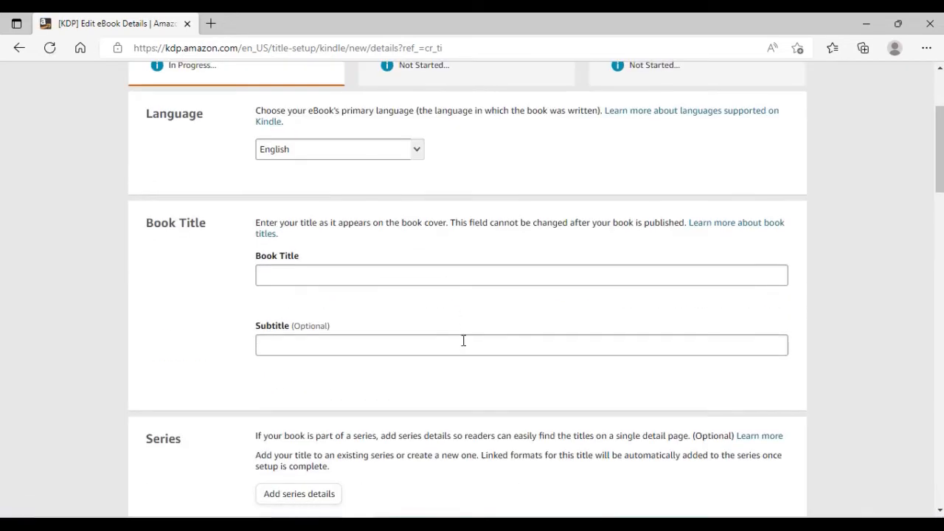
scroll(463, 341, down, 2)
scroll(442, 324, up, 5)
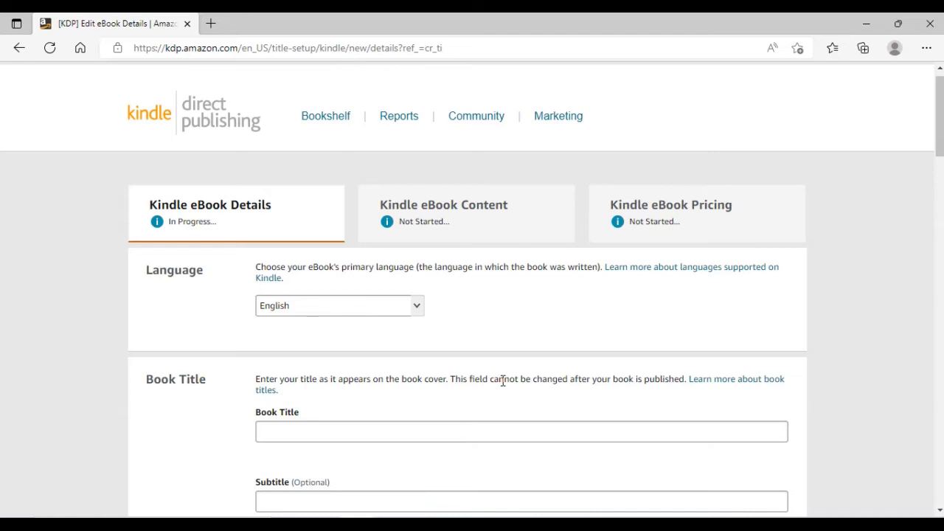
scroll(531, 413, down, 2)
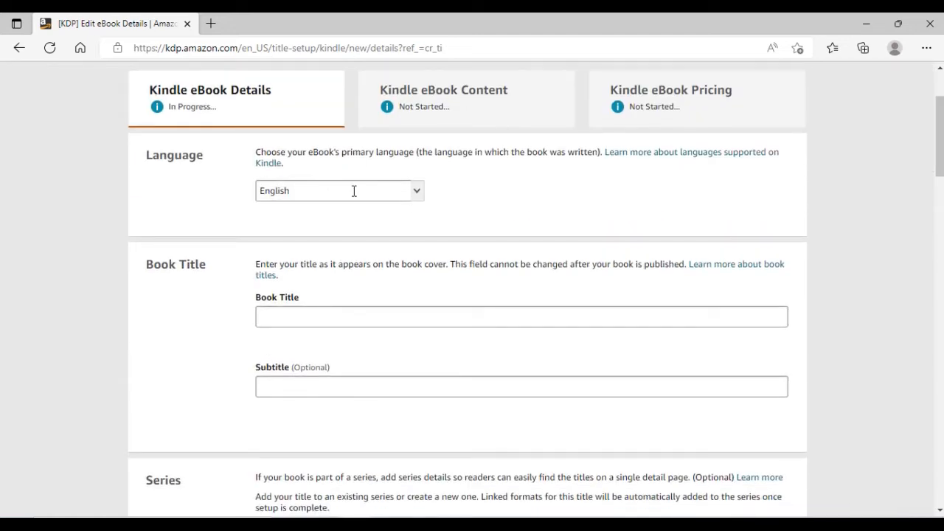
scroll(353, 191, down, 10)
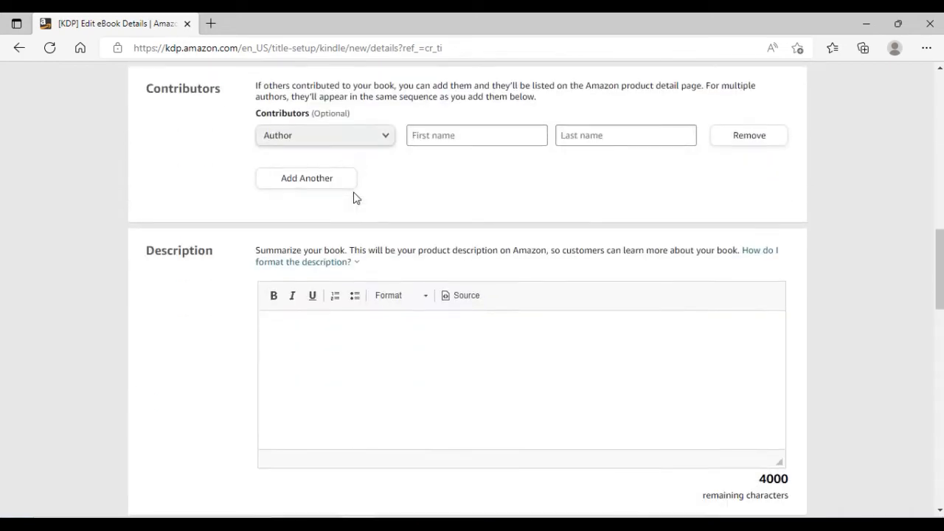
scroll(353, 191, down, 2)
scroll(377, 270, down, 4)
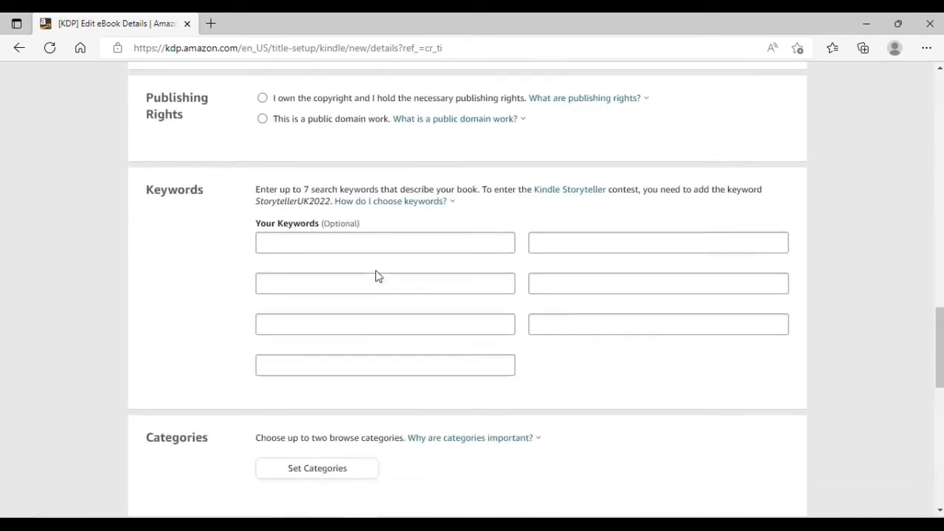
scroll(375, 270, down, 3)
scroll(375, 270, up, 3)
scroll(375, 269, down, 10)
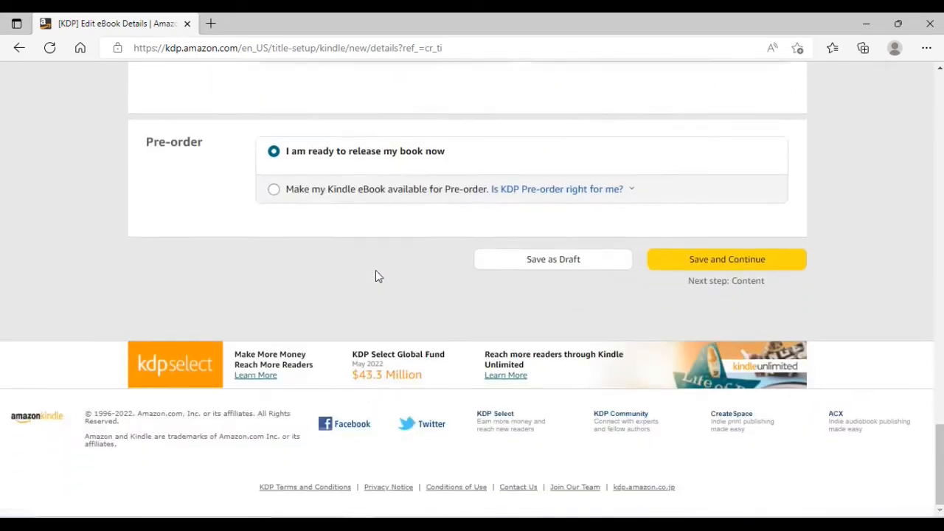
scroll(375, 276, up, 20)
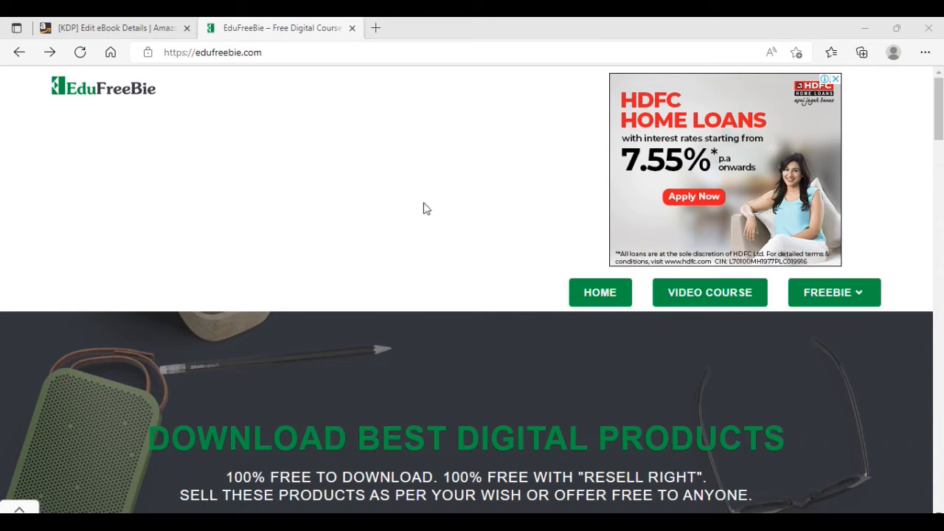
Dismiss the home loans ad and bring up EduFreeBie's FREEBIE category dropdown.
click(835, 79)
scroll(446, 337, down, 2)
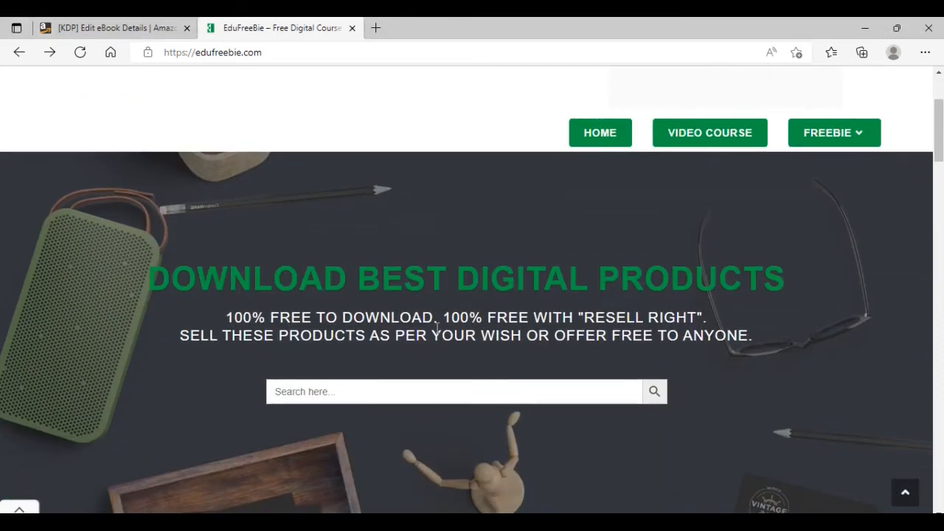
scroll(435, 328, up, 1)
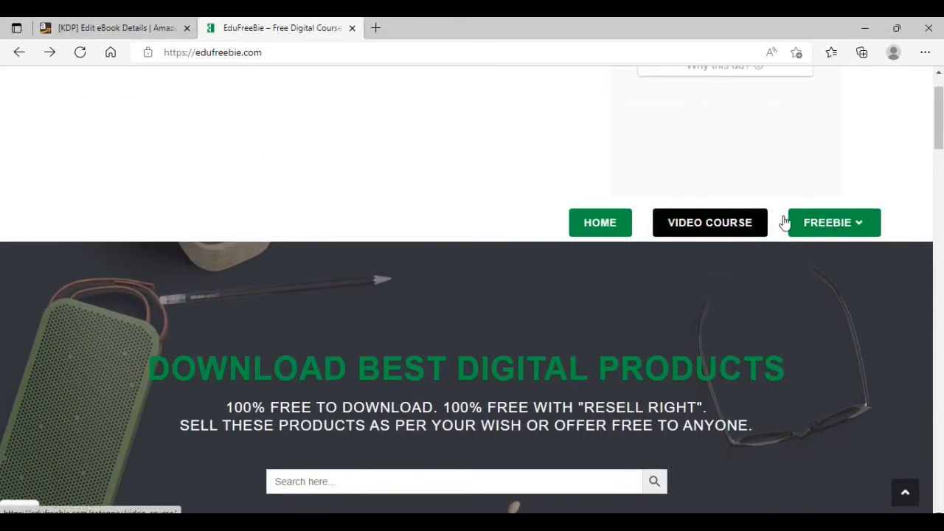
mouse_move(863, 219)
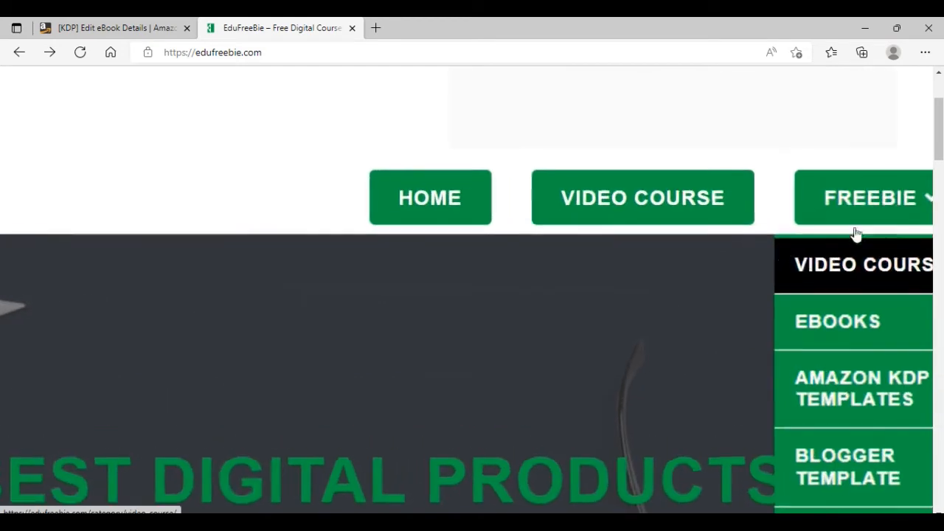
mouse_move(781, 205)
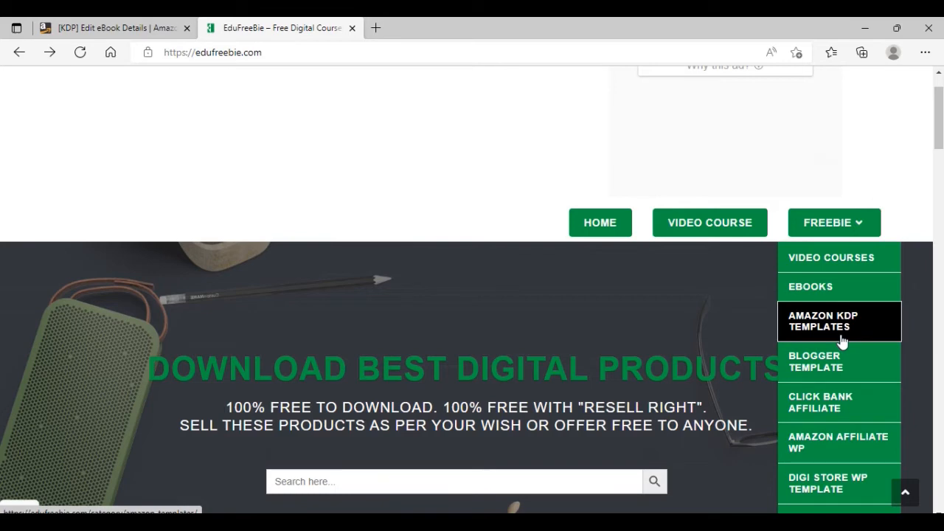
Open the Amazon KDP Templates category and go to page 2 of its listings.
click(842, 341)
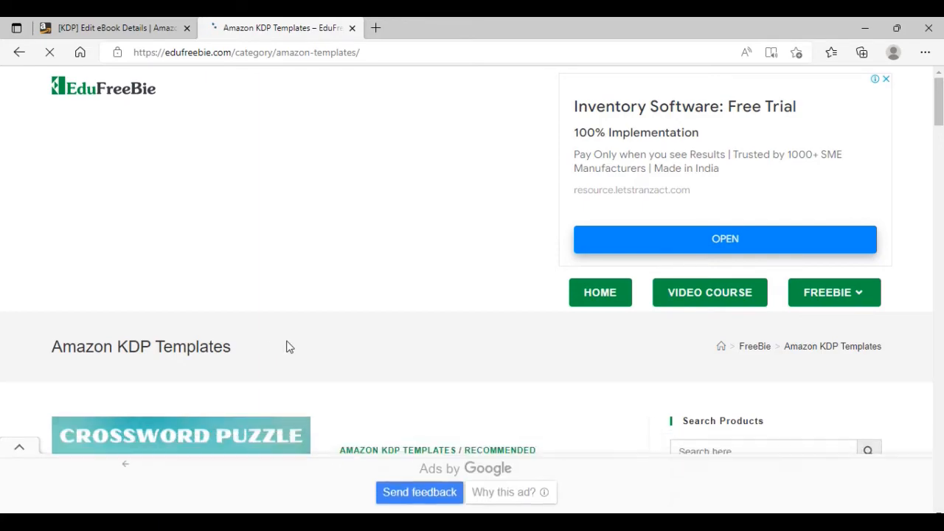
scroll(287, 346, down, 8)
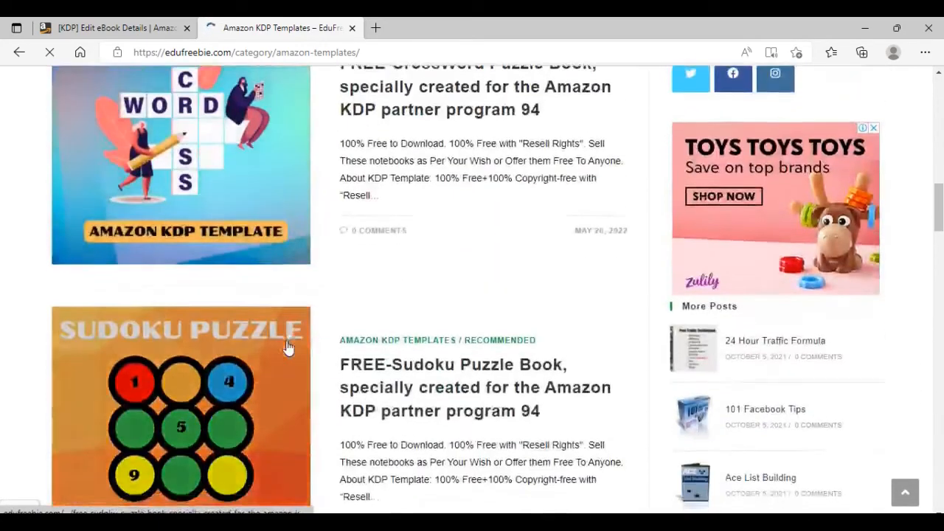
scroll(469, 297, down, 12)
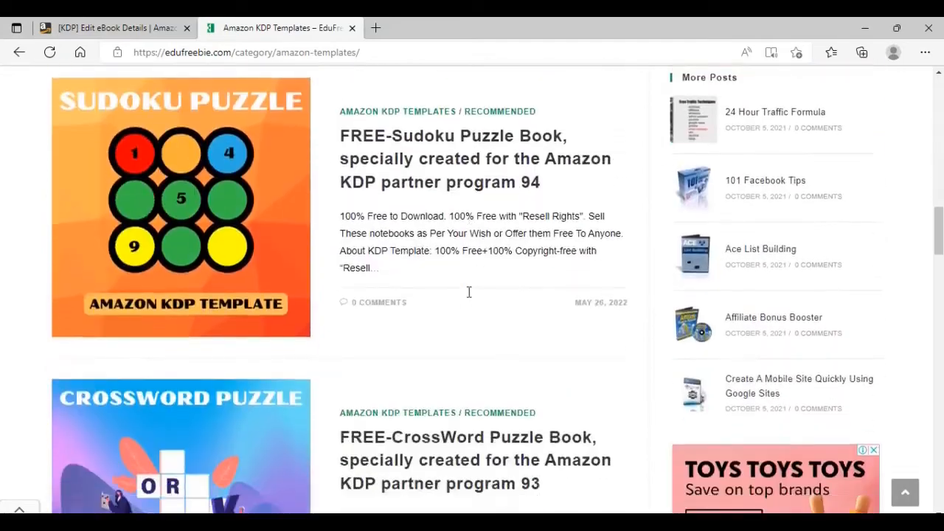
scroll(470, 297, down, 16)
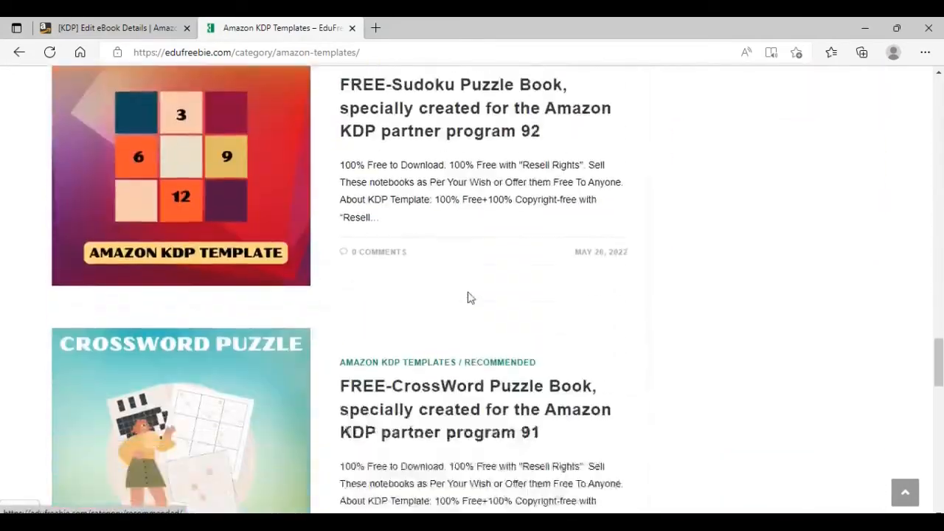
scroll(469, 297, down, 6)
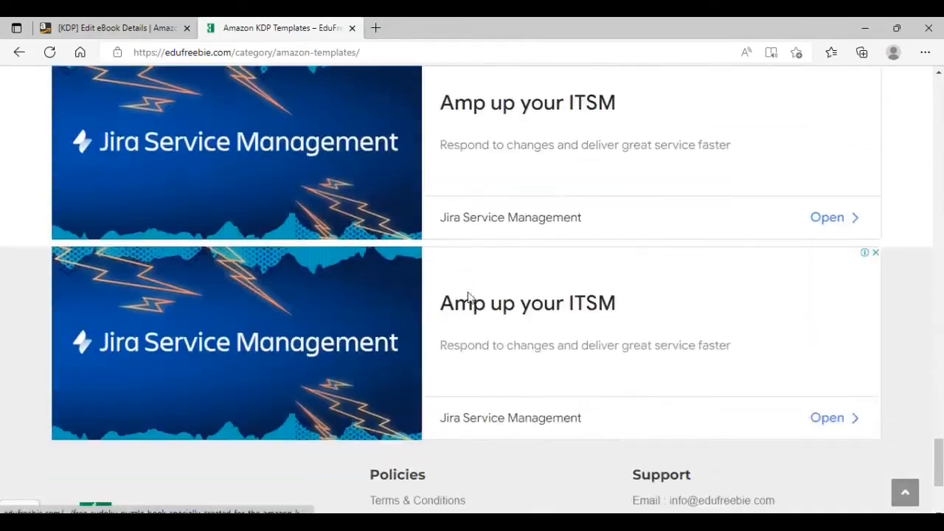
scroll(468, 291, up, 9)
scroll(467, 293, up, 2)
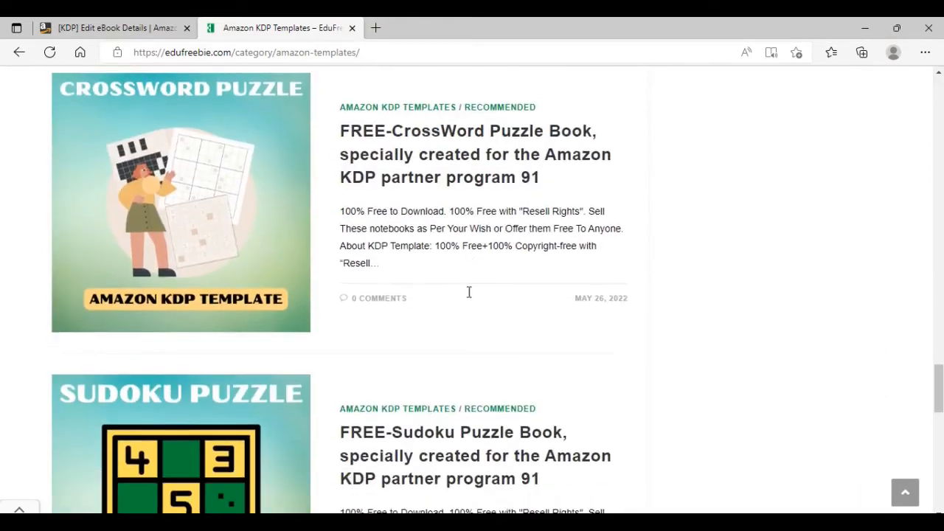
scroll(468, 295, down, 4)
click(428, 379)
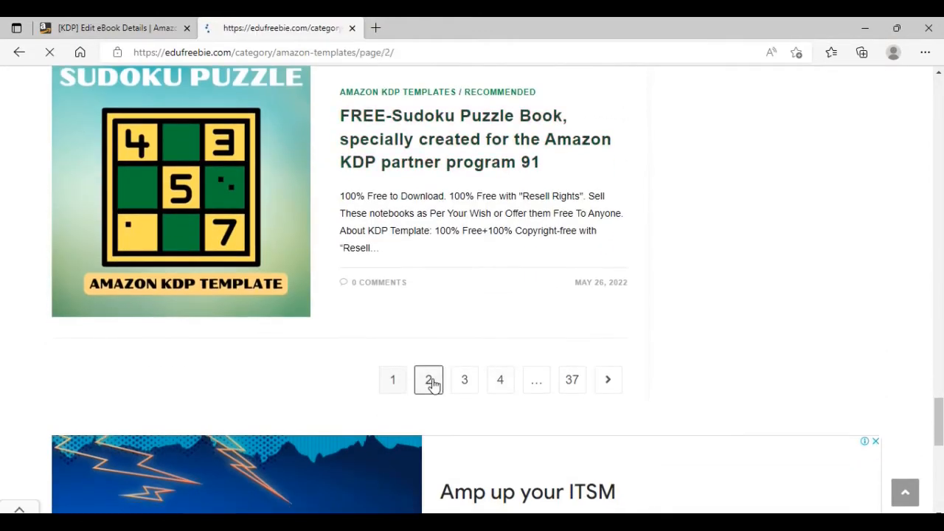
Open the FREE-CrossWord Puzzle Book 89 post.
scroll(433, 383, down, 5)
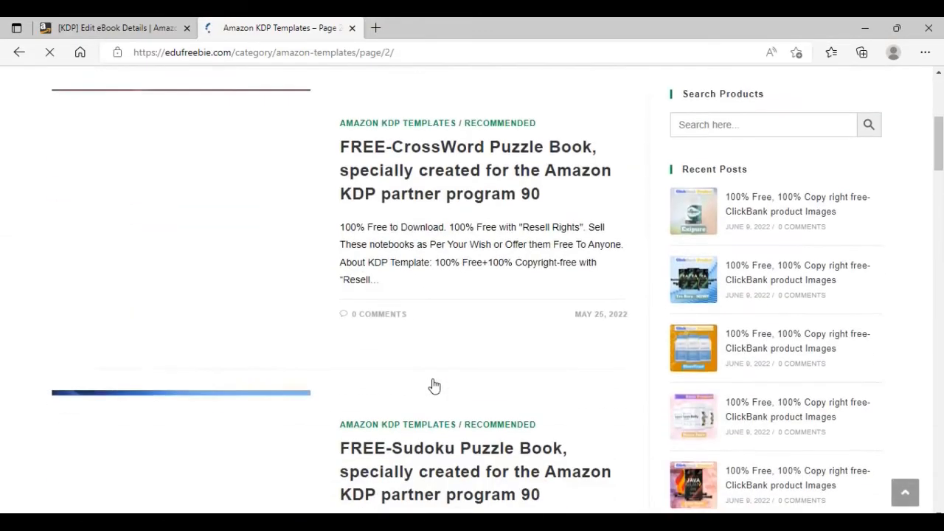
scroll(434, 385, down, 4)
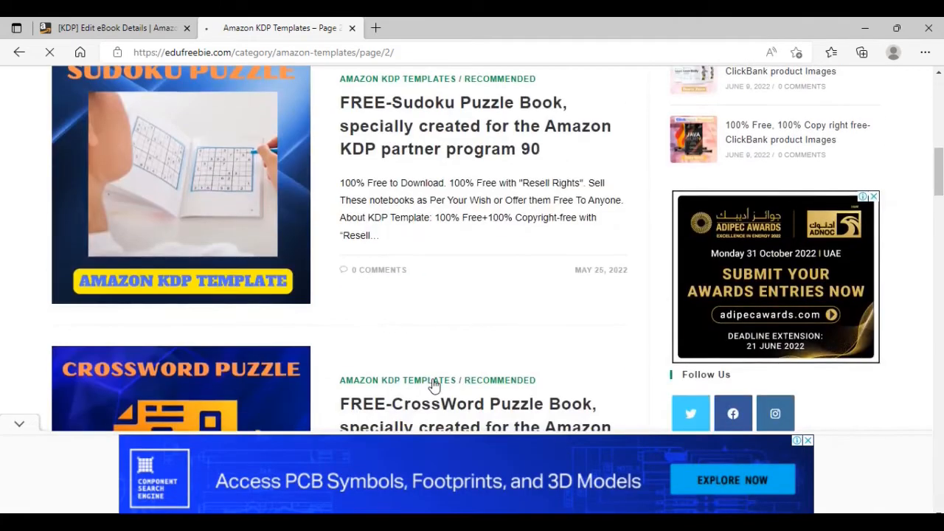
scroll(563, 178, down, 1)
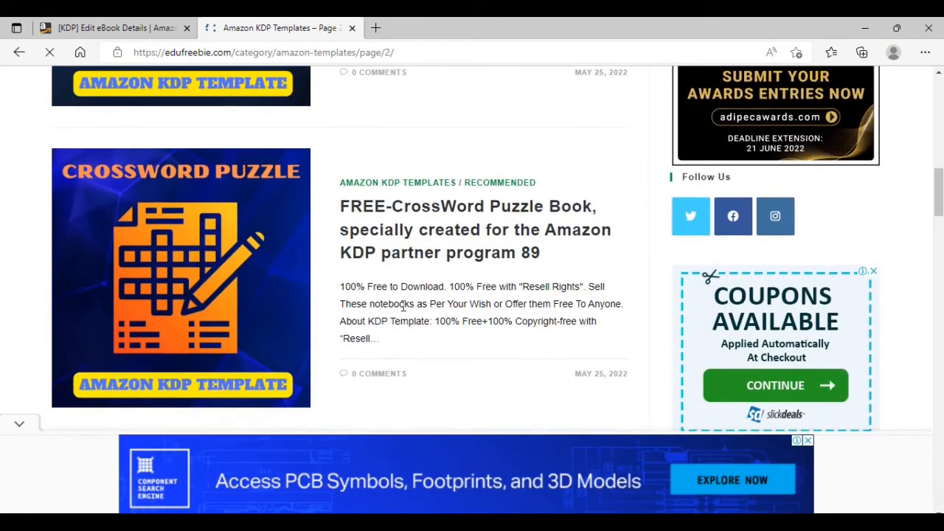
click(250, 280)
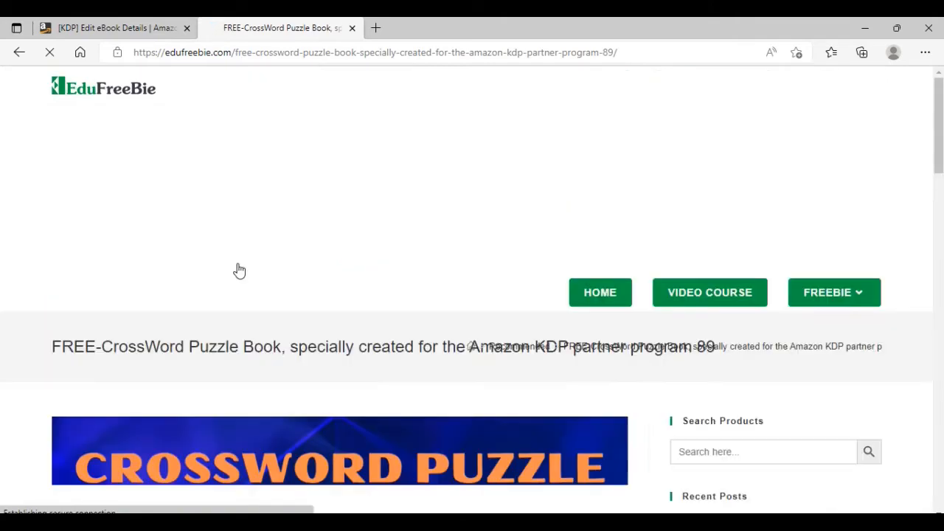
Download the Crossword 89 puzzle book PDF from the post.
scroll(404, 341, down, 10)
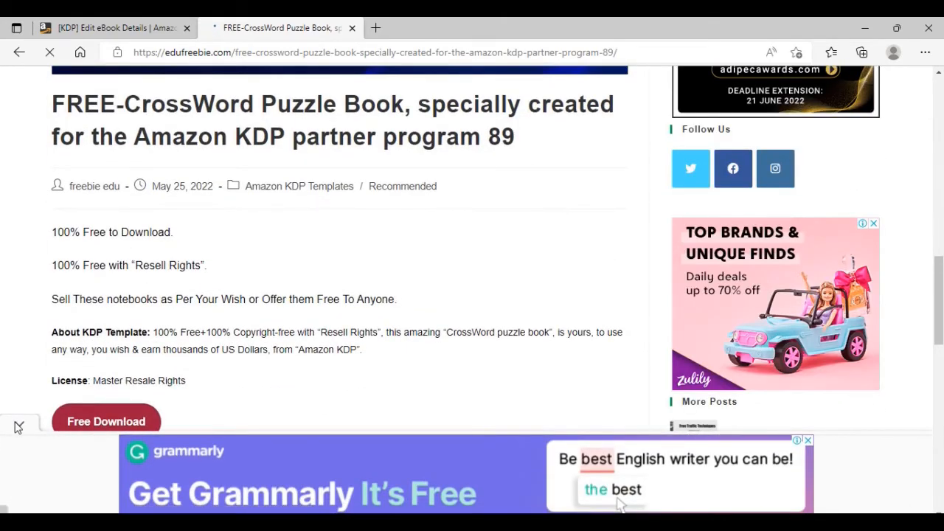
click(142, 423)
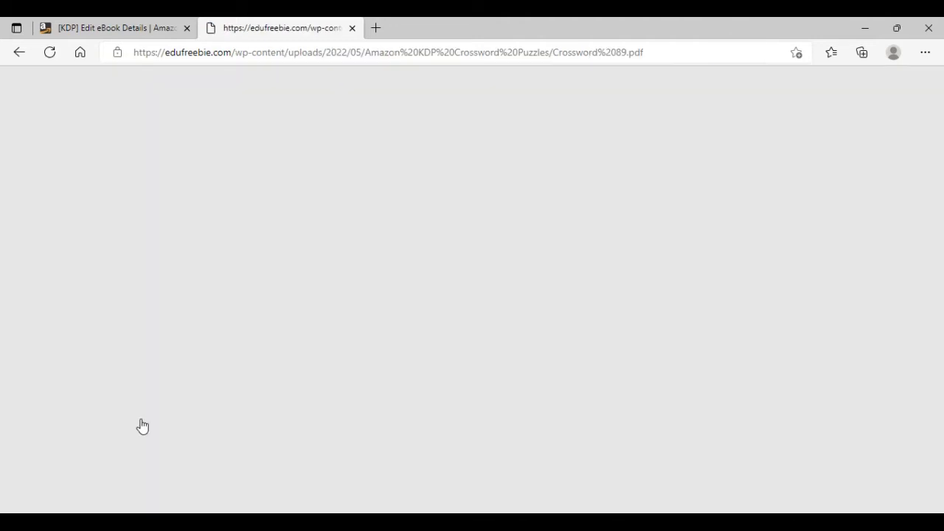
scroll(391, 366, down, 5)
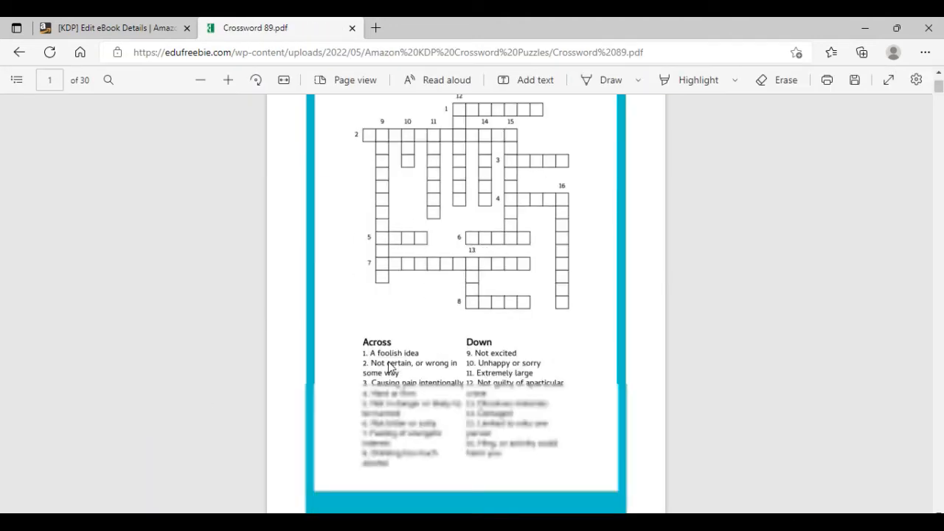
scroll(391, 366, down, 15)
scroll(391, 366, up, 5)
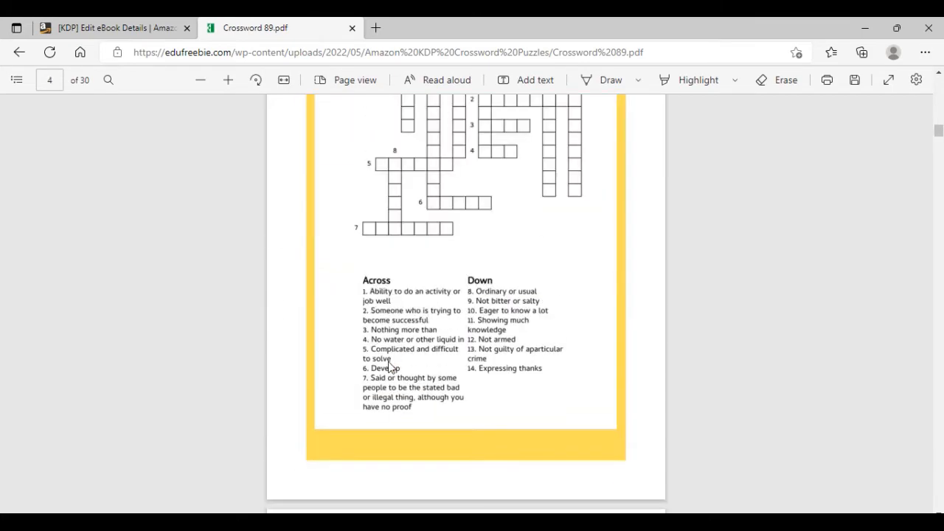
Page through the 30-page Crossword 89 PDF and back up to page 1.
scroll(391, 366, down, 6)
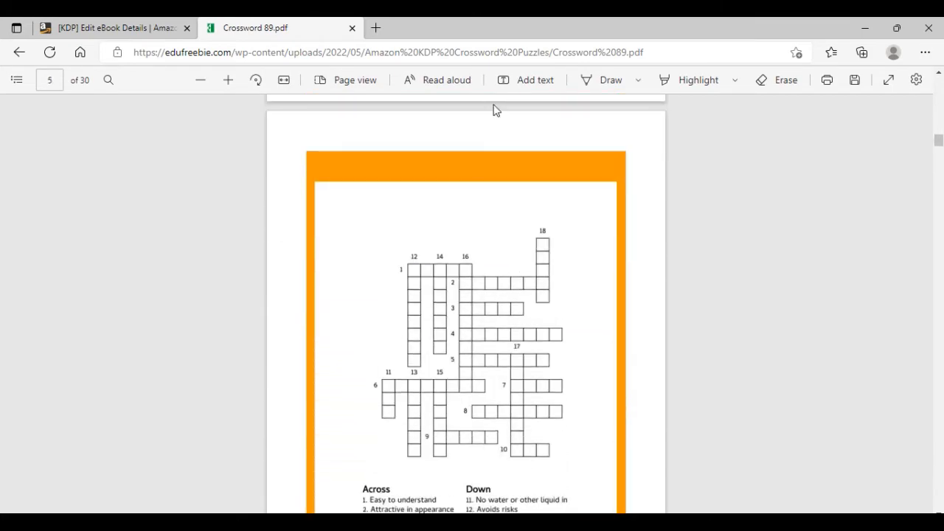
scroll(447, 318, down, 3)
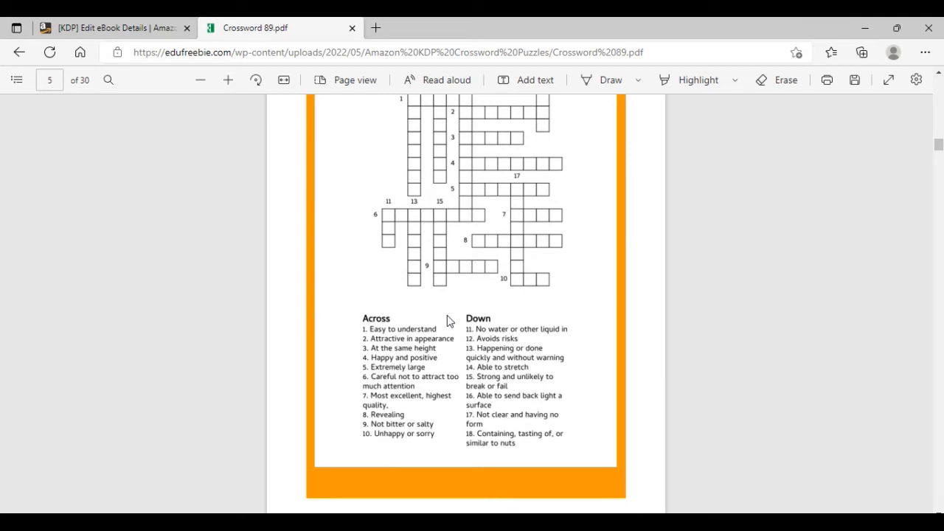
scroll(447, 321, down, 10)
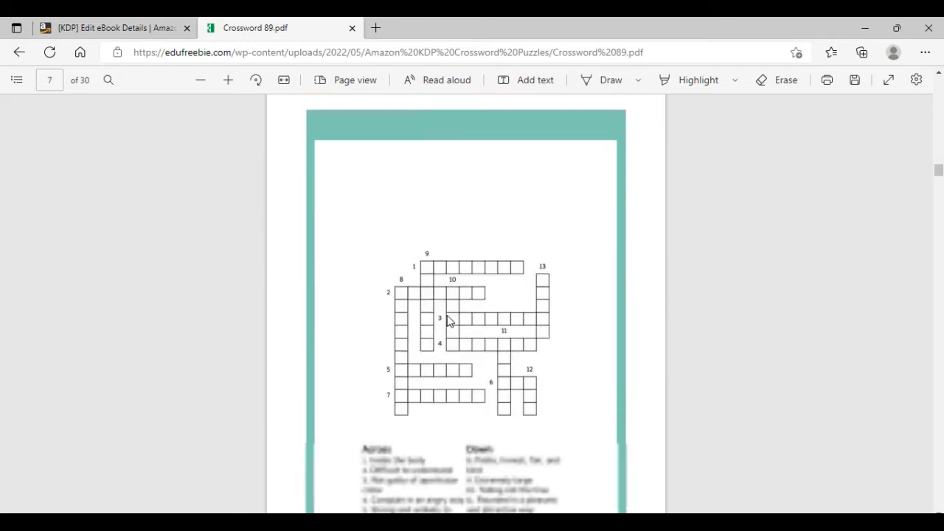
scroll(448, 321, down, 8)
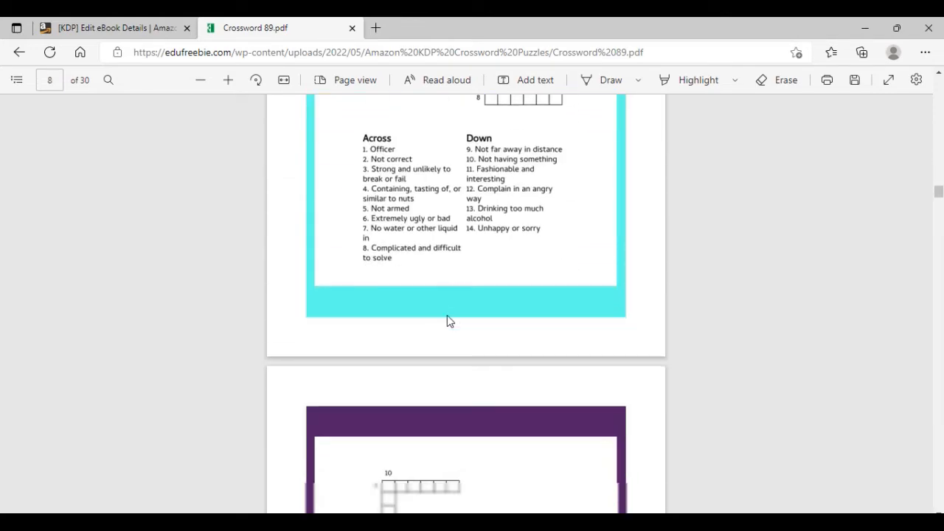
scroll(447, 321, down, 12)
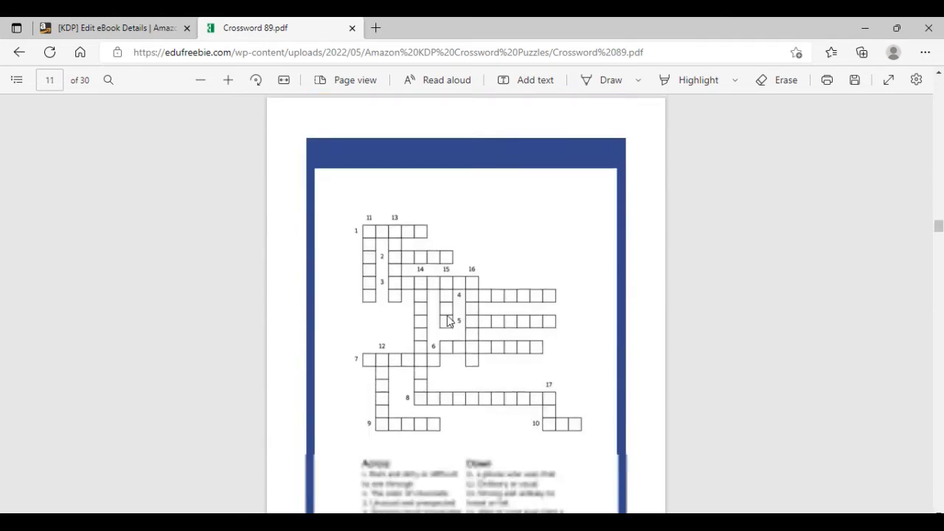
scroll(447, 320, down, 14)
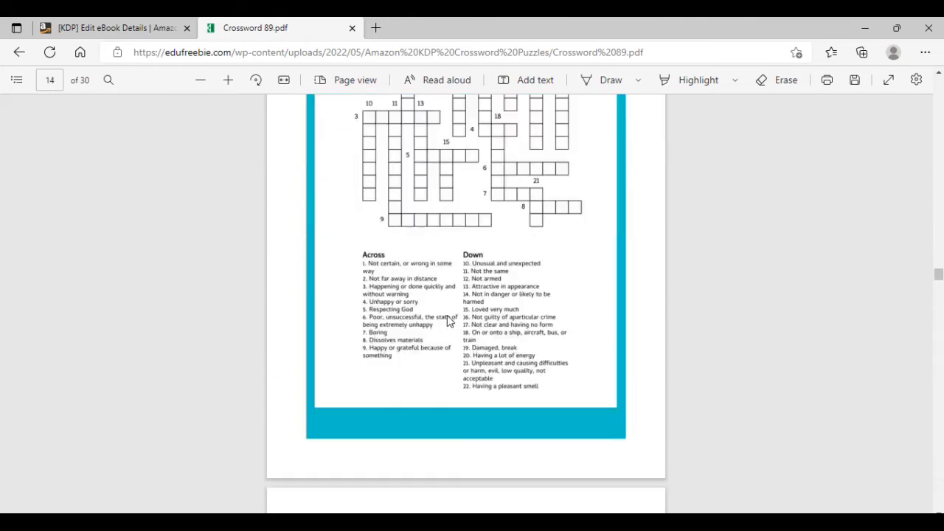
scroll(447, 322, down, 14)
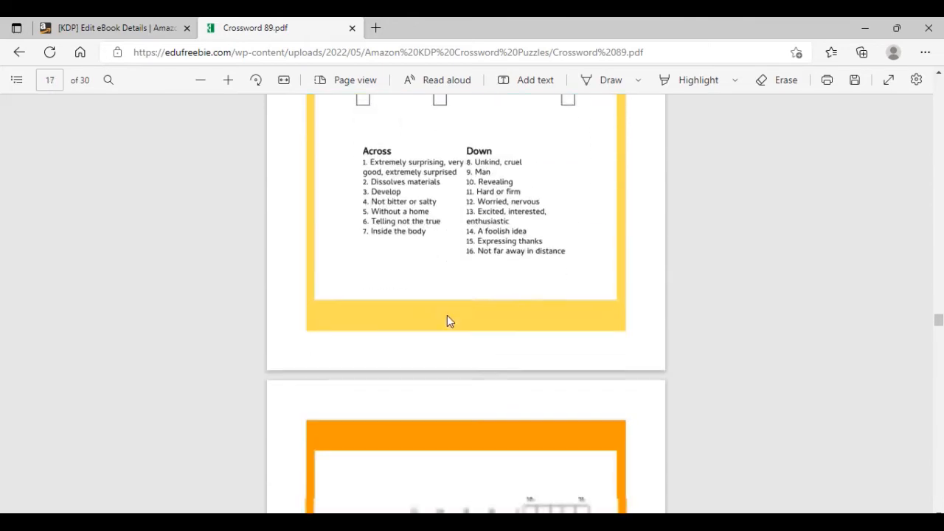
scroll(447, 320, up, 20)
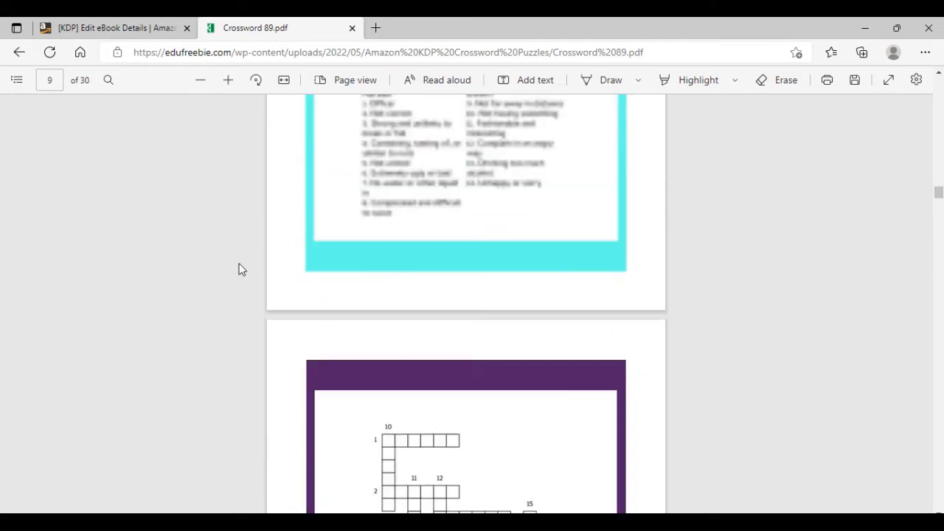
scroll(286, 279, up, 20)
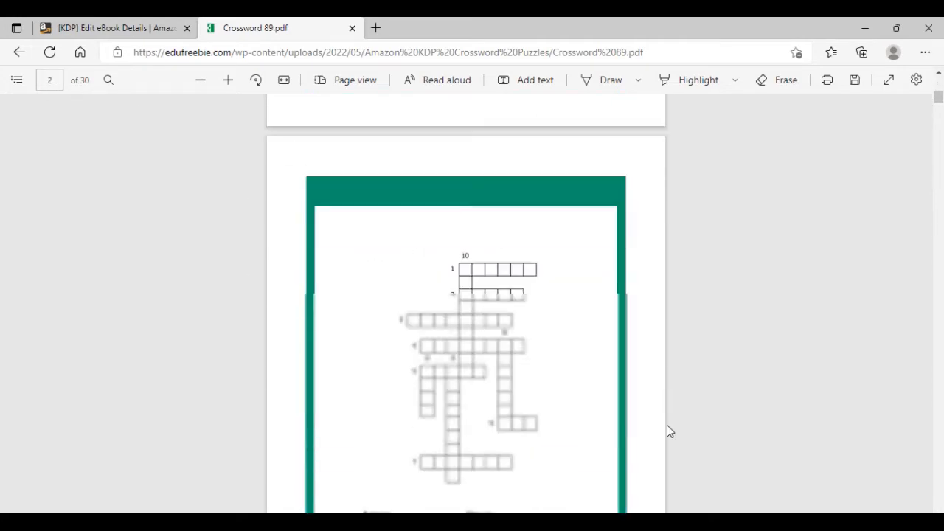
scroll(668, 430, up, 2)
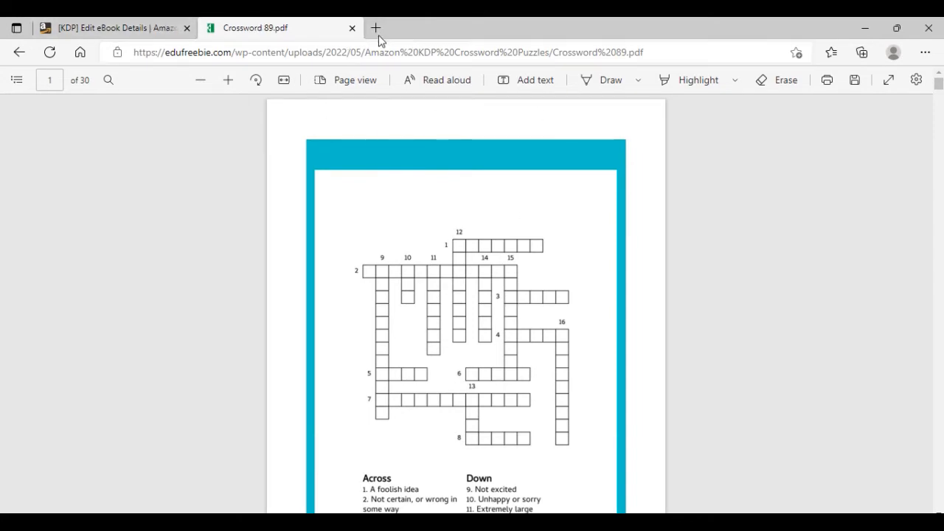
Open the downloaded Crossword 89 PDF from the Downloads folder.
click(120, 25)
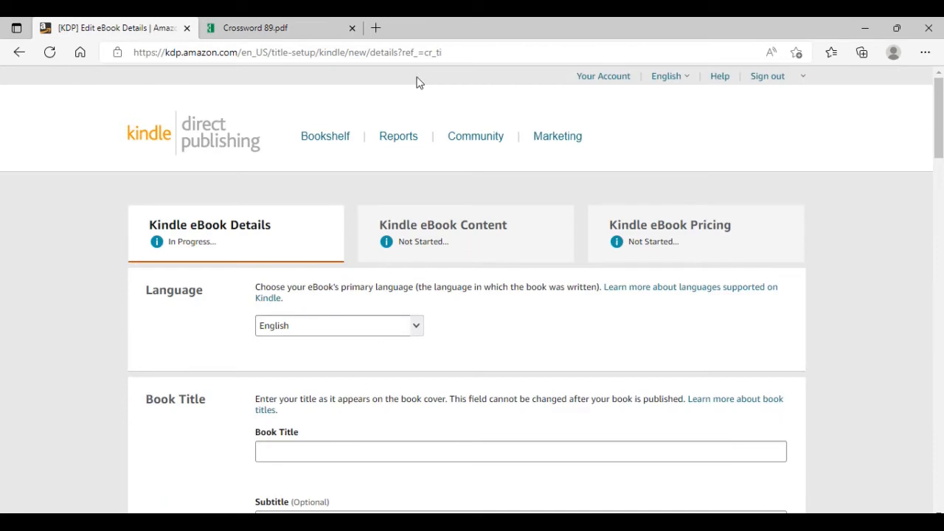
click(268, 26)
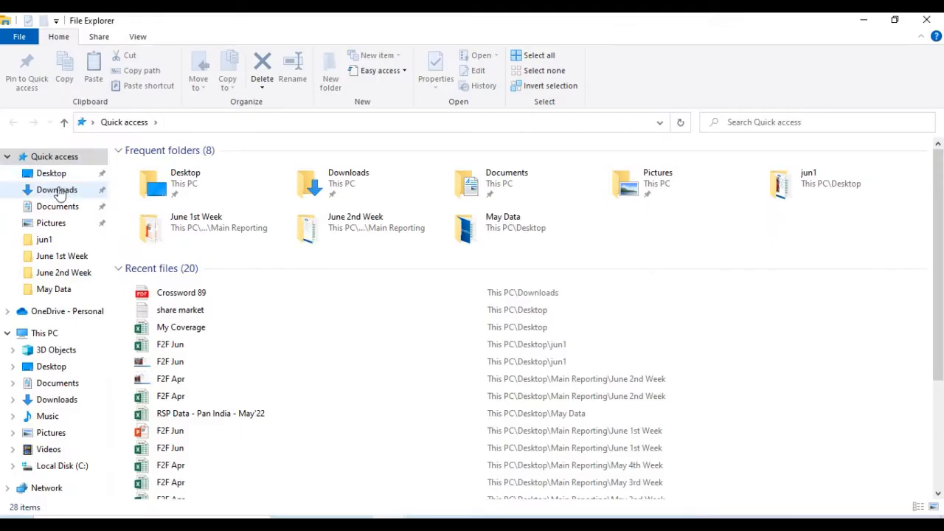
click(59, 190)
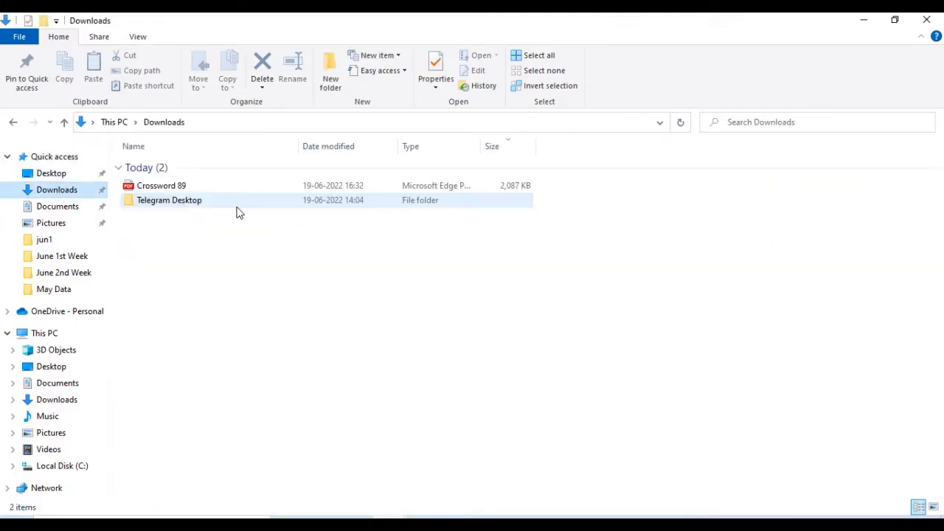
click(179, 186)
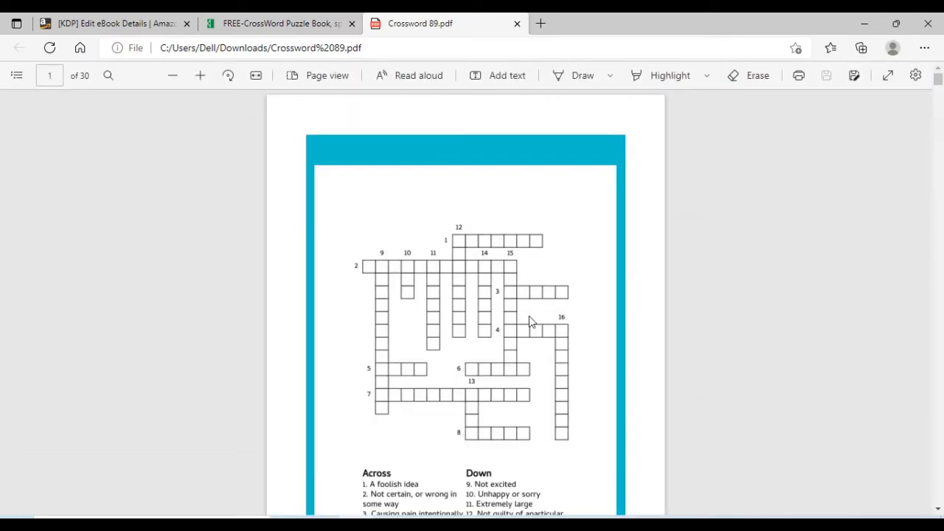
Check the Crossword 89 PDF, then close it and the crossword download tab.
scroll(529, 321, down, 15)
scroll(528, 321, down, 20)
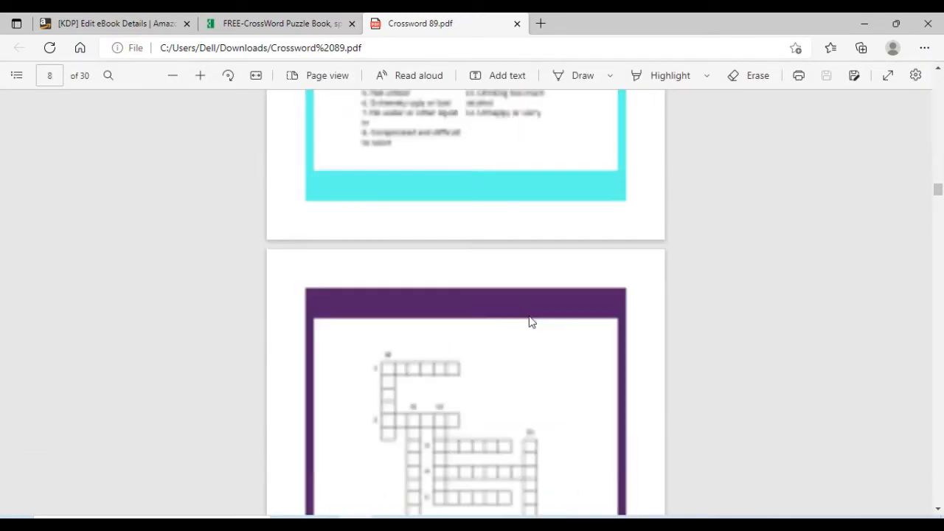
click(517, 22)
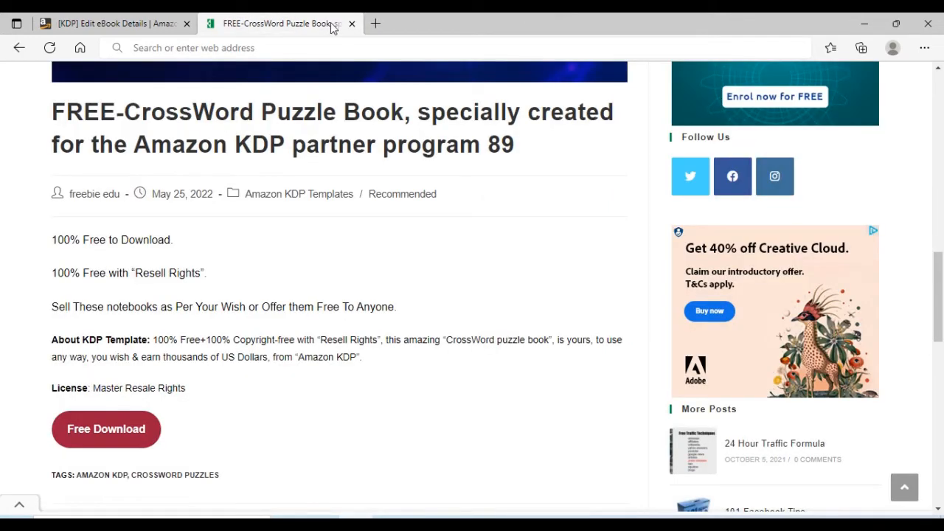
click(352, 24)
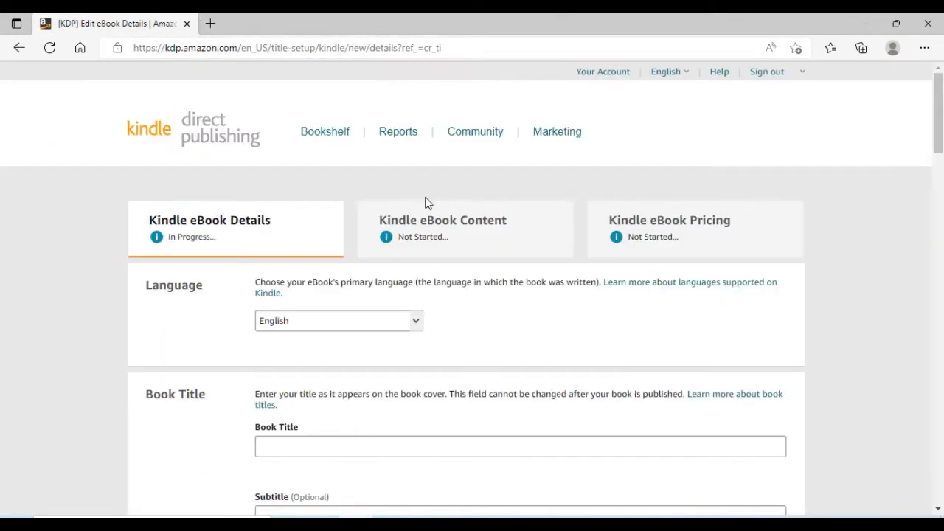
Enter 'Crossworld' as the eBook's Book Title.
scroll(435, 176, down, 1)
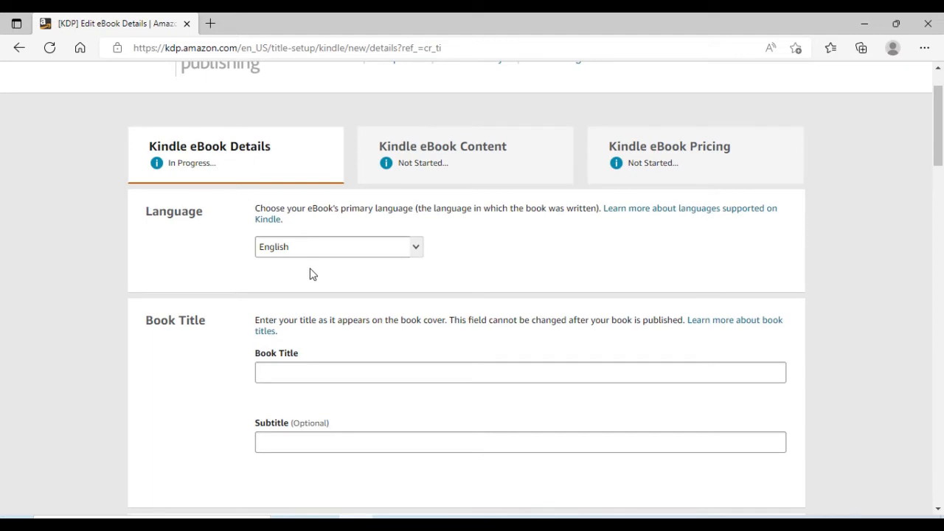
scroll(399, 353, down, 1)
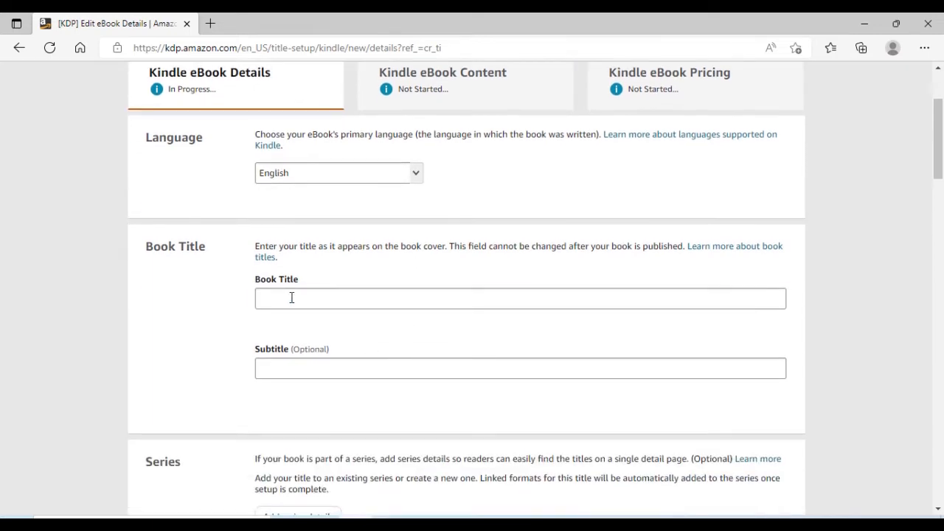
click(292, 298)
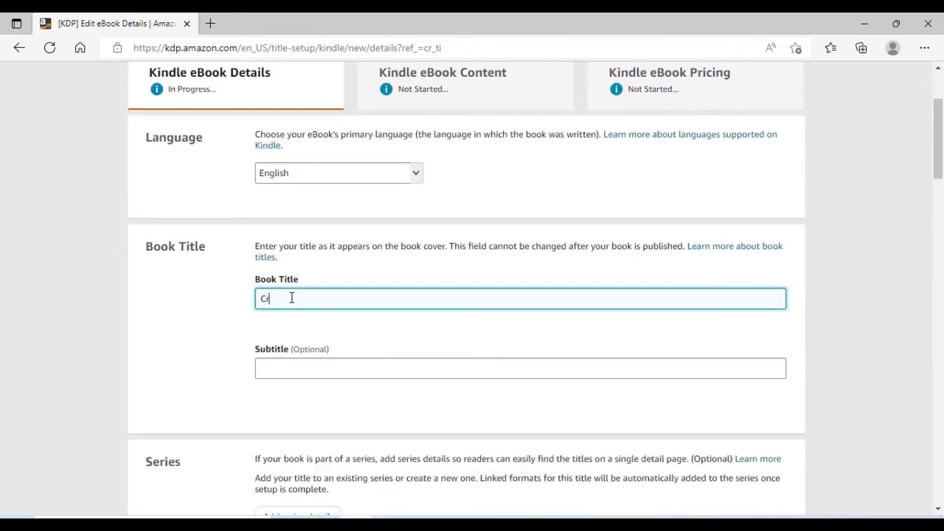
text(Croo)
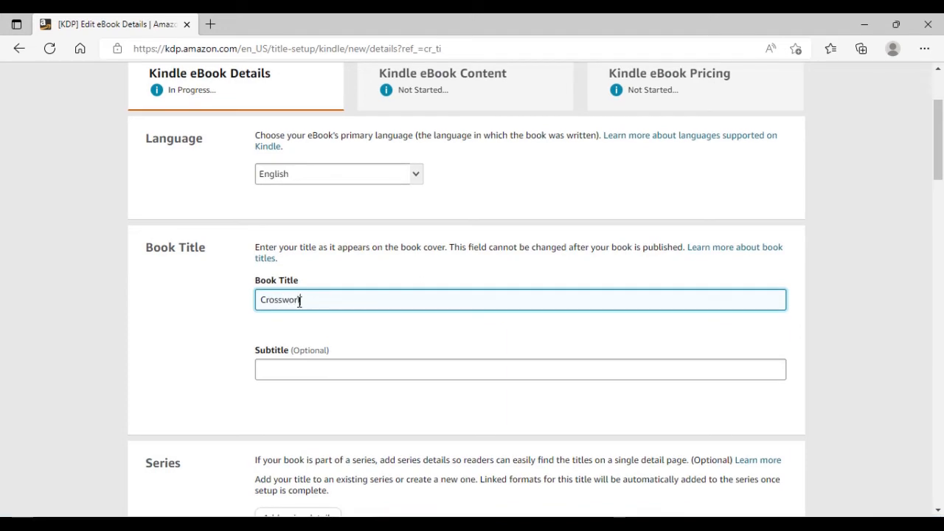
click(308, 368)
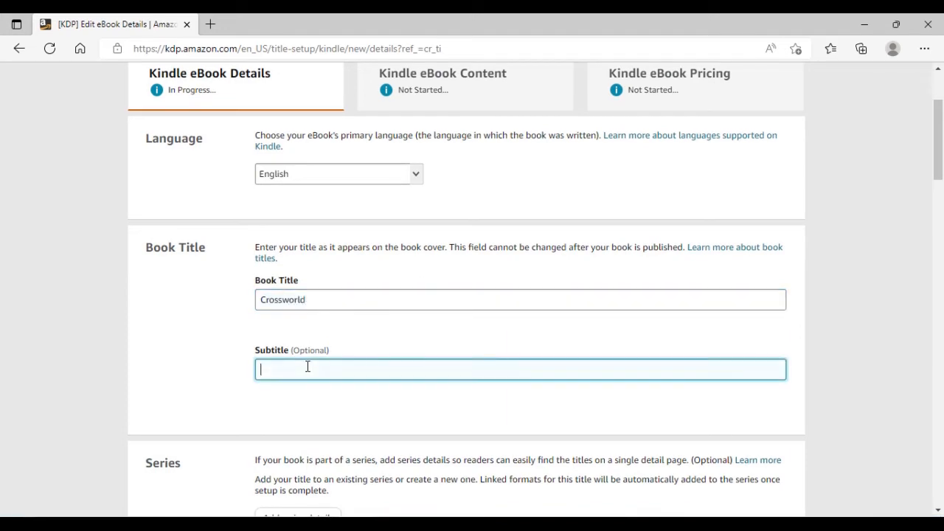
Open the series details options and close them without adding a series.
scroll(308, 366, down, 1)
scroll(307, 367, down, 2)
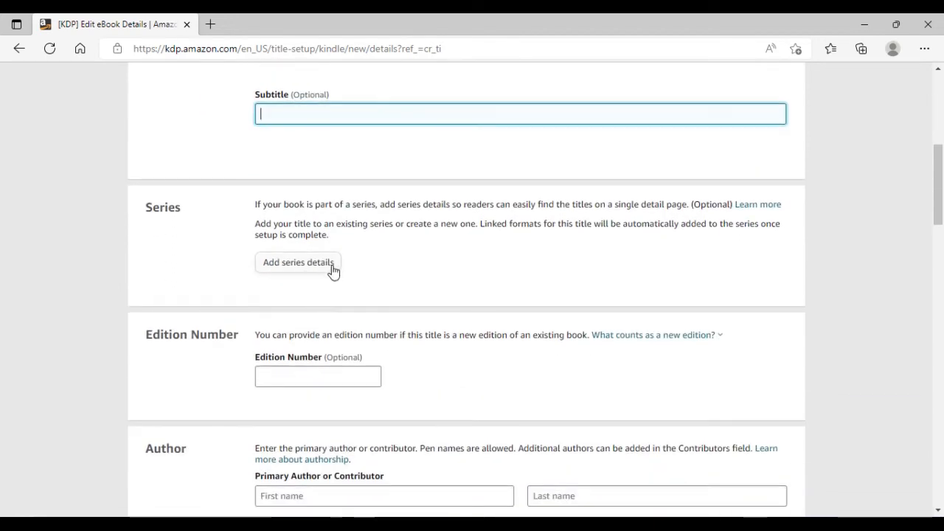
click(329, 268)
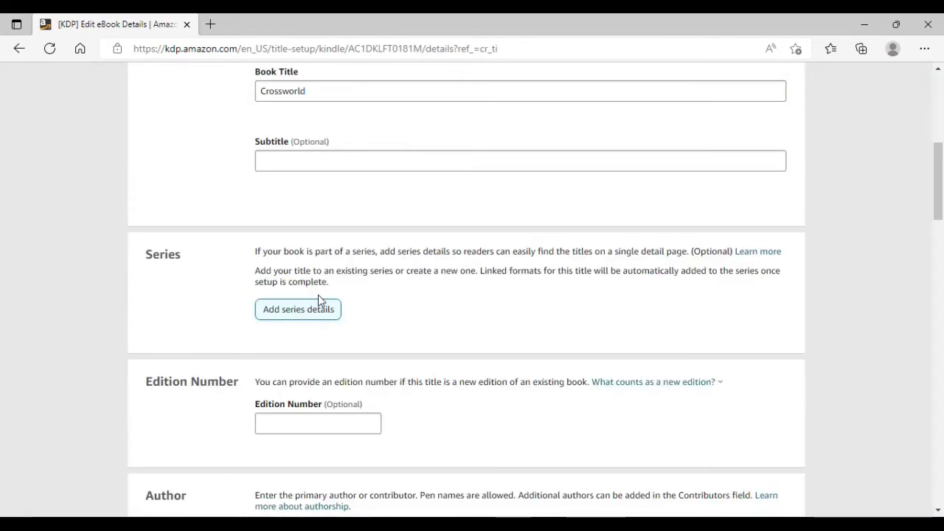
click(317, 305)
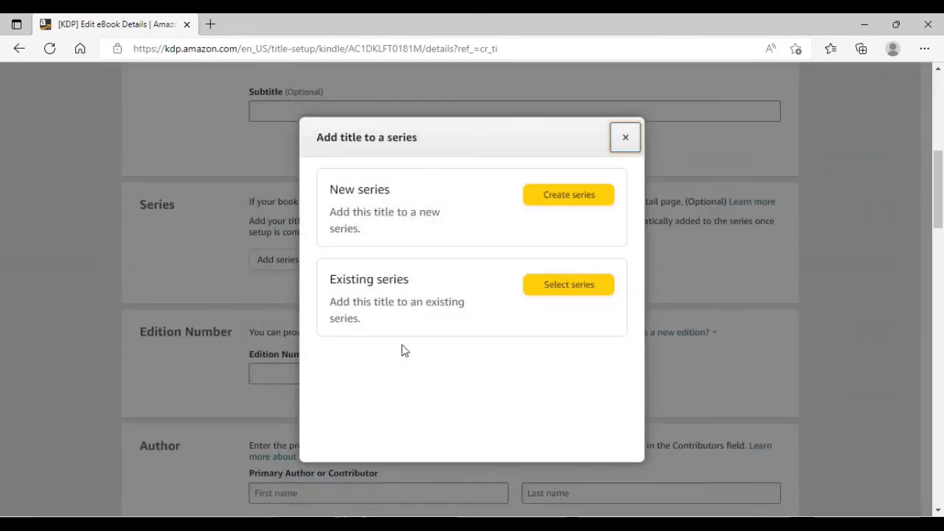
click(624, 137)
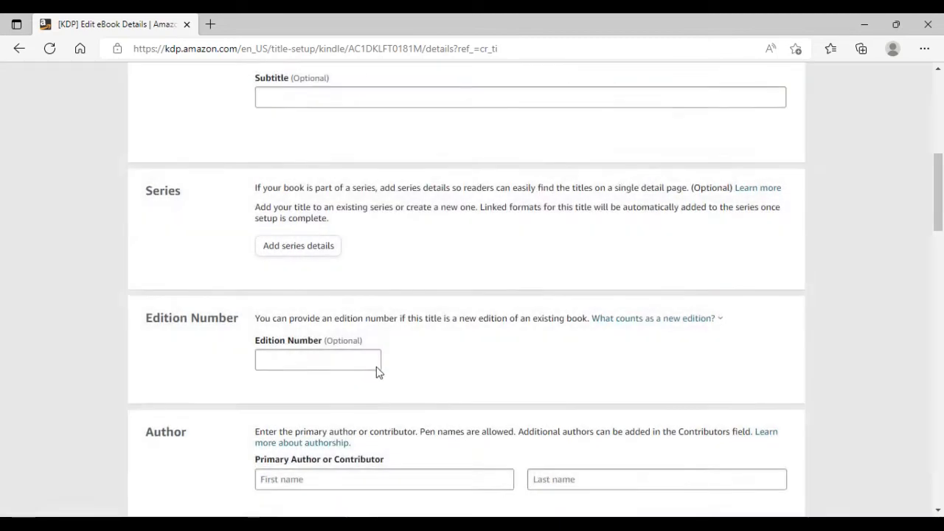
Fill in the primary author's first name from a saved suggestion, then move to the last name.
scroll(309, 365, down, 1)
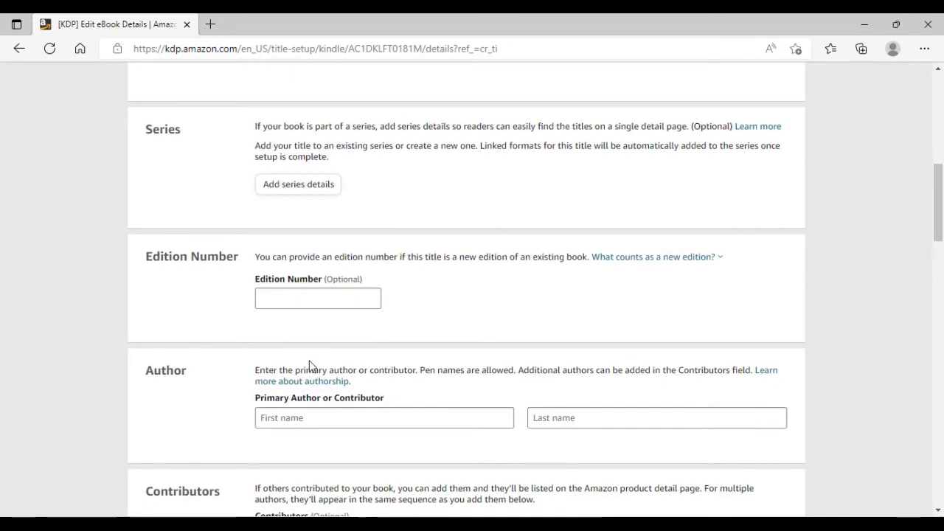
scroll(317, 299, down, 1)
scroll(318, 299, down, 1)
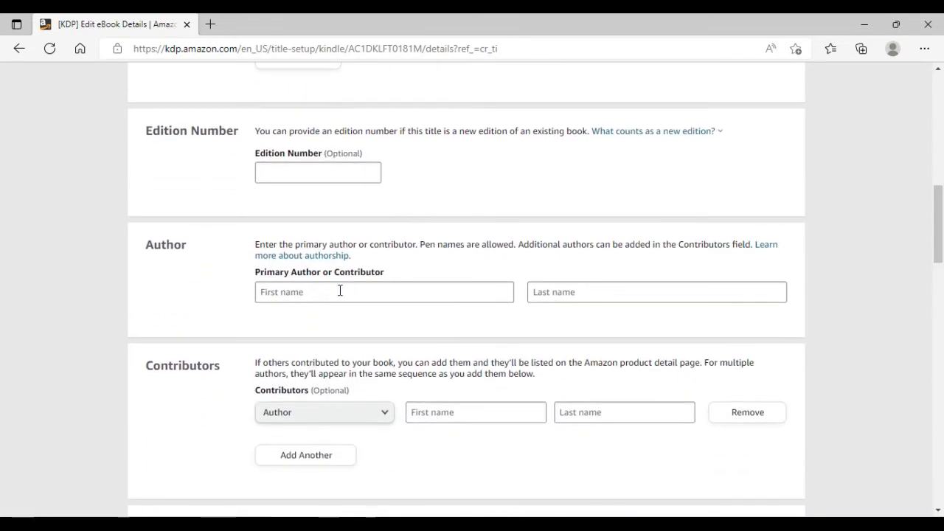
click(340, 291)
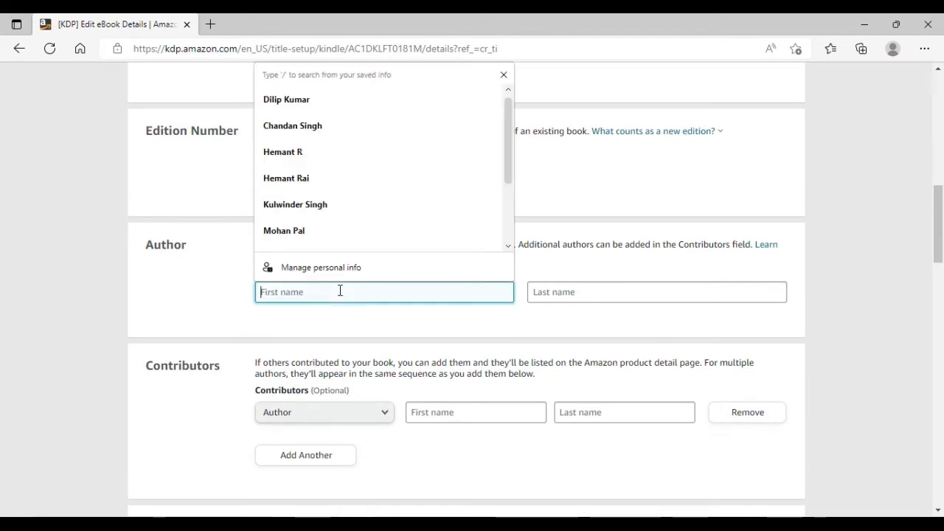
text(Dilp)
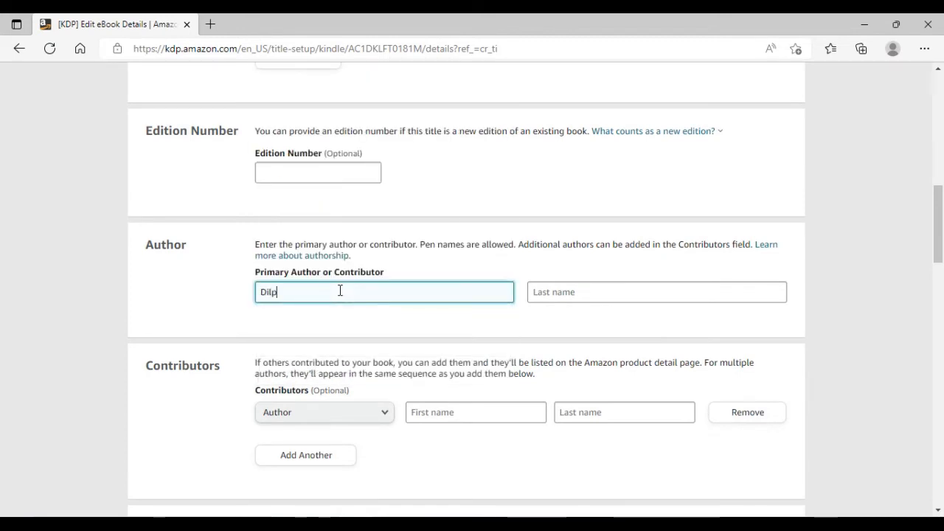
click(287, 353)
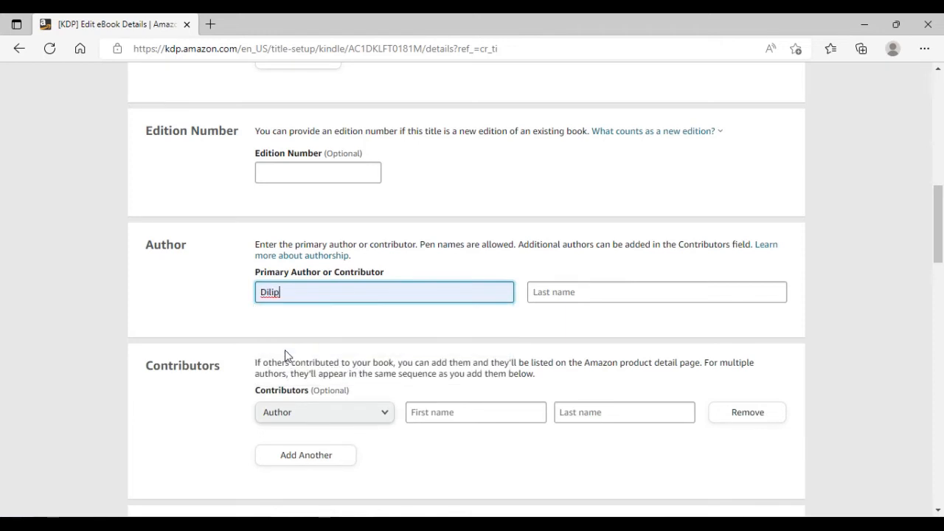
click(583, 291)
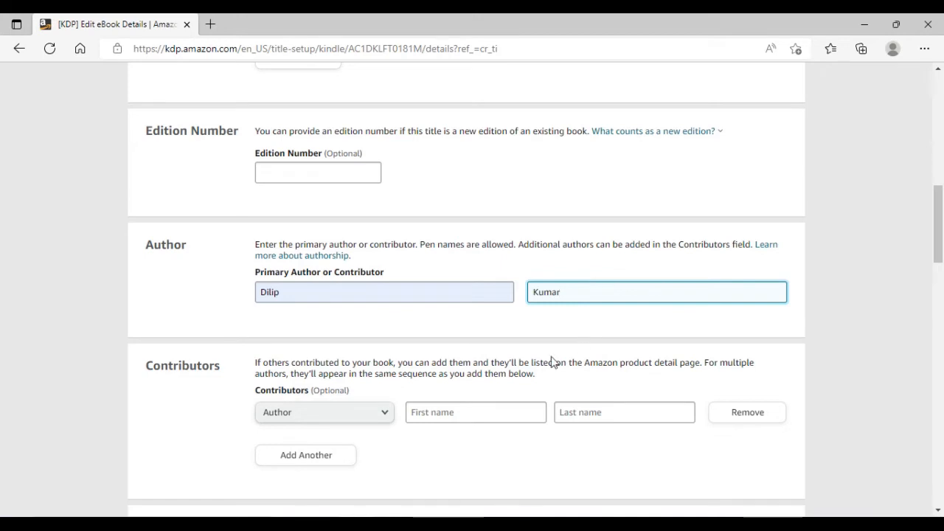
Fill in the contributor's name from a saved suggestion.
scroll(551, 360, down, 1)
scroll(286, 337, down, 1)
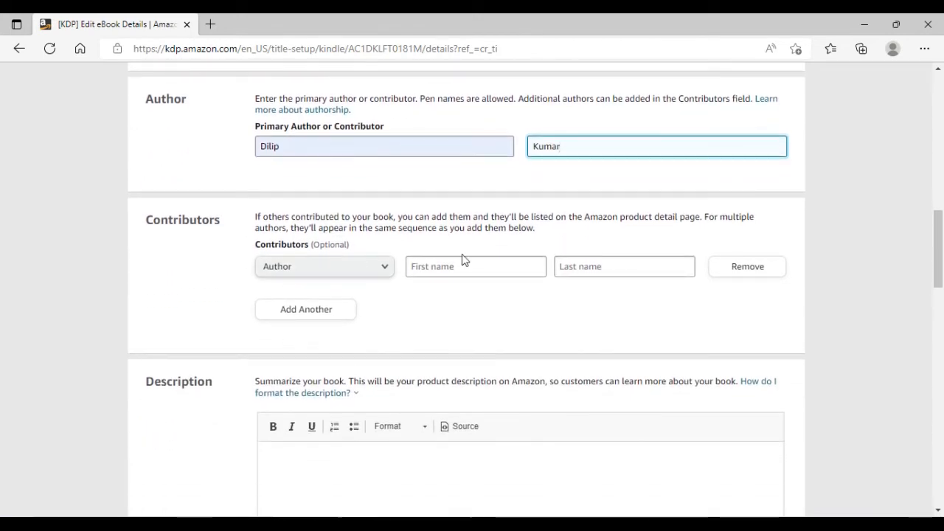
scroll(469, 264, down, 1)
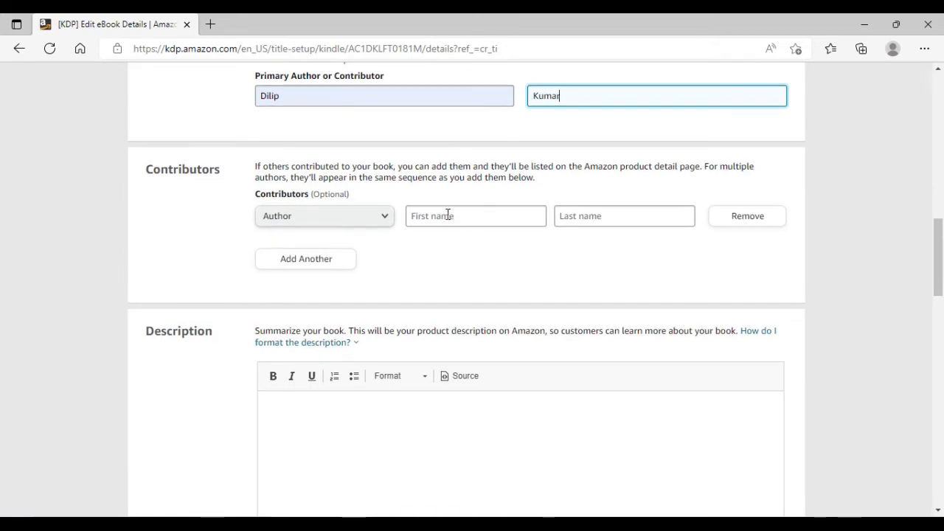
click(447, 215)
click(449, 261)
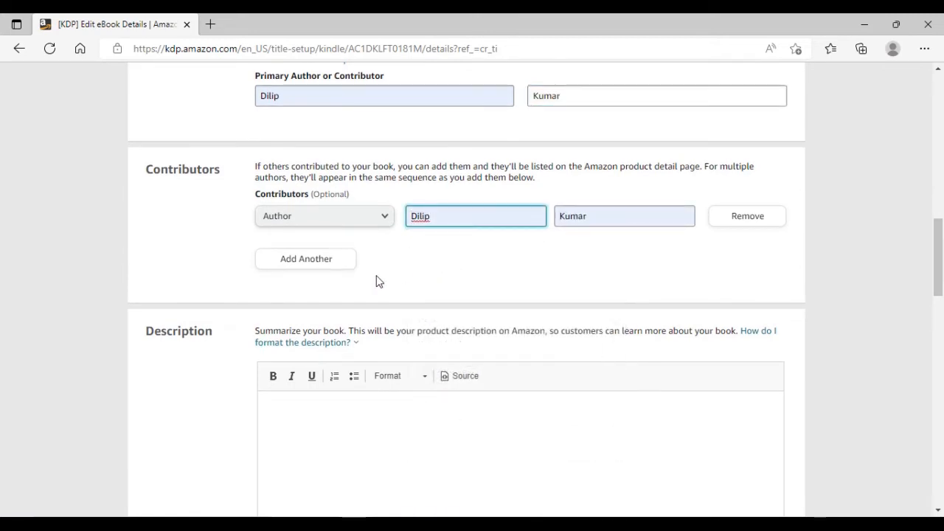
Enter the crossword game description and select 'I own the copyright' under Publishing Rights.
scroll(377, 280, down, 1)
scroll(387, 276, down, 1)
click(379, 324)
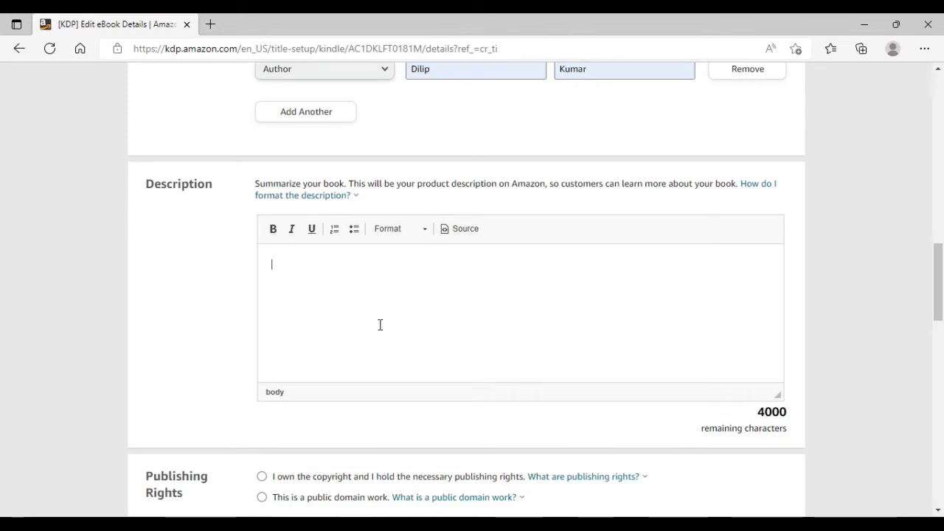
text(This )
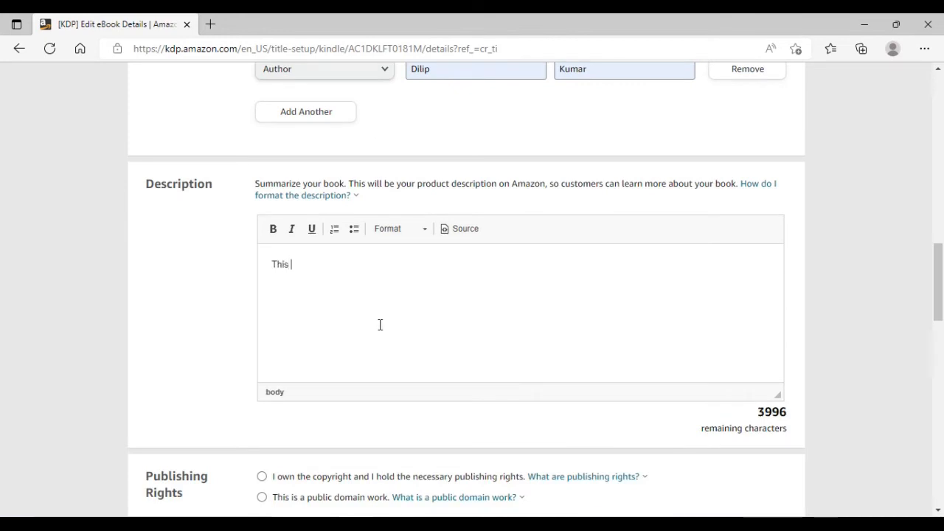
text(is the)
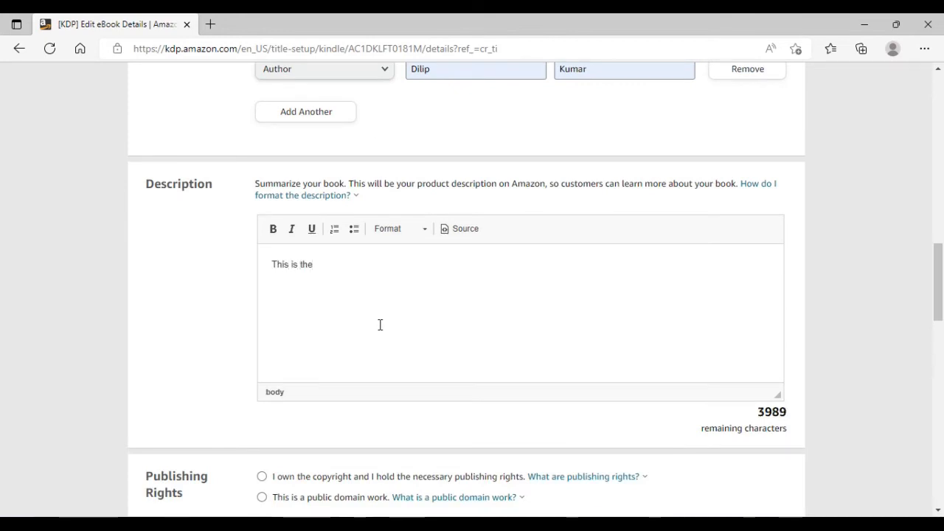
text(mind gym game or cross world you can play the game by number)
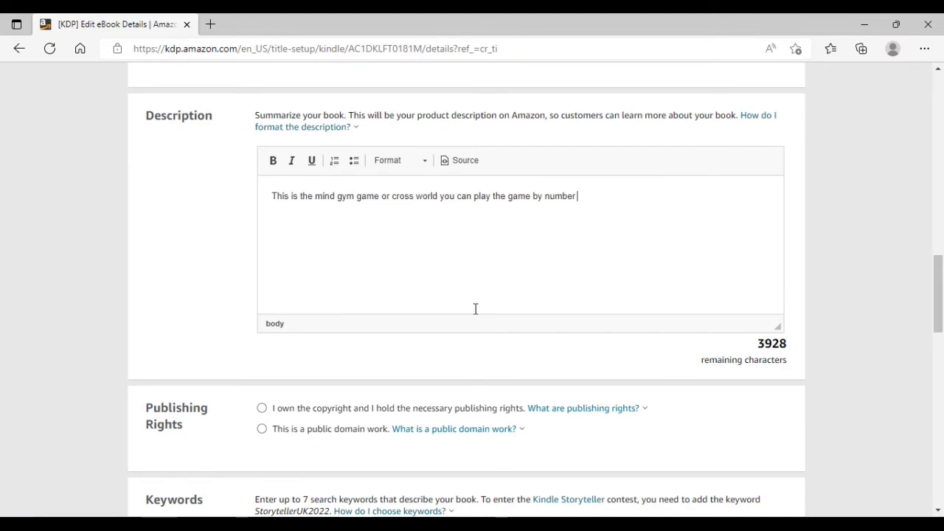
scroll(476, 308, down, 2)
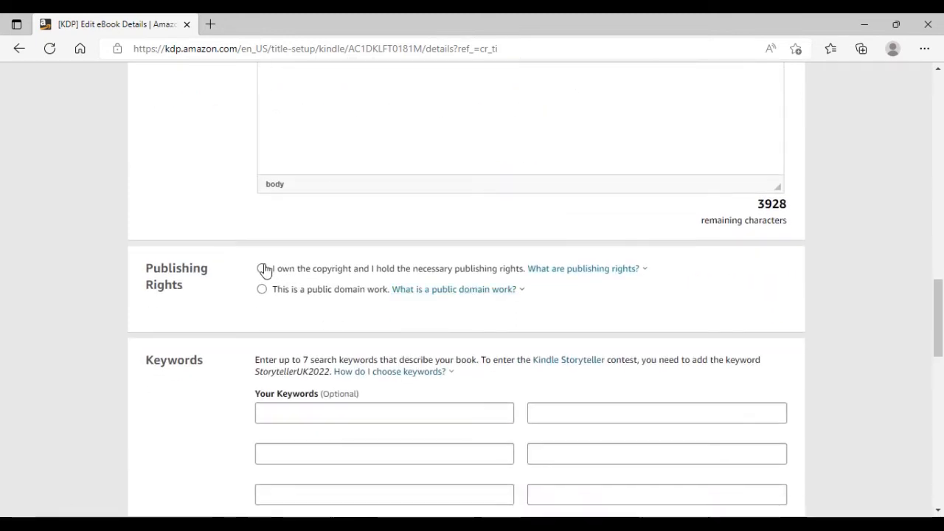
click(262, 269)
scroll(264, 269, down, 1)
Fill the first four Keywords fields with game, crossworld, puzzle and numbers game.
scroll(263, 269, down, 1)
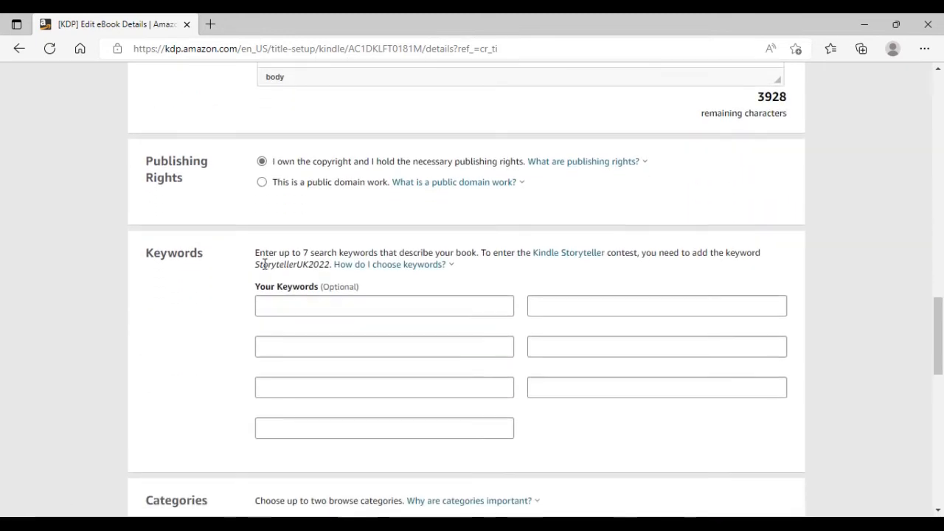
click(315, 306)
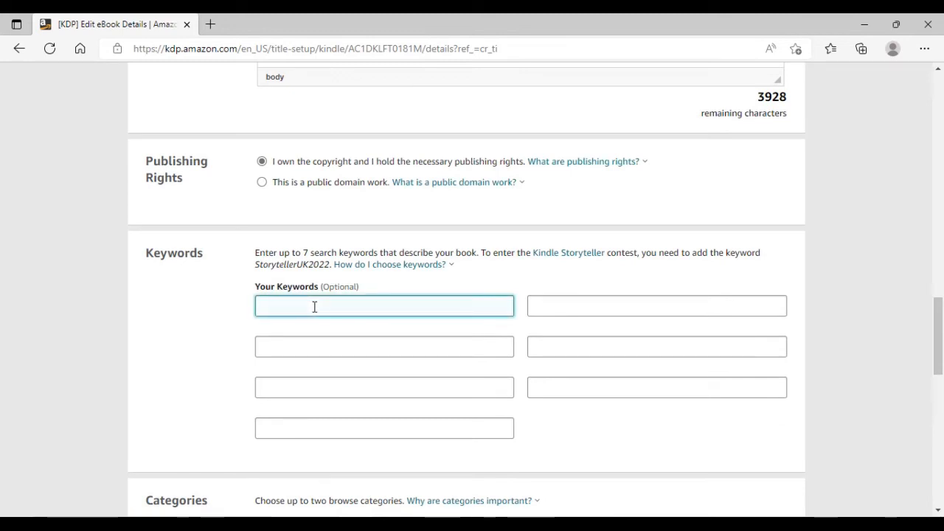
text(game)
click(571, 300)
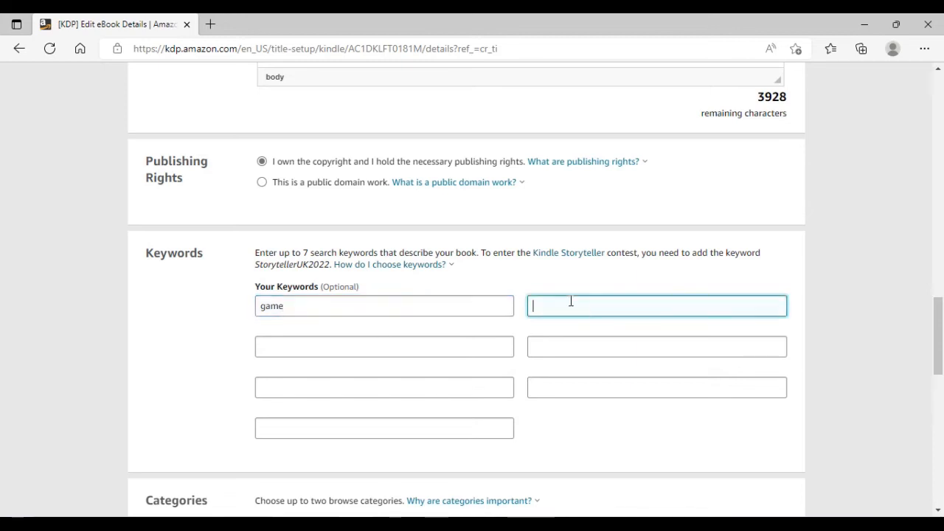
text(crossword)
click(463, 338)
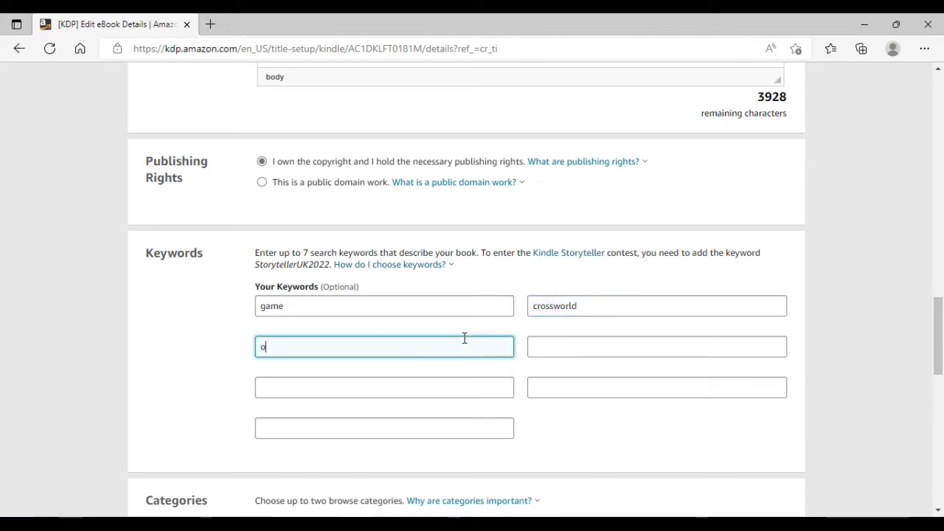
key(BackSpace)
click(573, 339)
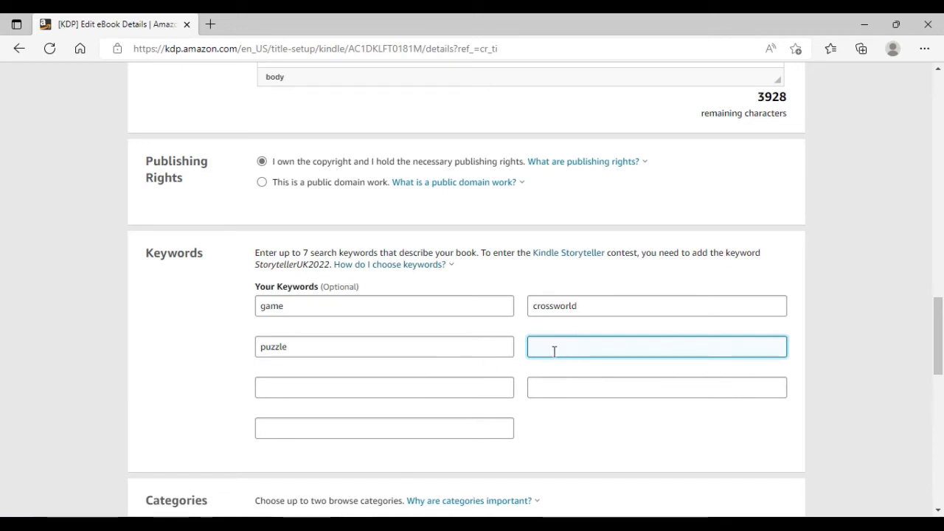
text(numbers game)
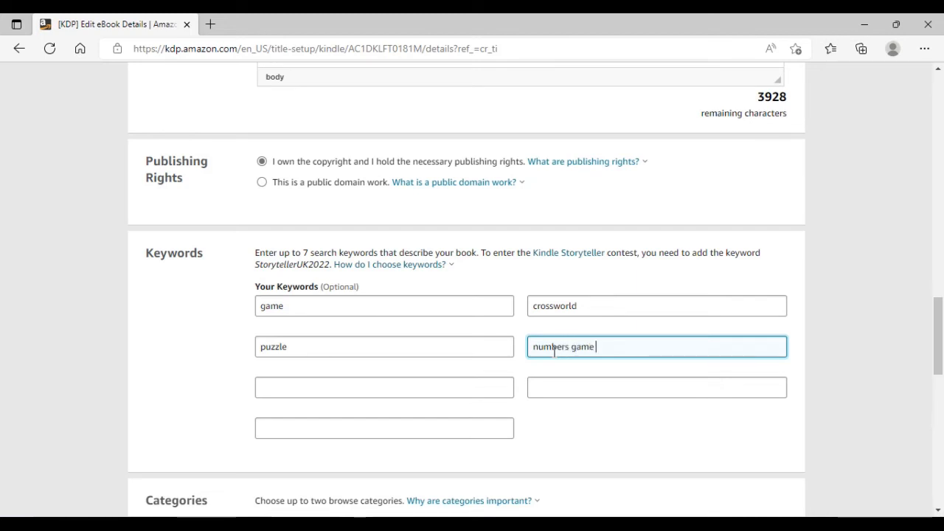
scroll(455, 411, down, 2)
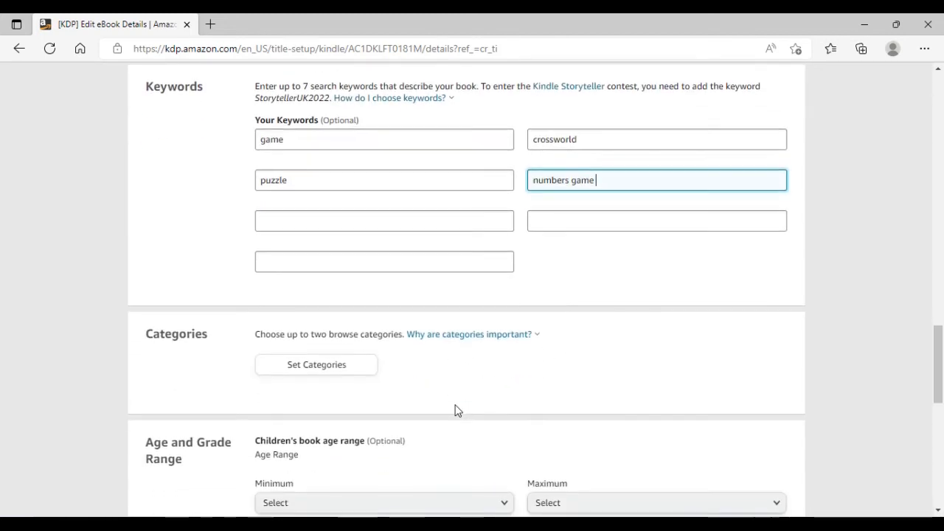
Choose Non-Classifiable in the categories chooser and save it.
scroll(455, 411, down, 1)
click(317, 290)
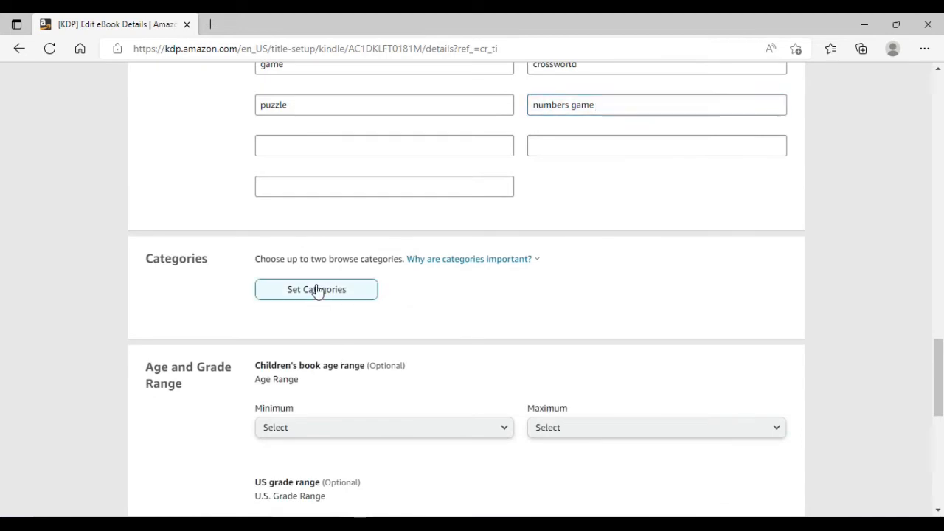
click(300, 307)
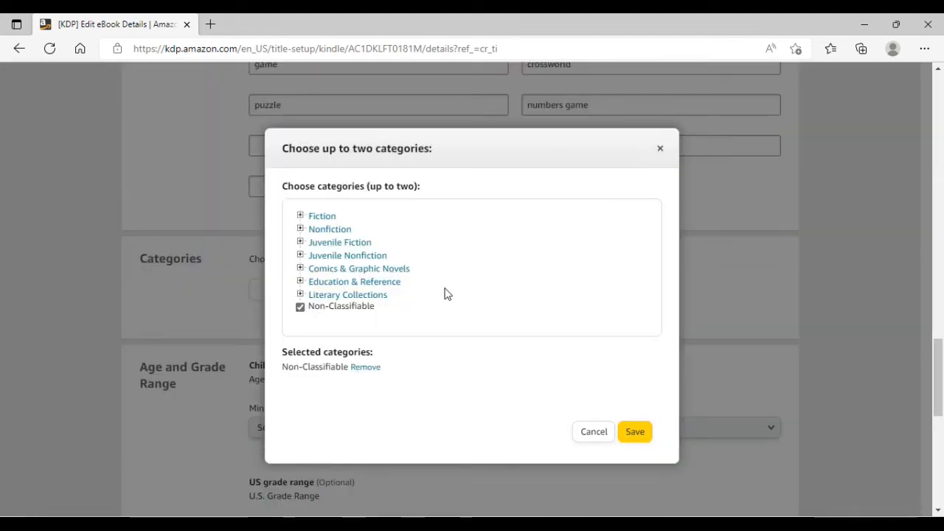
click(635, 432)
scroll(503, 396, down, 2)
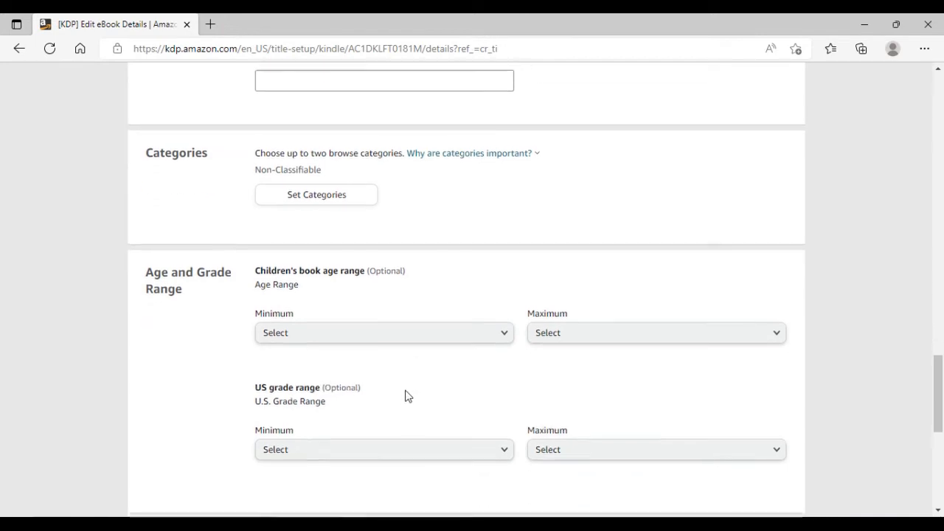
scroll(325, 317, down, 1)
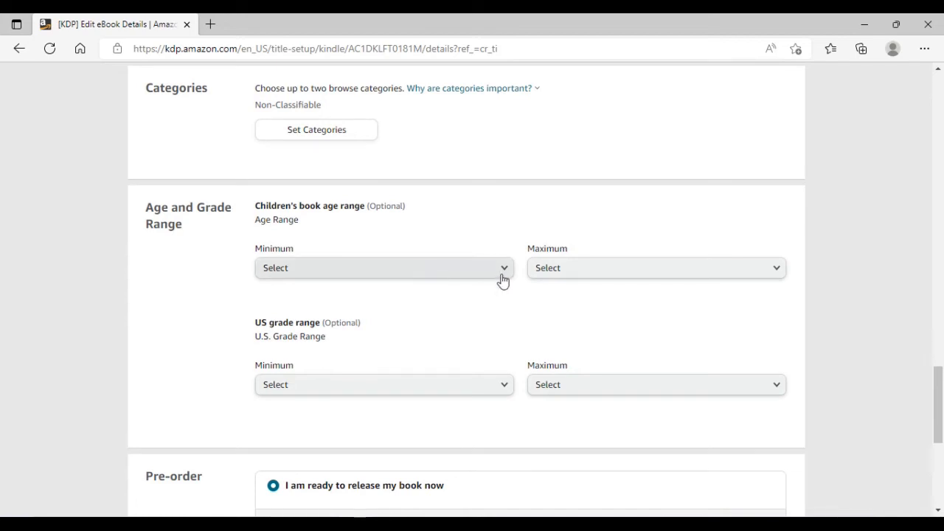
Pick 18+ as the minimum children's age under Age and Grade Range.
scroll(502, 280, up, 2)
scroll(502, 280, down, 2)
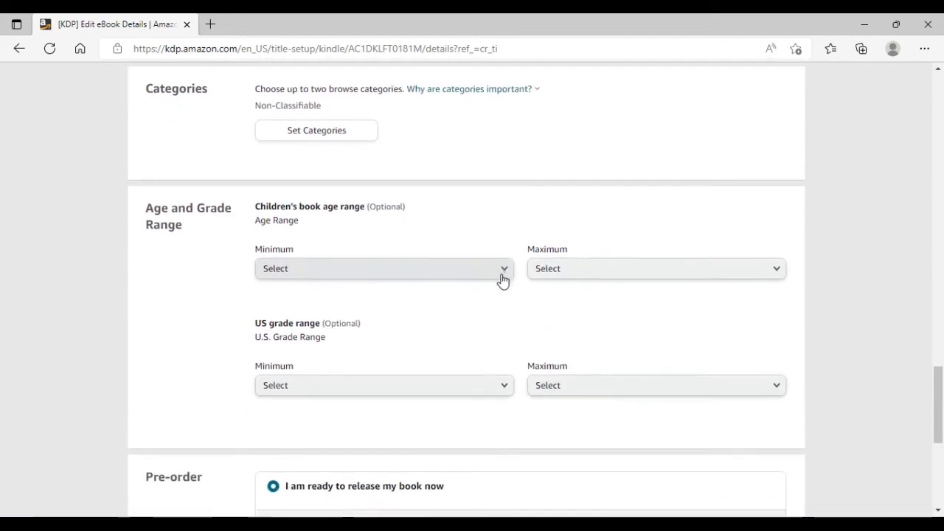
click(502, 278)
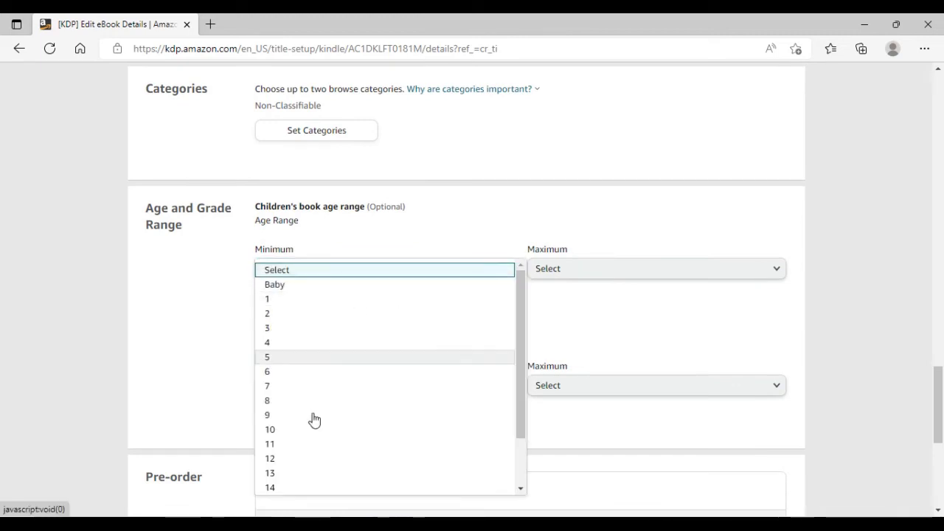
scroll(310, 442, down, 2)
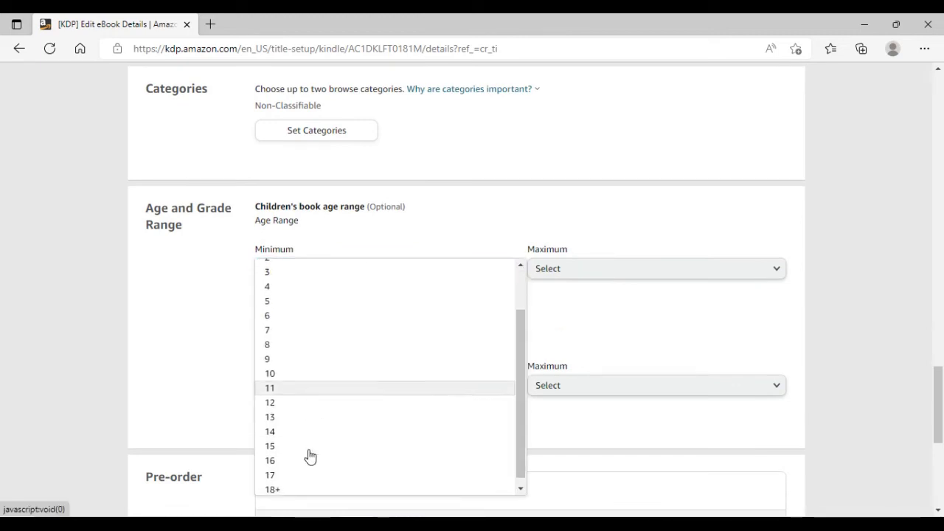
click(284, 483)
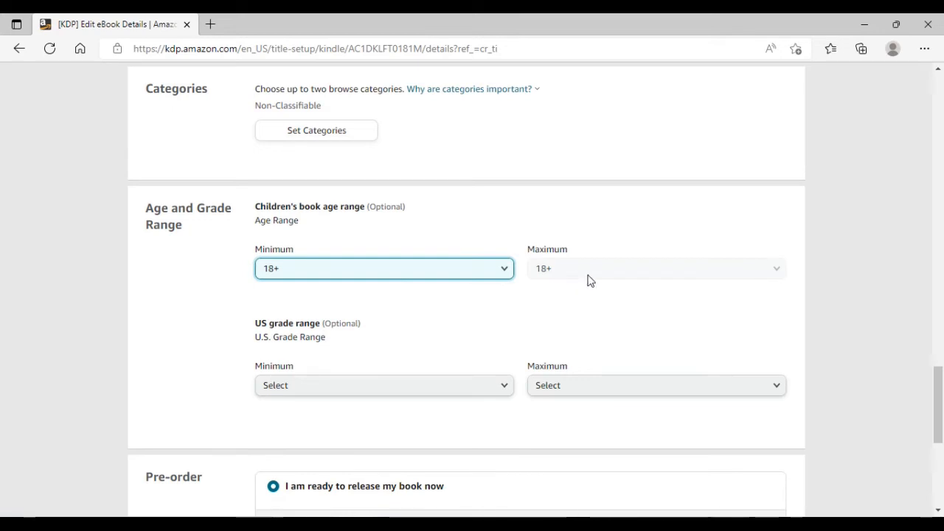
scroll(359, 391, down, 1)
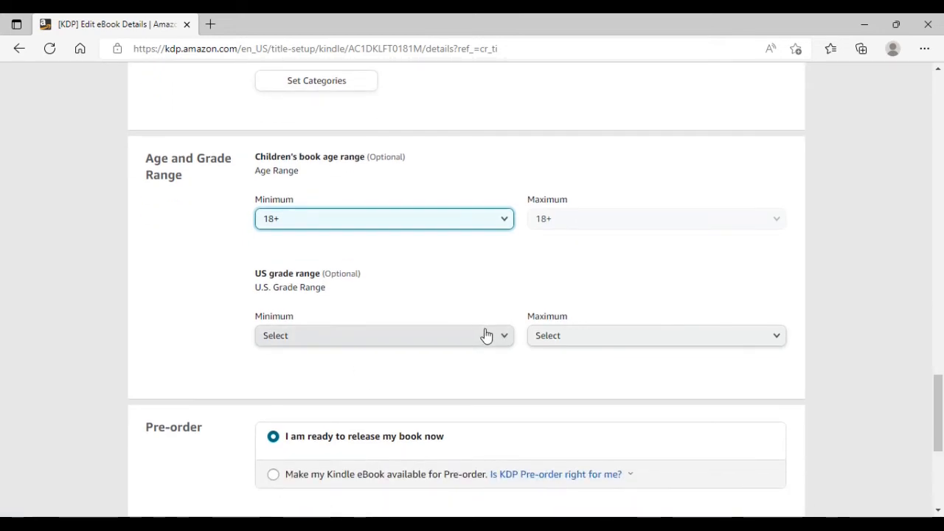
scroll(485, 335, down, 3)
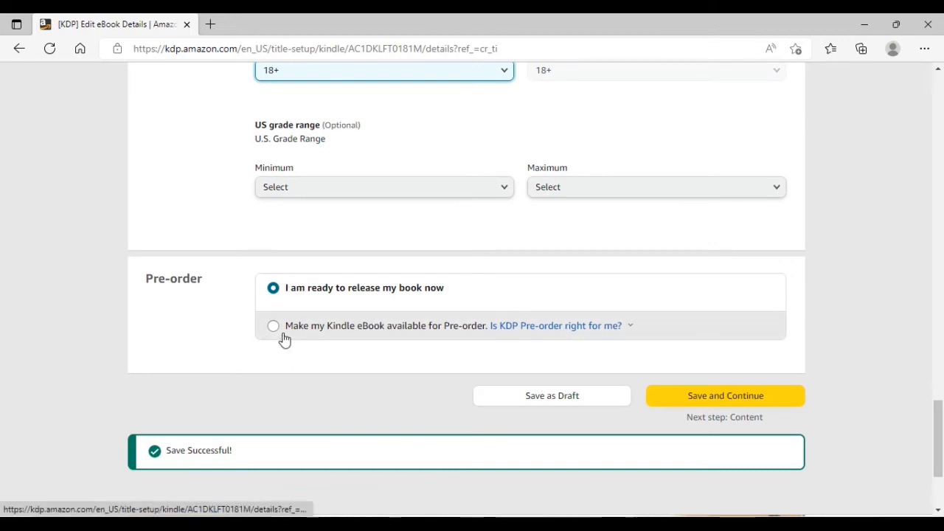
scroll(491, 310, down, 2)
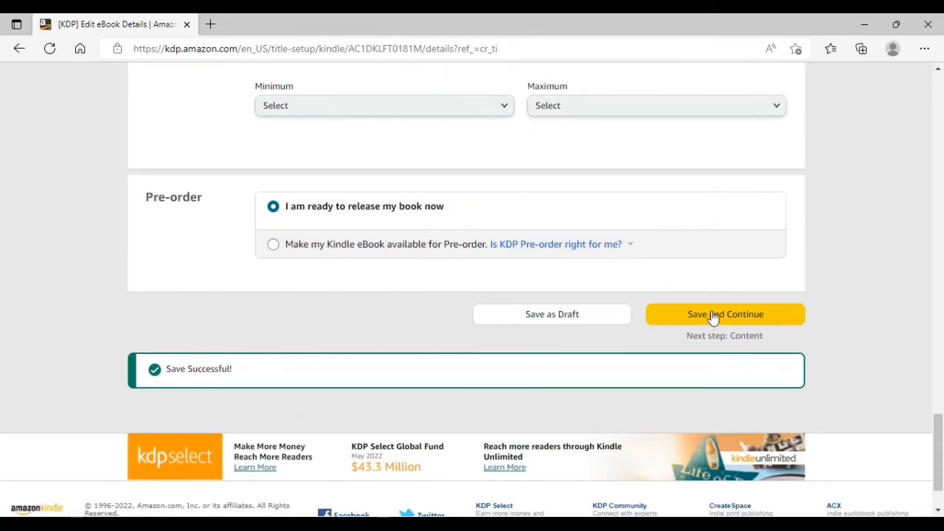
Save the eBook details and set Digital Rights Management to Yes on the Content page.
click(712, 314)
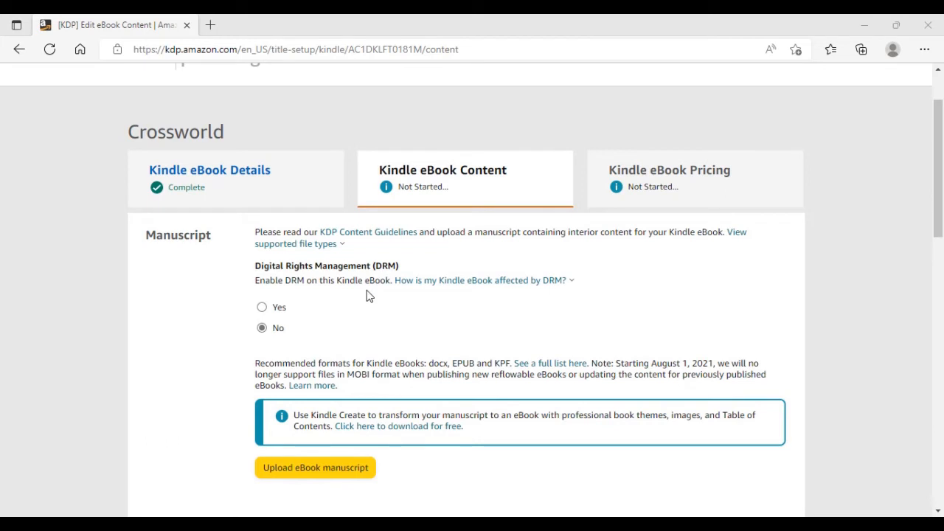
click(270, 313)
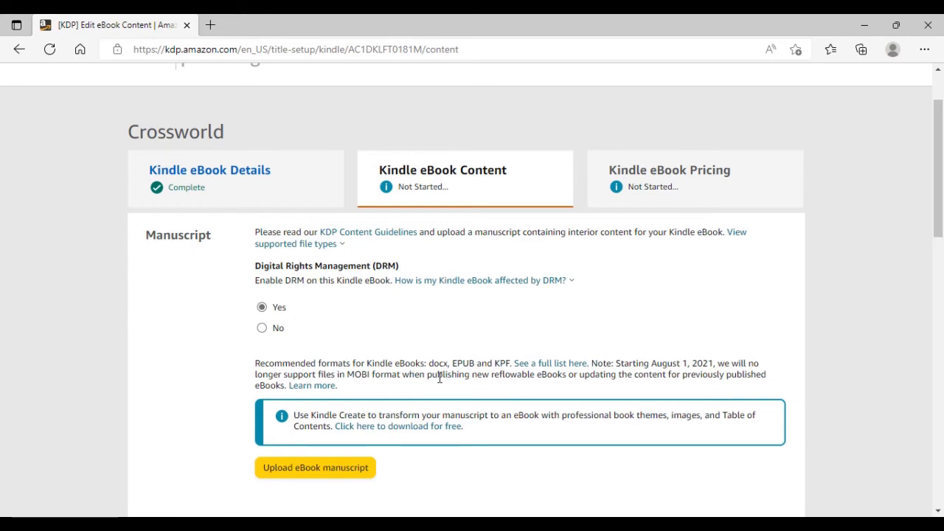
scroll(439, 378, down, 3)
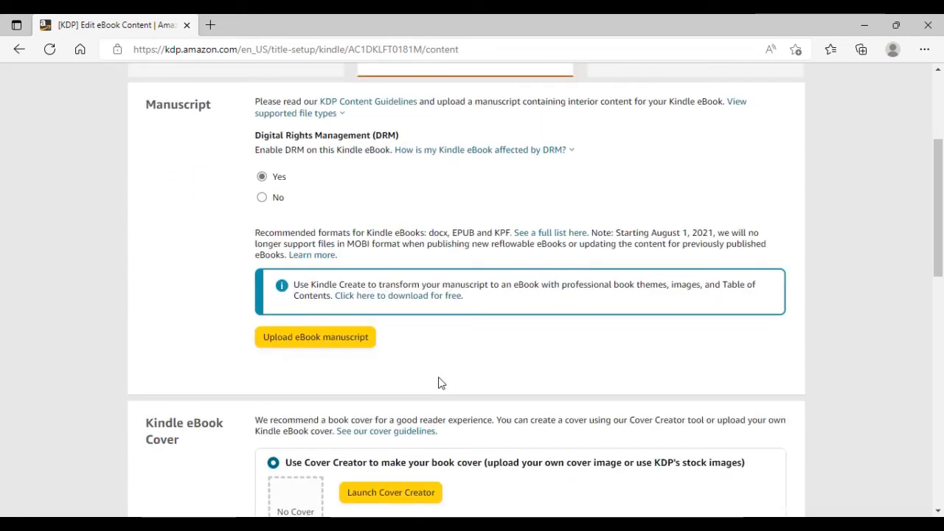
scroll(440, 383, down, 1)
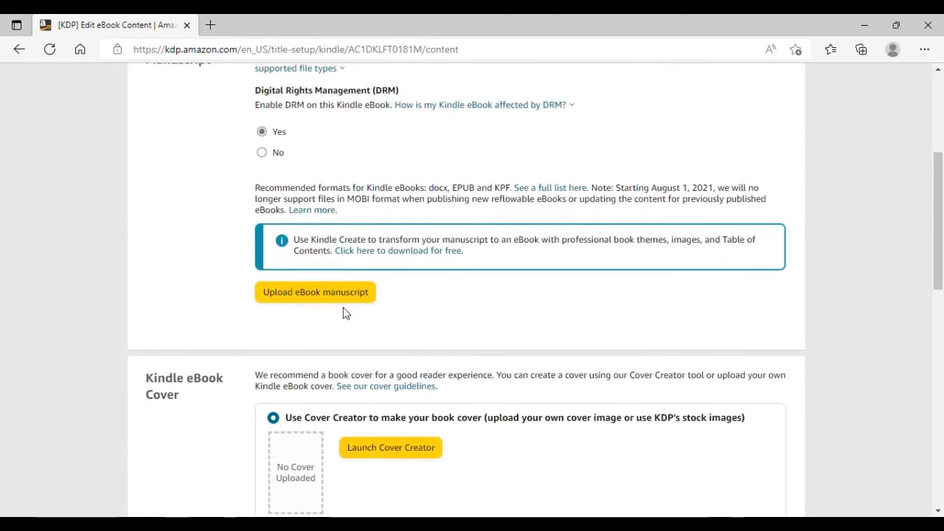
scroll(343, 308, down, 1)
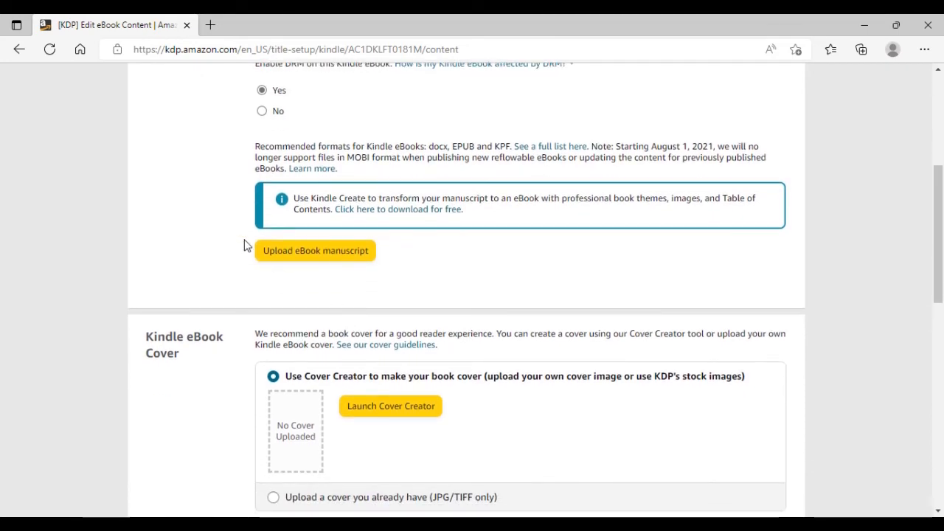
ctrl+scroll(297, 276, up, 4)
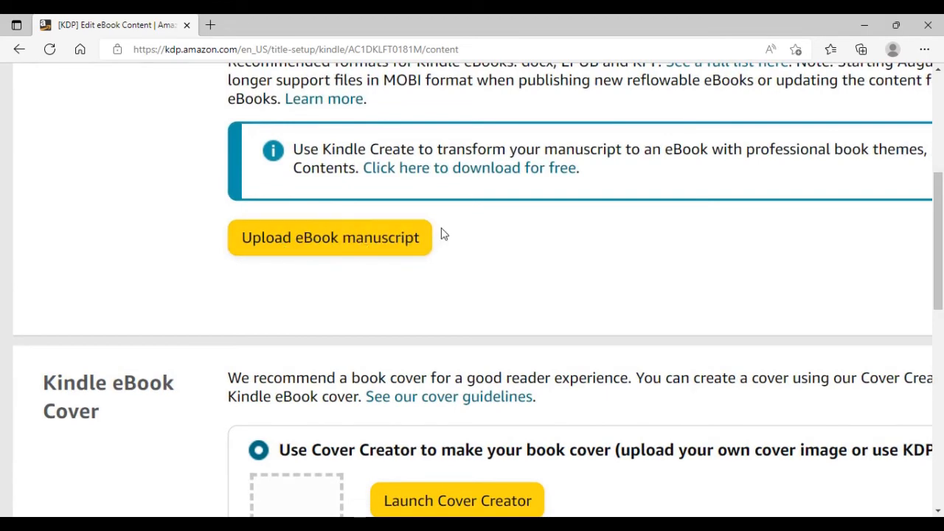
ctrl+scroll(383, 261, down, 4)
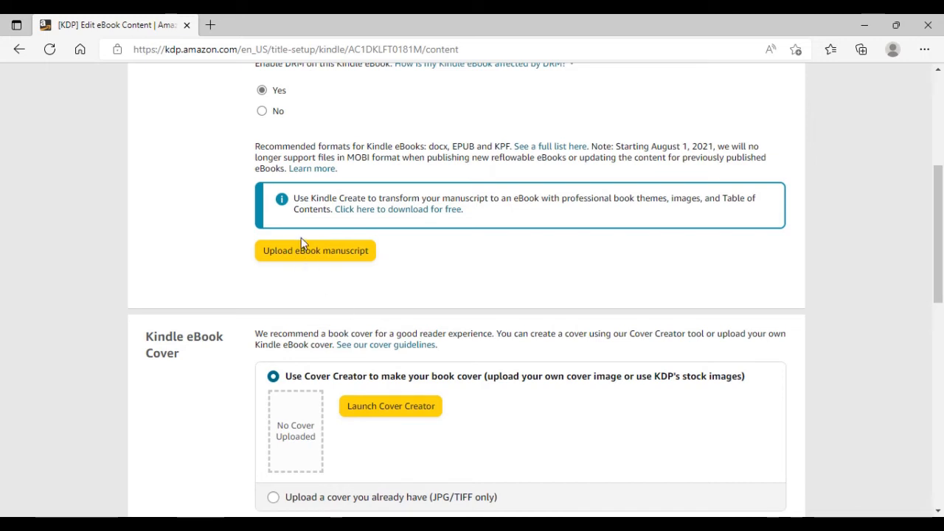
Upload Crossword 89.pdf from Downloads as the manuscript and continue with the PDF.
click(312, 254)
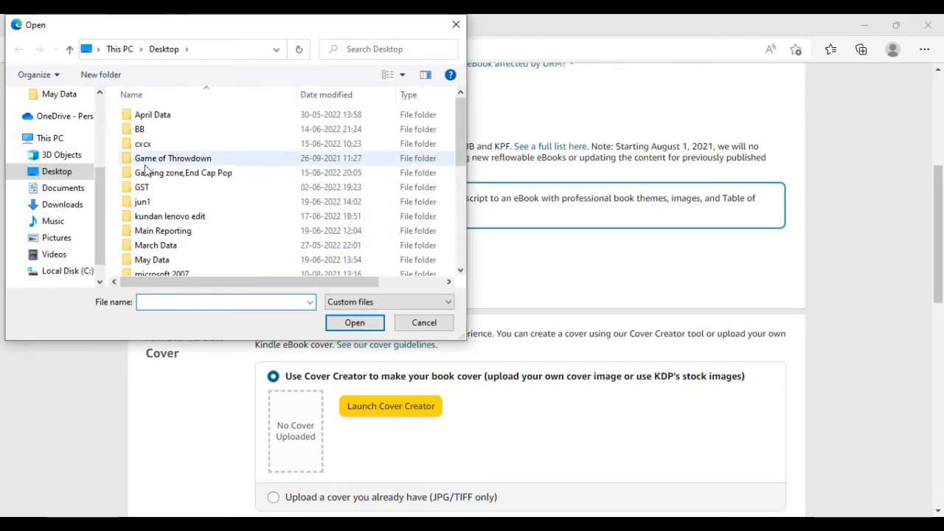
click(64, 190)
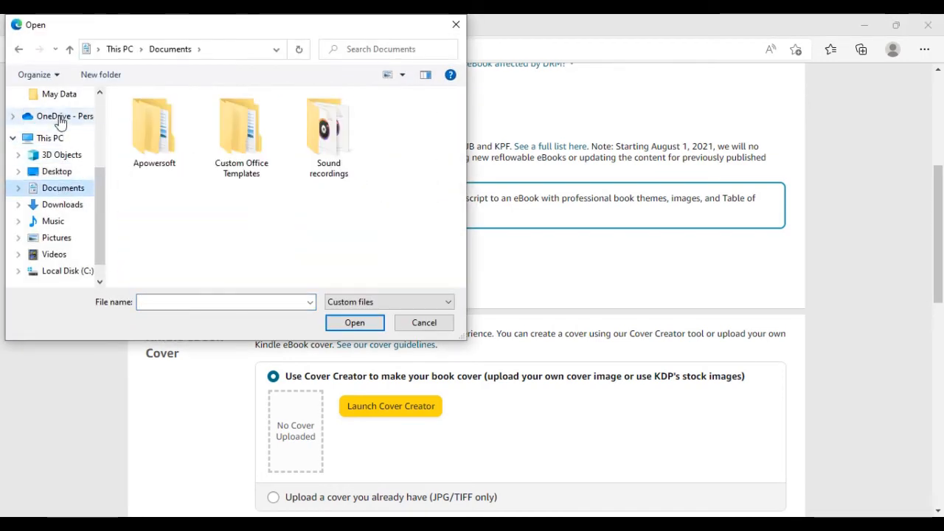
scroll(48, 206, up, 2)
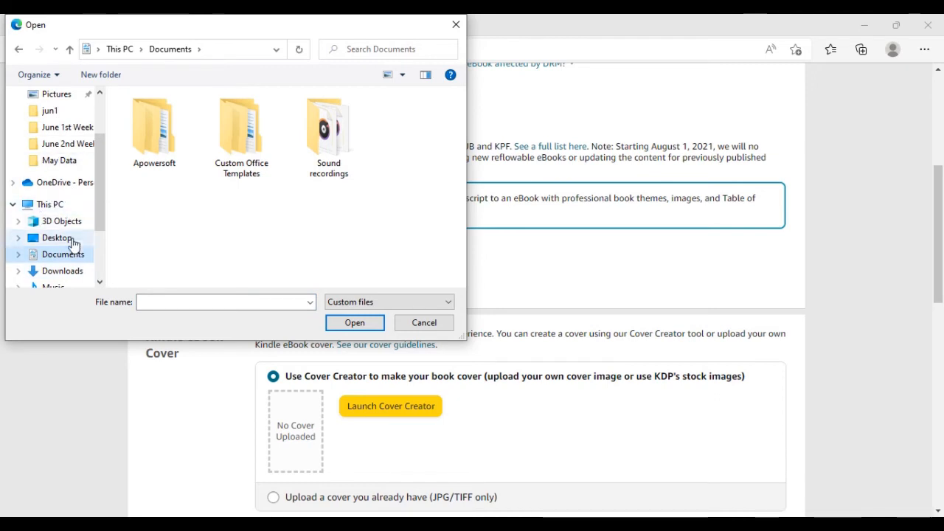
click(66, 272)
double_click(164, 131)
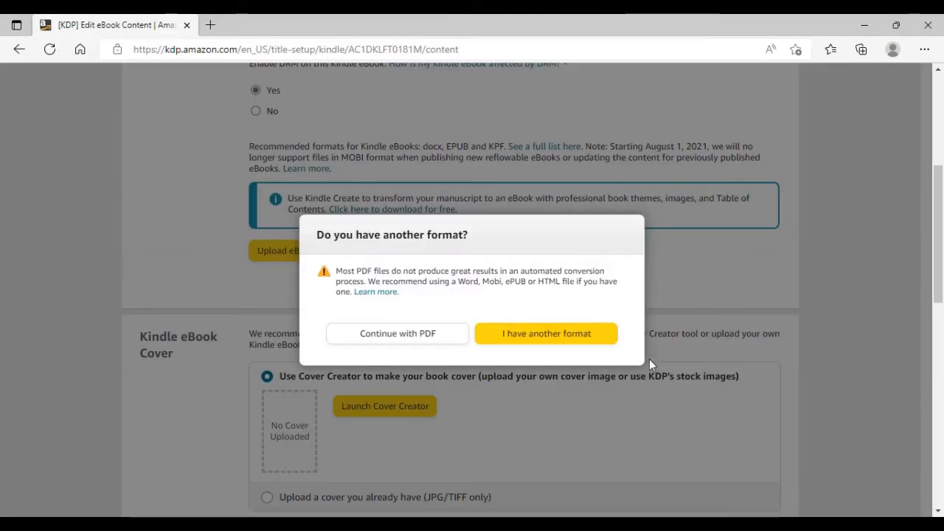
click(428, 338)
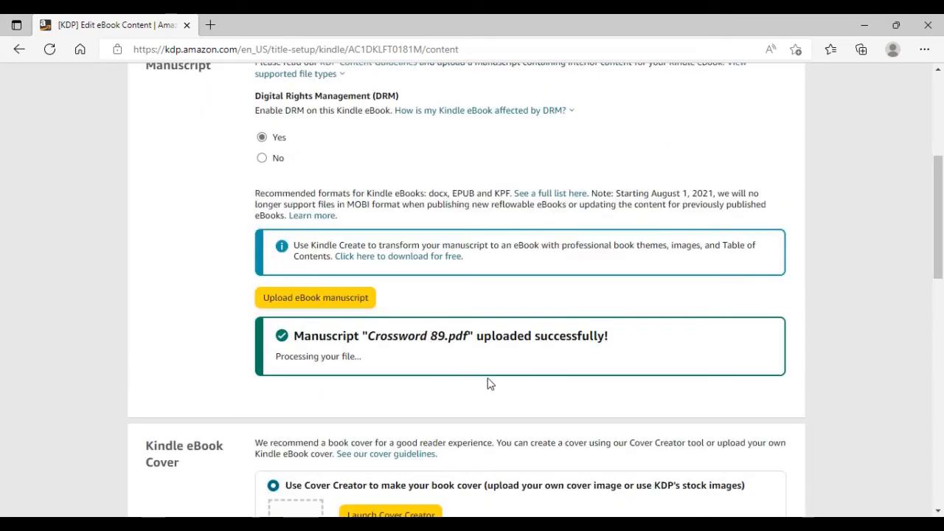
scroll(486, 384, down, 2)
scroll(444, 425, down, 1)
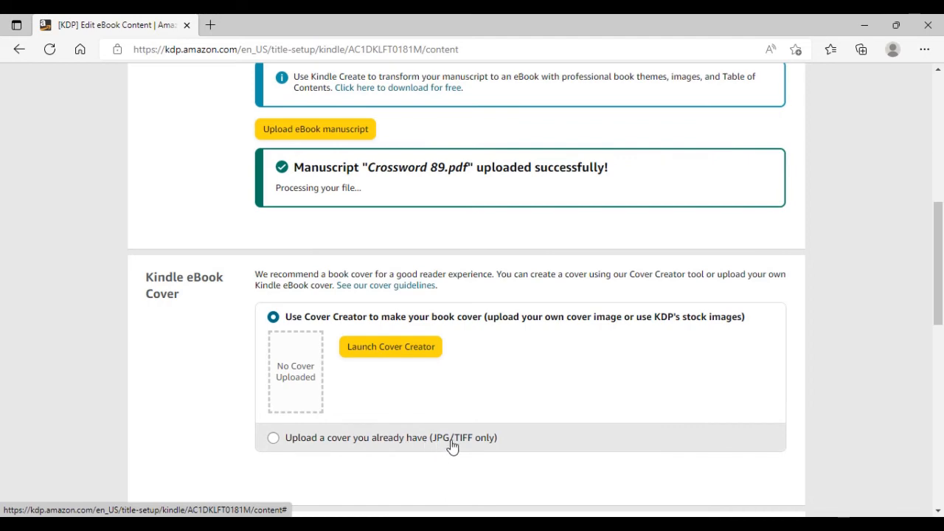
Launch Cover Creator from the Kindle eBook Cover section.
scroll(472, 447, up, 4)
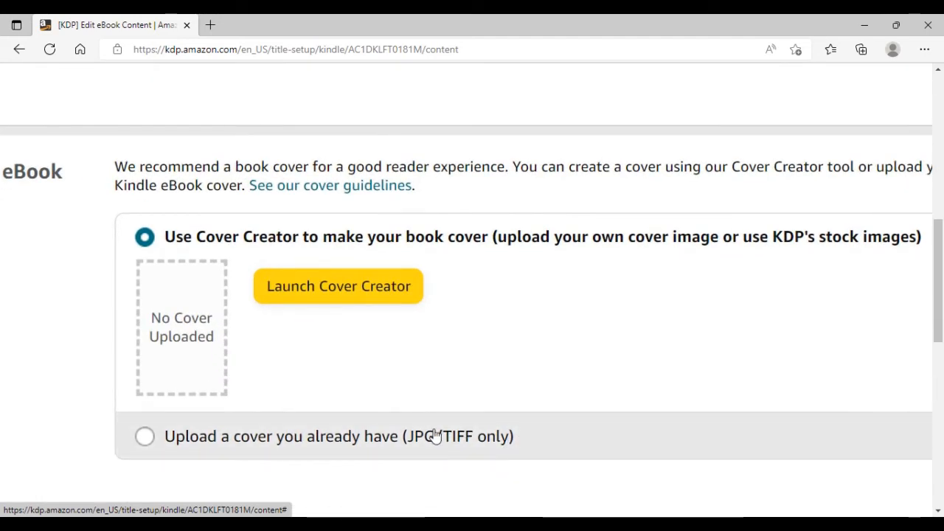
scroll(410, 385, down, 4)
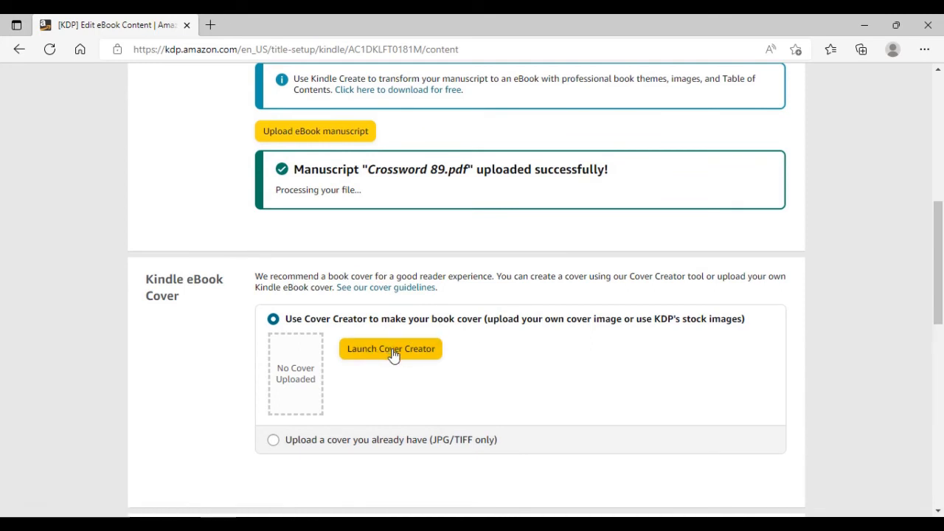
click(391, 350)
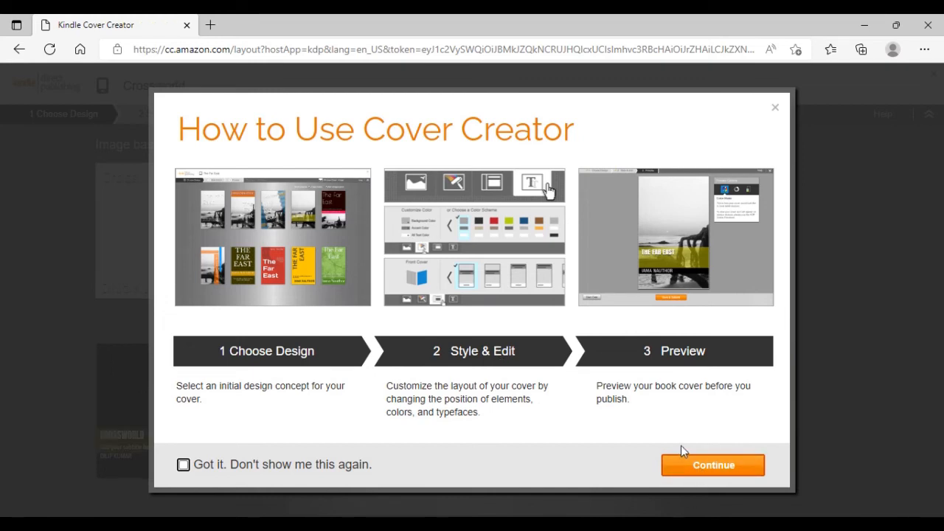
Skip the image step and choose the green non-image cover design.
click(709, 465)
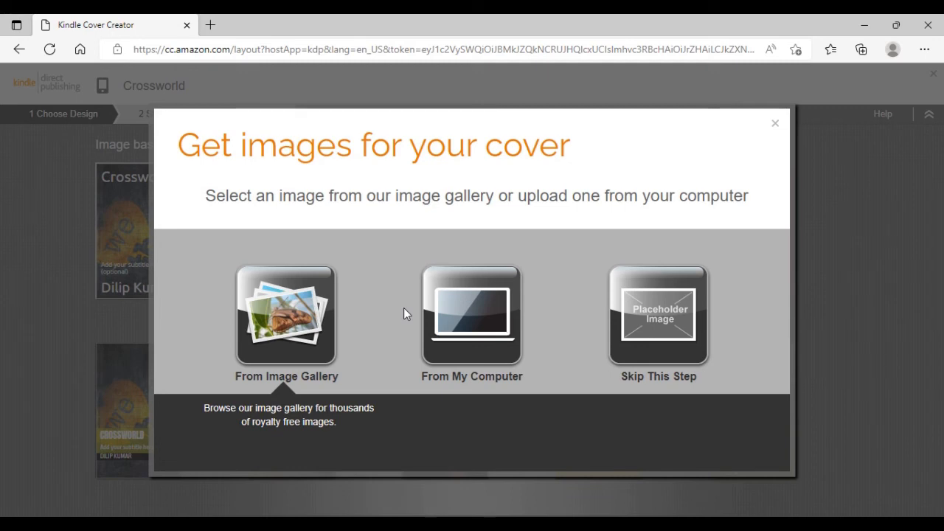
click(641, 331)
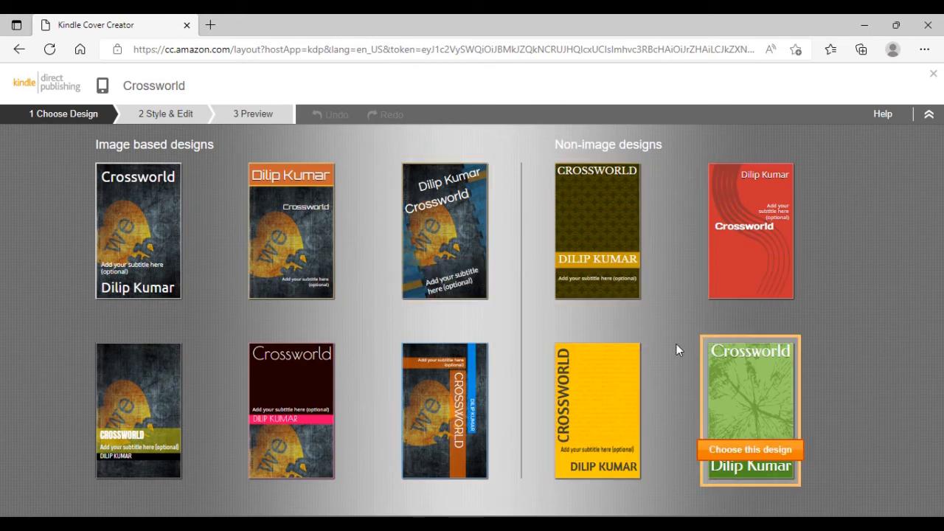
click(766, 389)
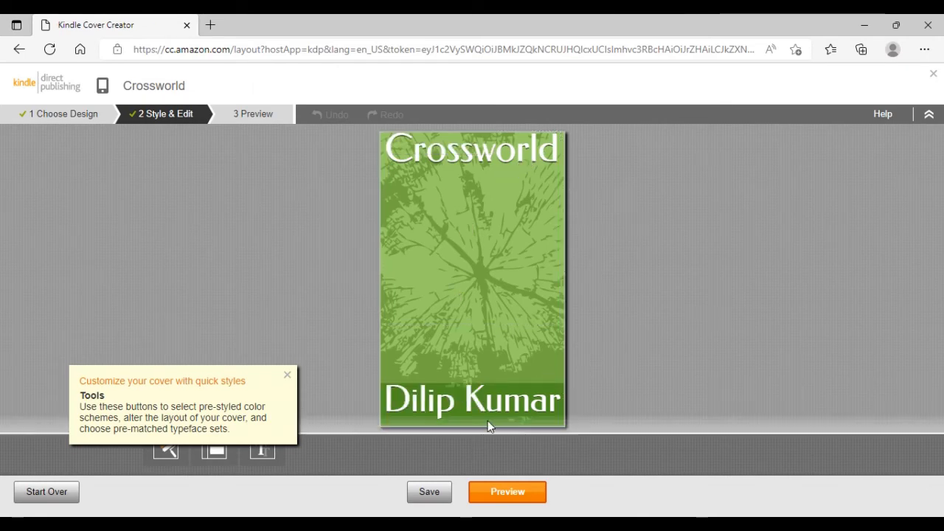
Try several cover layouts, settle on the title-at-top layout, then save and preview the cover.
click(287, 374)
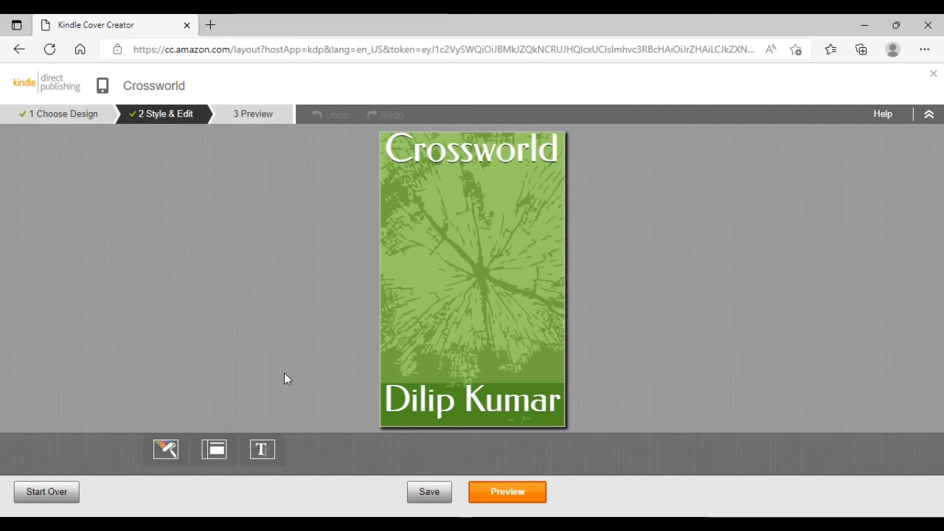
click(219, 453)
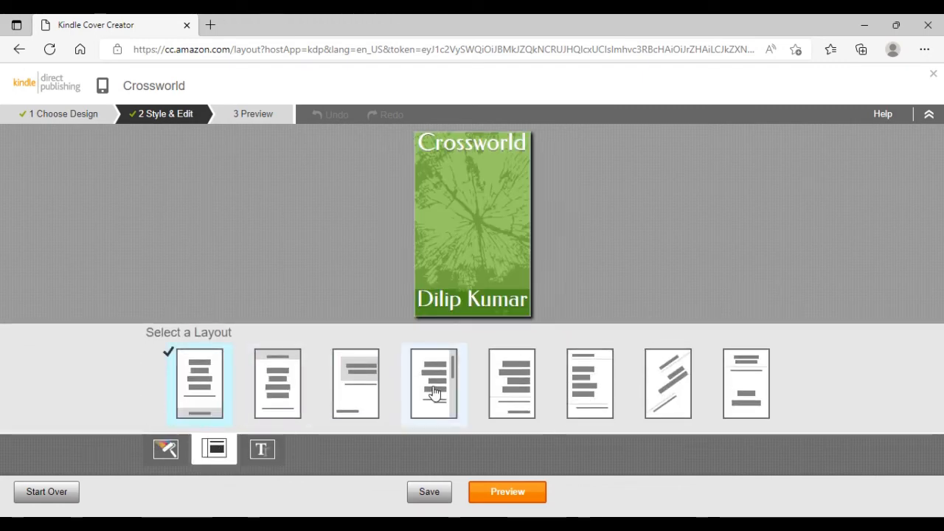
click(503, 393)
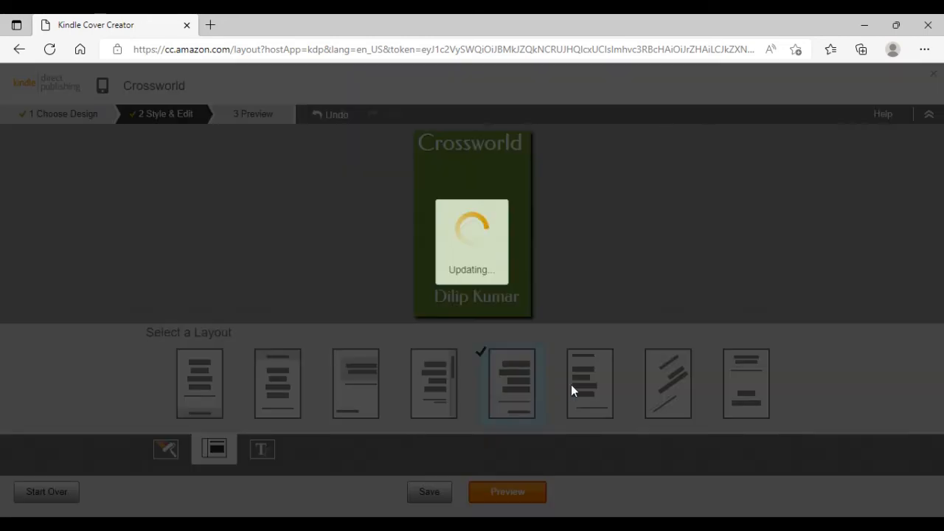
click(585, 393)
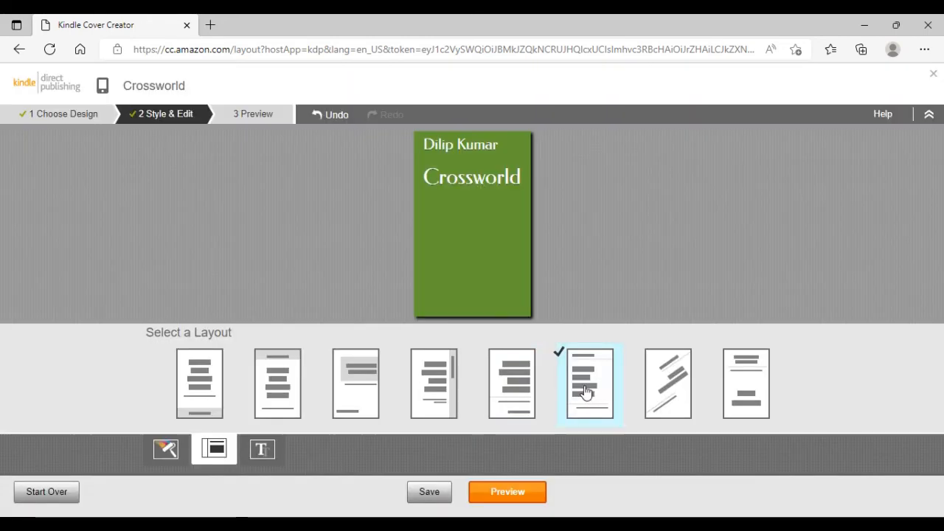
click(746, 395)
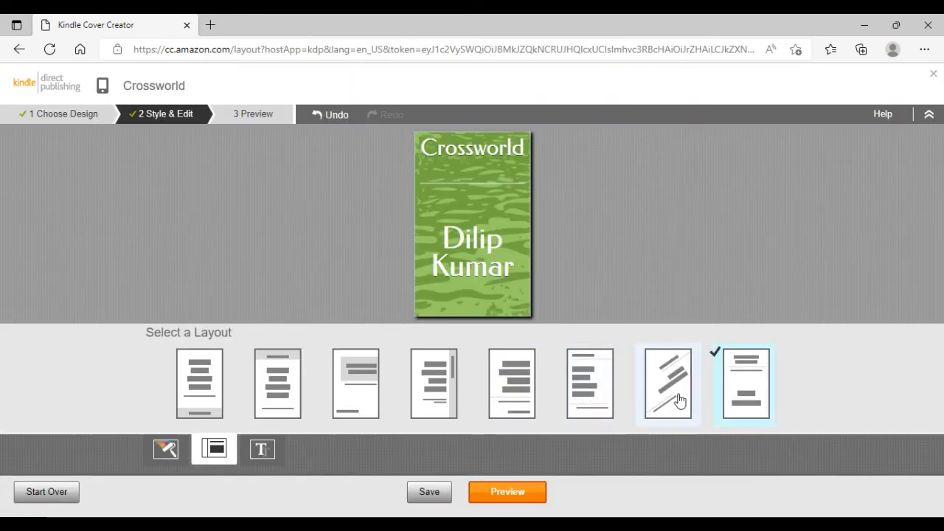
click(674, 396)
click(728, 396)
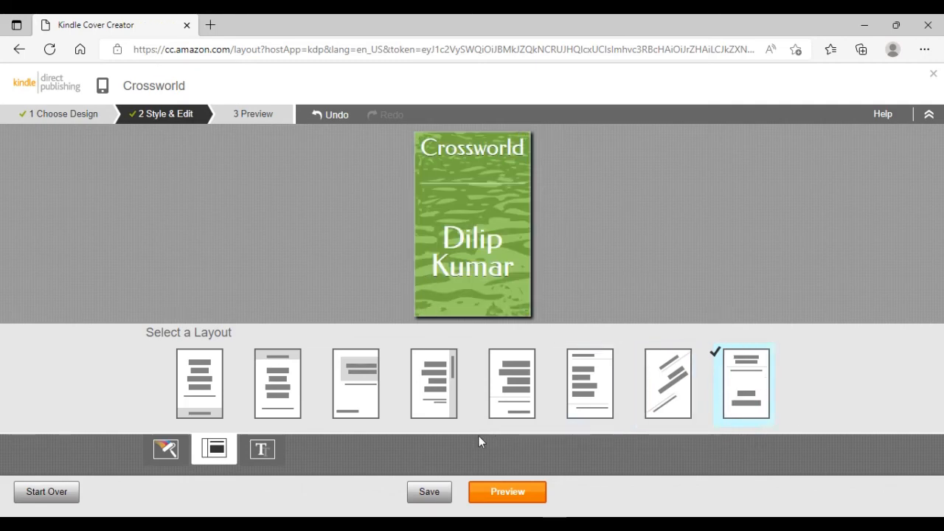
click(435, 497)
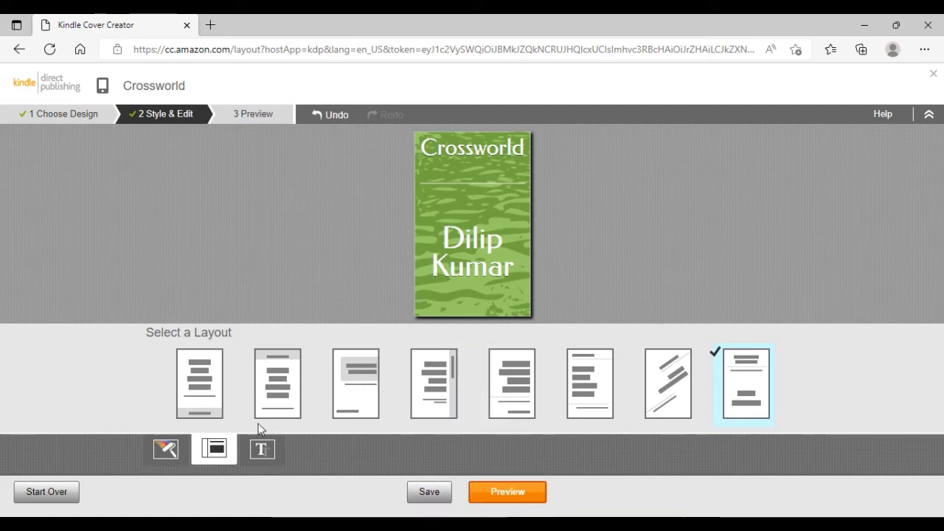
click(514, 495)
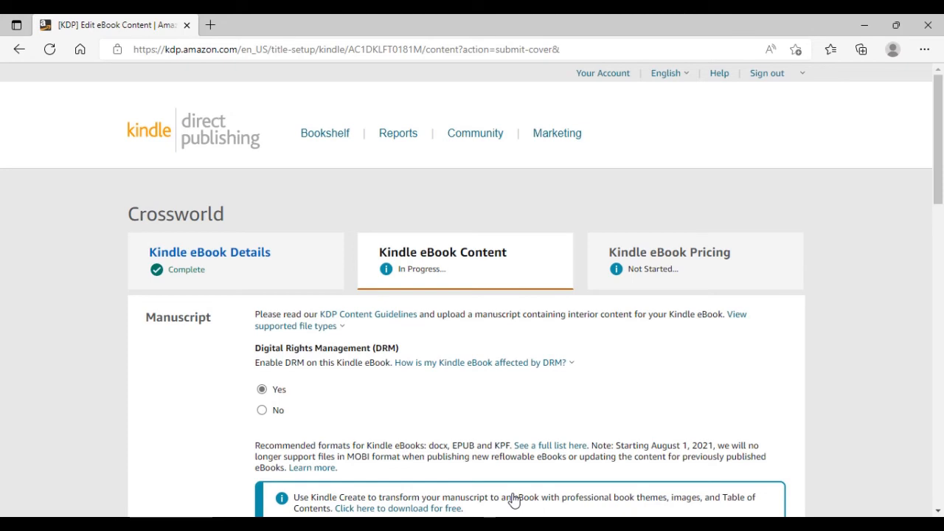
Scroll down the eBook Content page past the cover-uploaded confirmation to Save and Continue.
scroll(567, 422, down, 1)
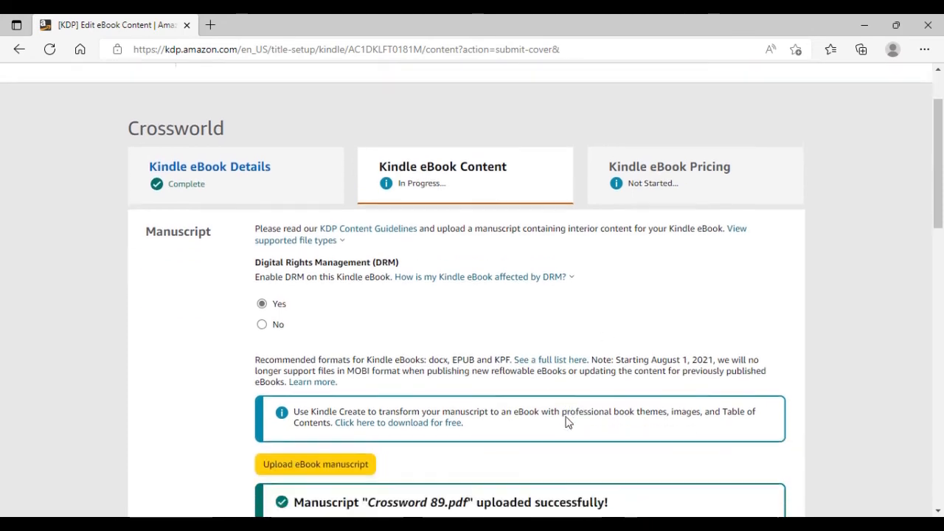
scroll(568, 422, down, 4)
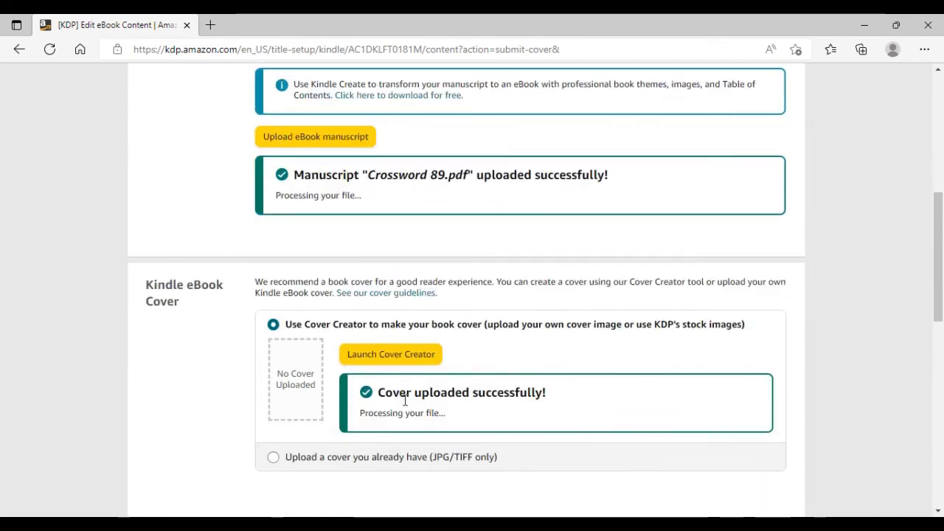
scroll(560, 415, down, 2)
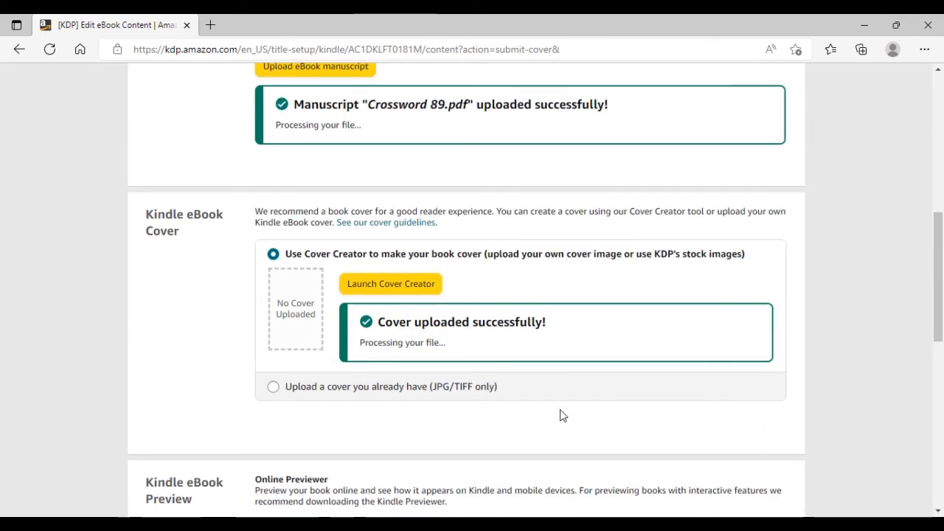
scroll(483, 346, down, 2)
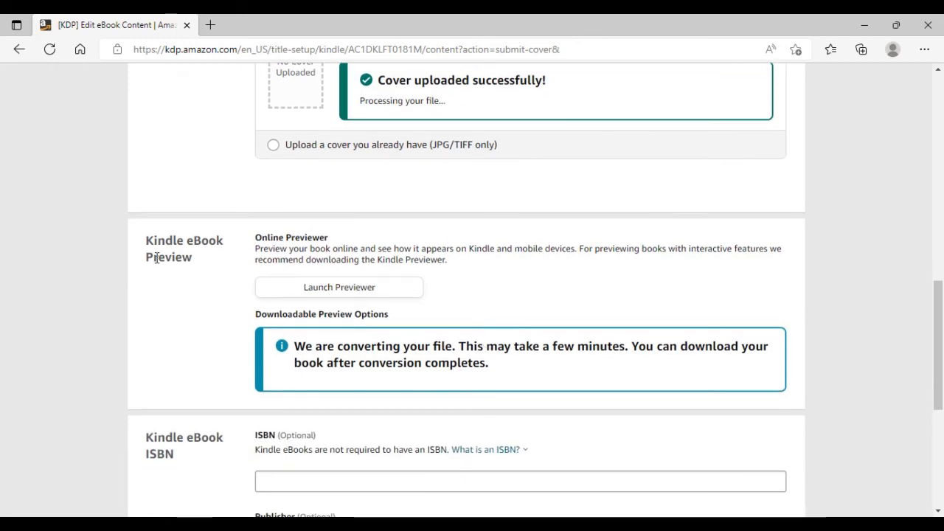
scroll(376, 310, down, 1)
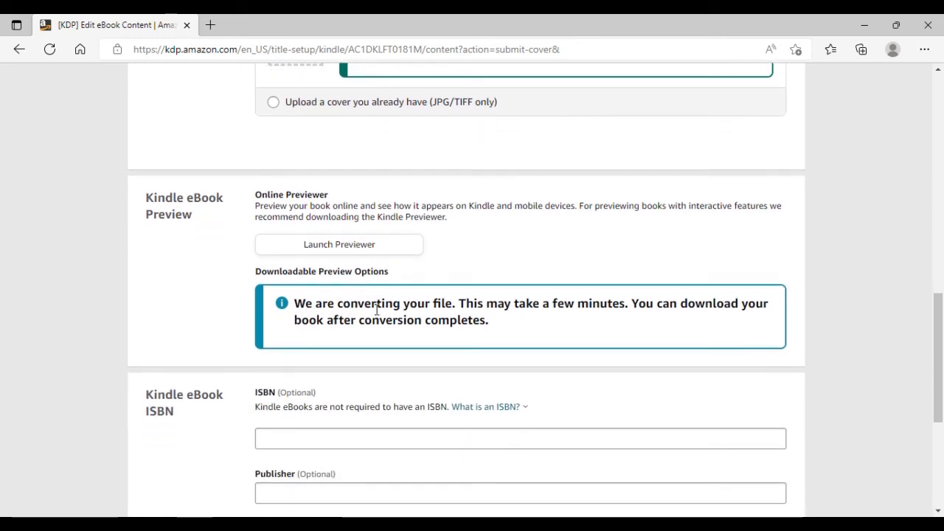
scroll(436, 274, down, 1)
scroll(437, 274, down, 2)
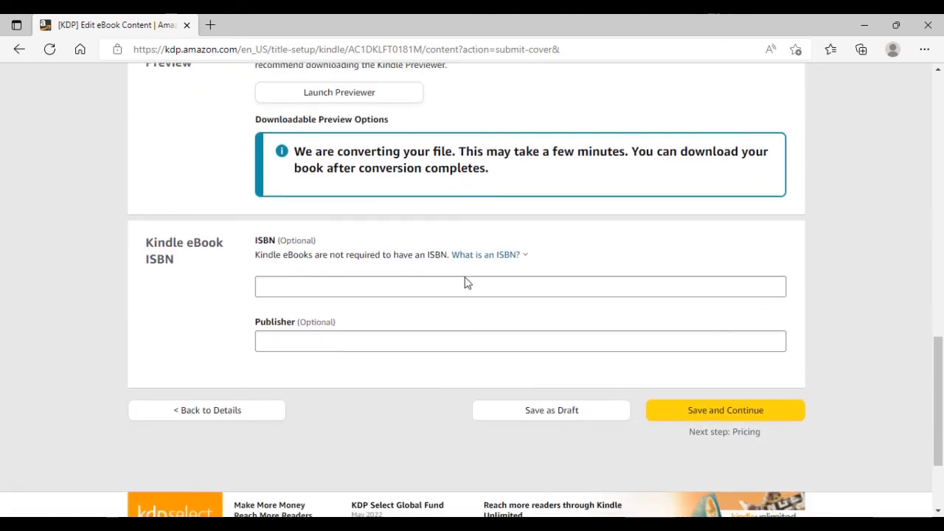
scroll(388, 327, down, 1)
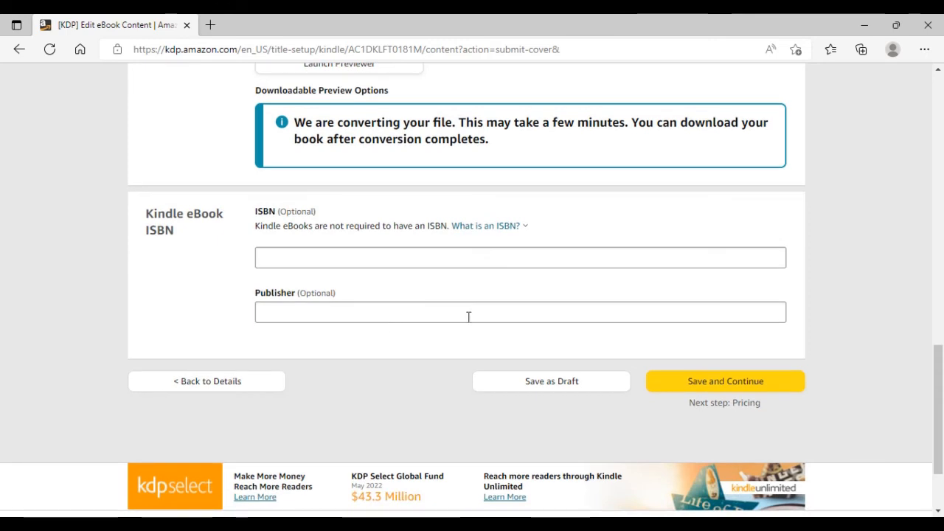
Save the eBook content and continue to the Pricing page with worldwide territories.
click(700, 382)
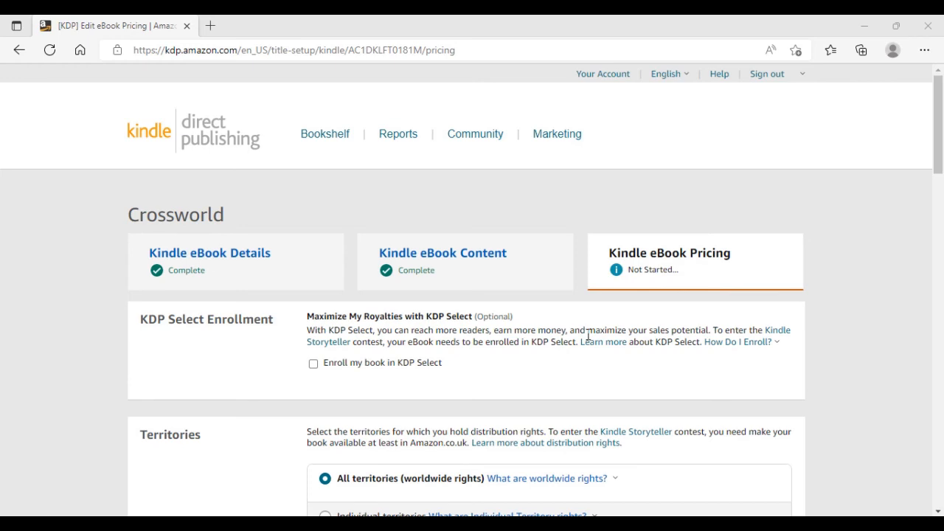
scroll(588, 334, down, 1)
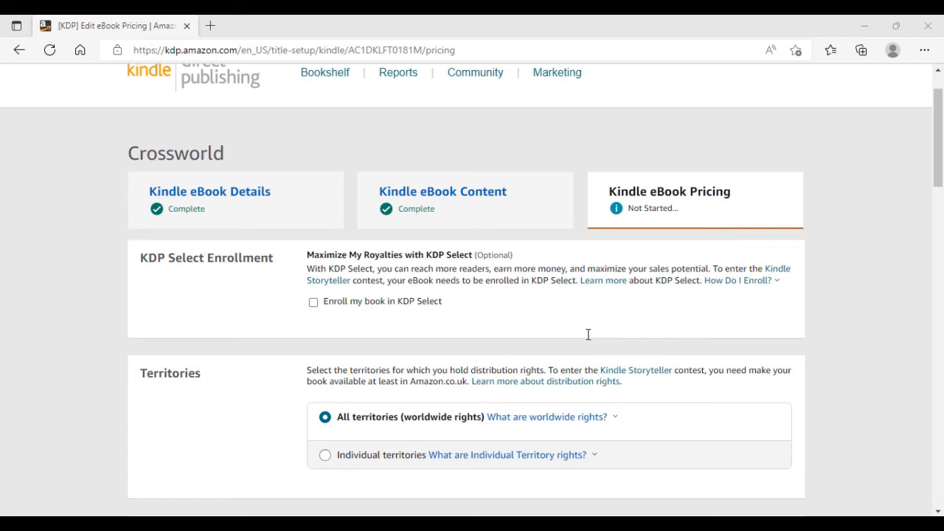
scroll(587, 334, down, 2)
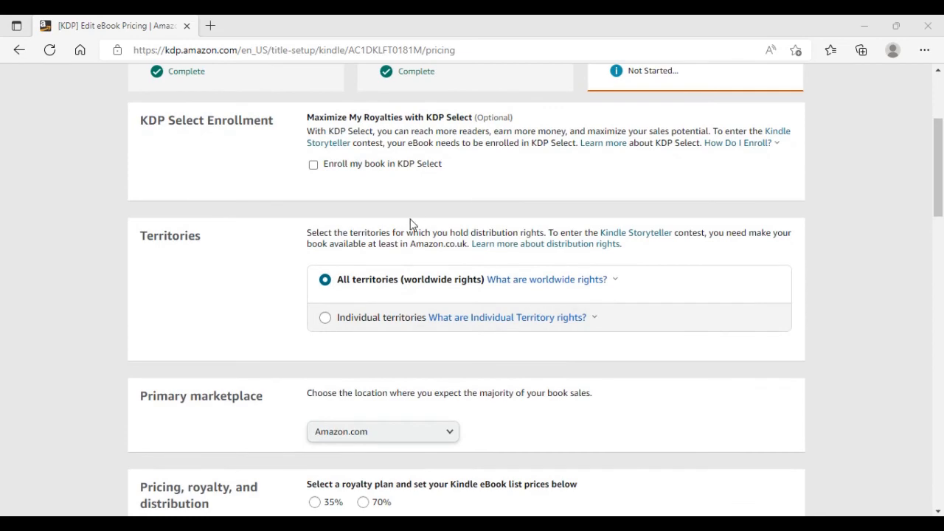
scroll(410, 223, up, 1)
scroll(411, 224, down, 3)
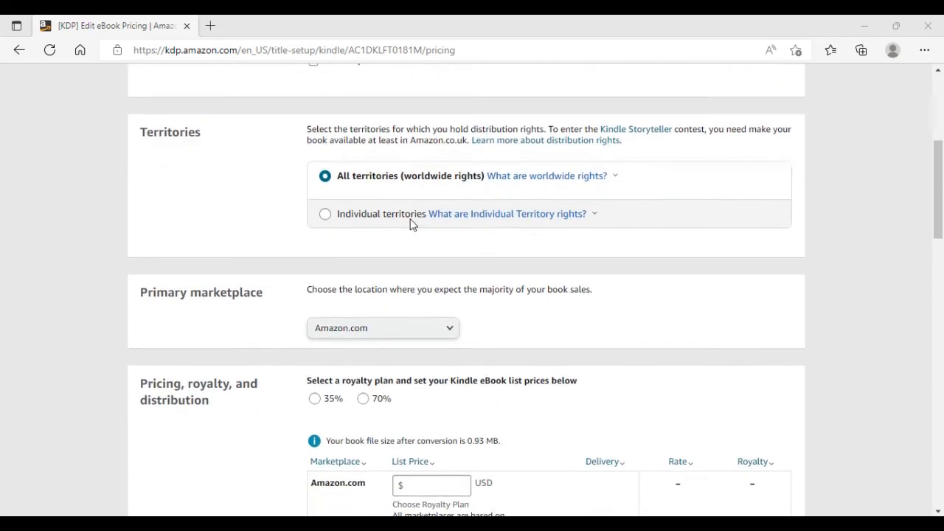
scroll(410, 223, down, 1)
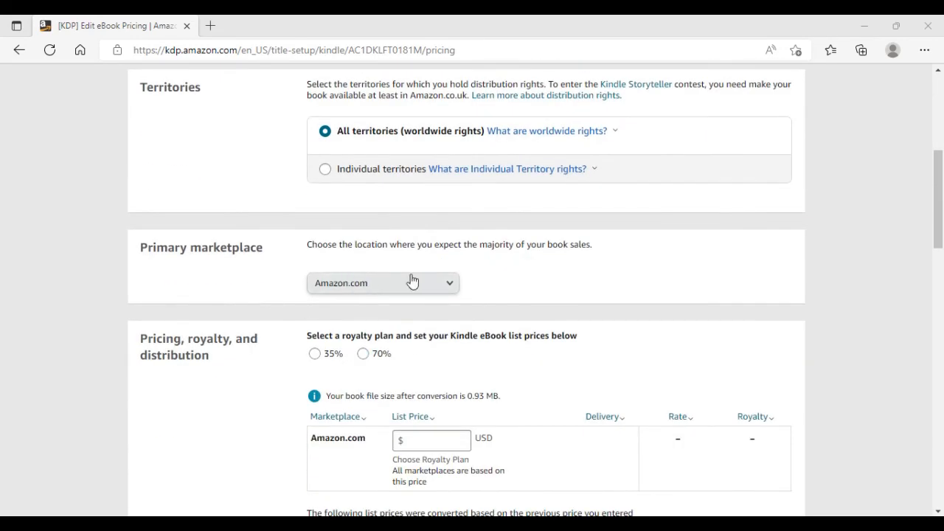
scroll(474, 319, down, 1)
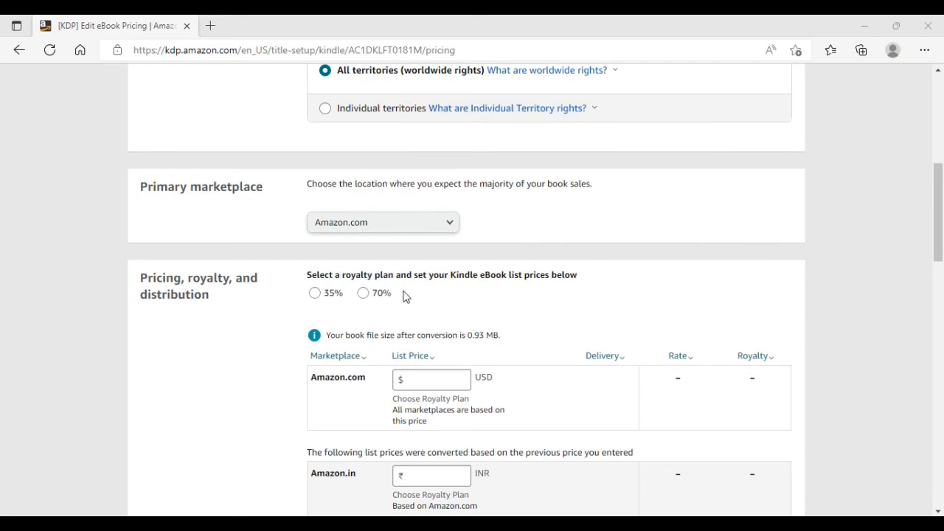
Select Amazon.com as the primary marketplace.
click(445, 226)
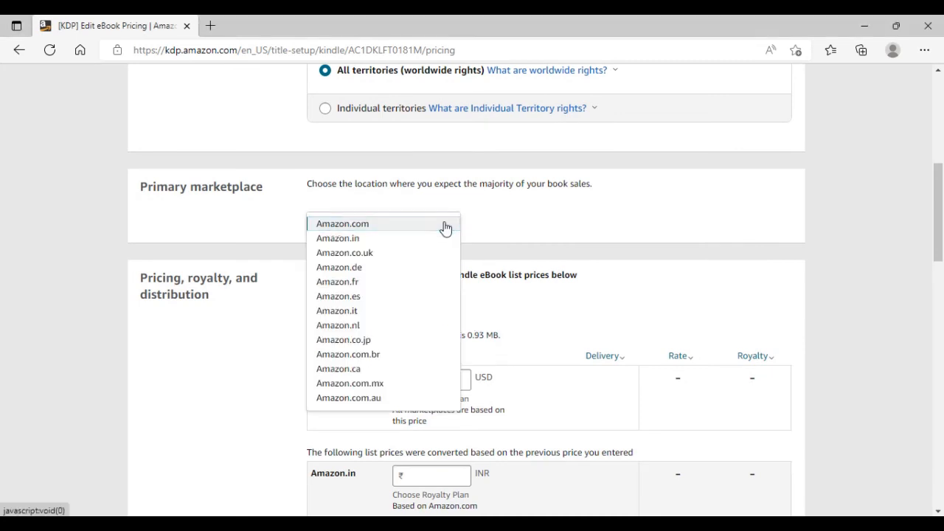
click(446, 225)
scroll(510, 277, down, 1)
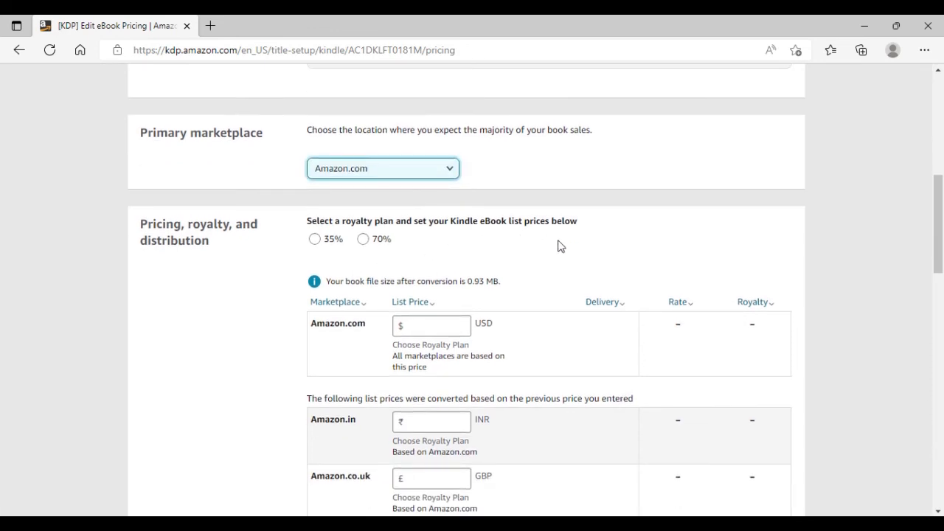
Compare the royalty plans, then choose the 35% royalty plan.
click(315, 239)
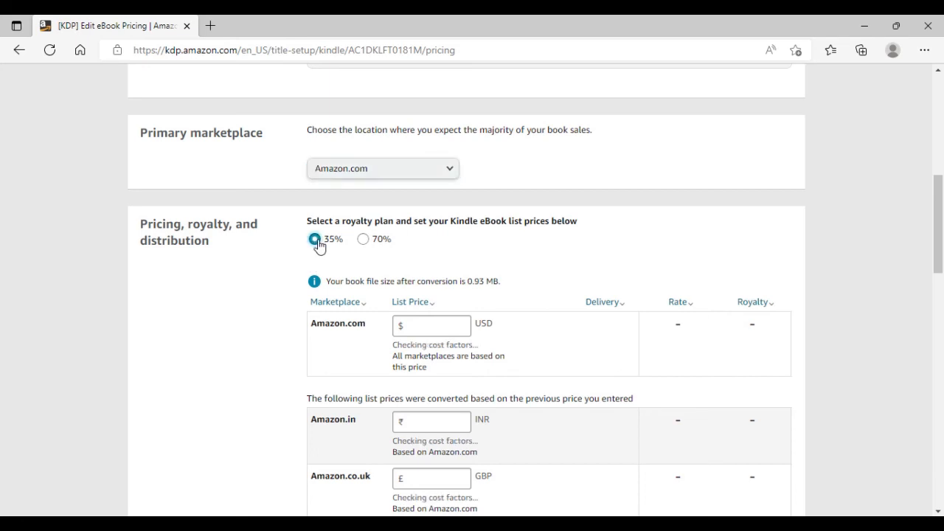
click(362, 238)
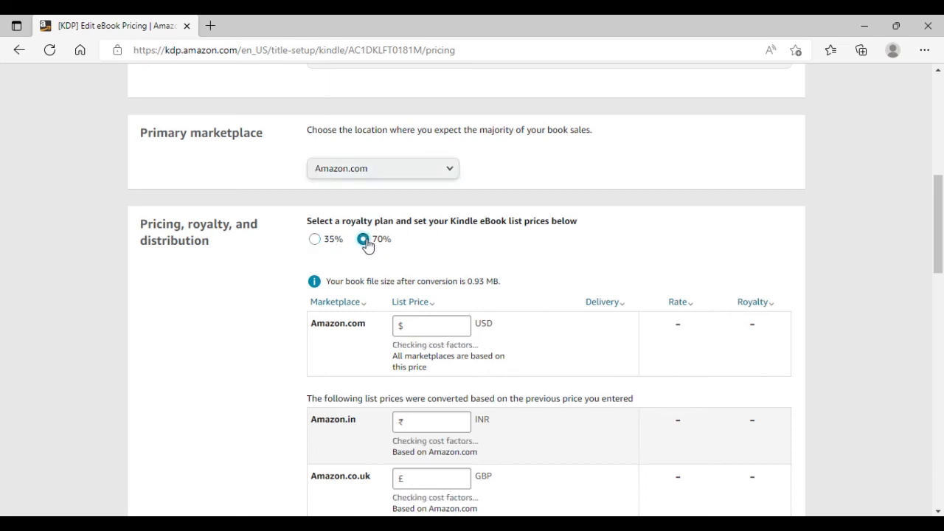
click(315, 240)
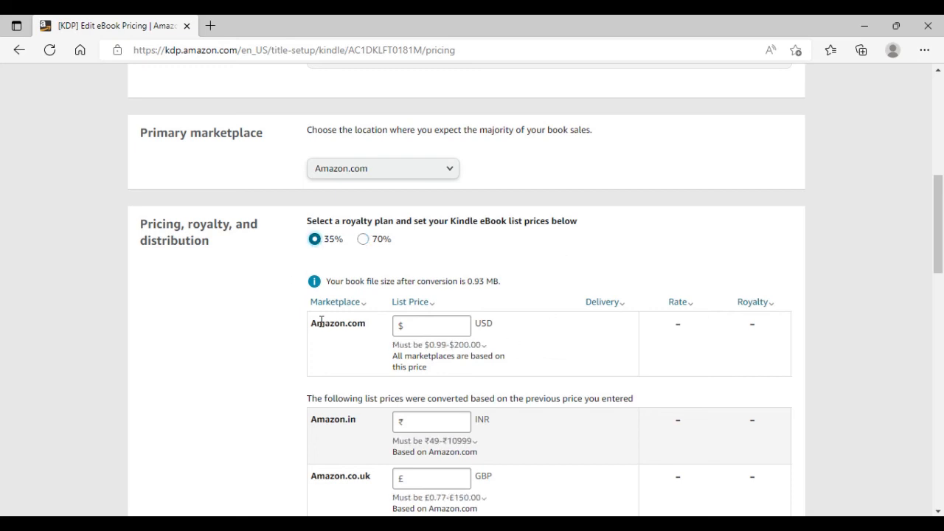
scroll(328, 322, down, 1)
Set the Amazon.com list price to $12, giving $4.20 royalty and auto-converted marketplace prices.
click(434, 278)
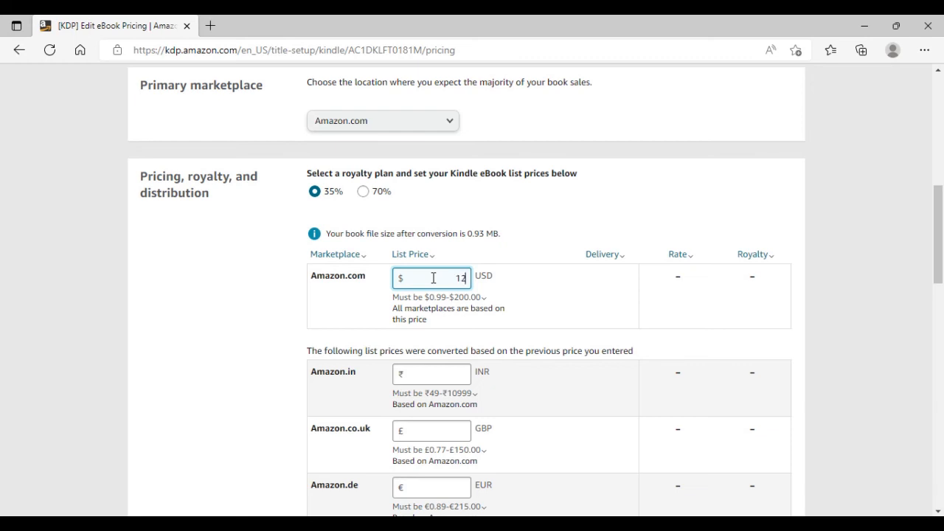
click(244, 310)
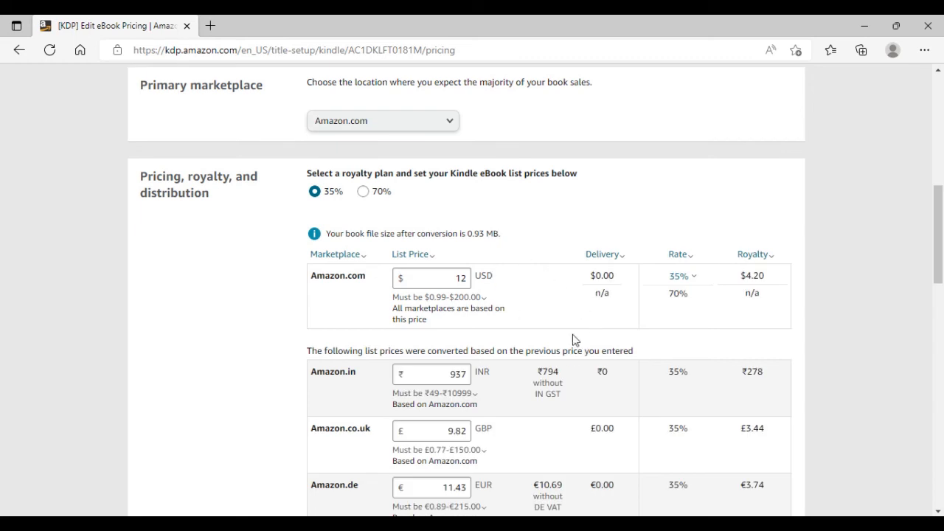
scroll(575, 339, down, 1)
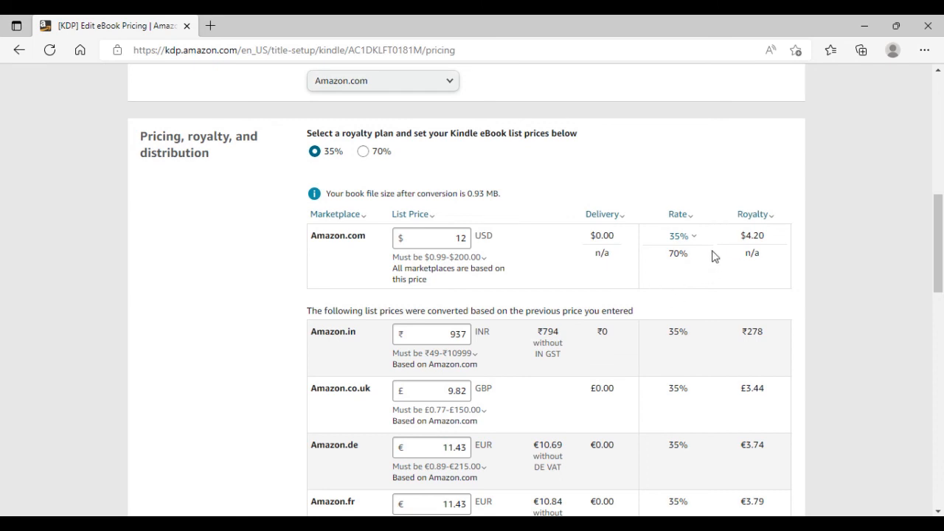
mouse_move(678, 236)
scroll(270, 415, down, 1)
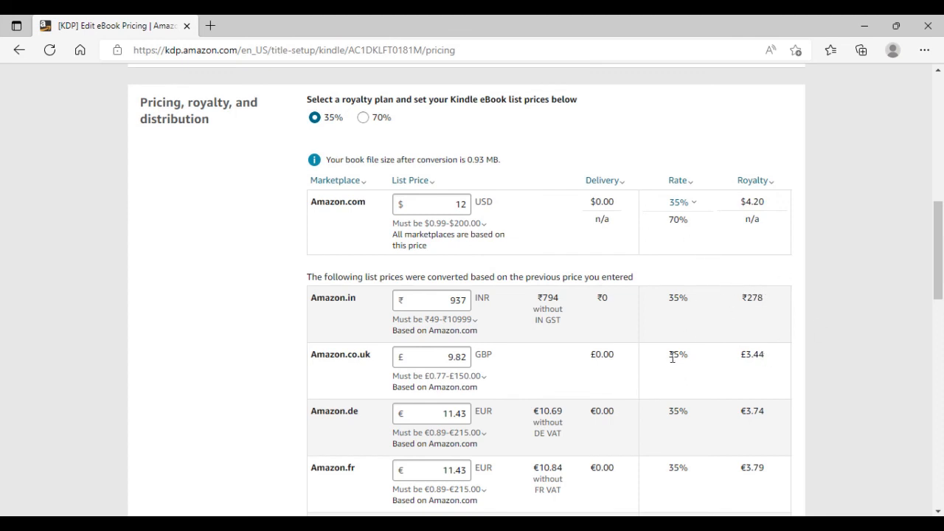
Review the converted list prices across all marketplaces.
scroll(508, 327, down, 2)
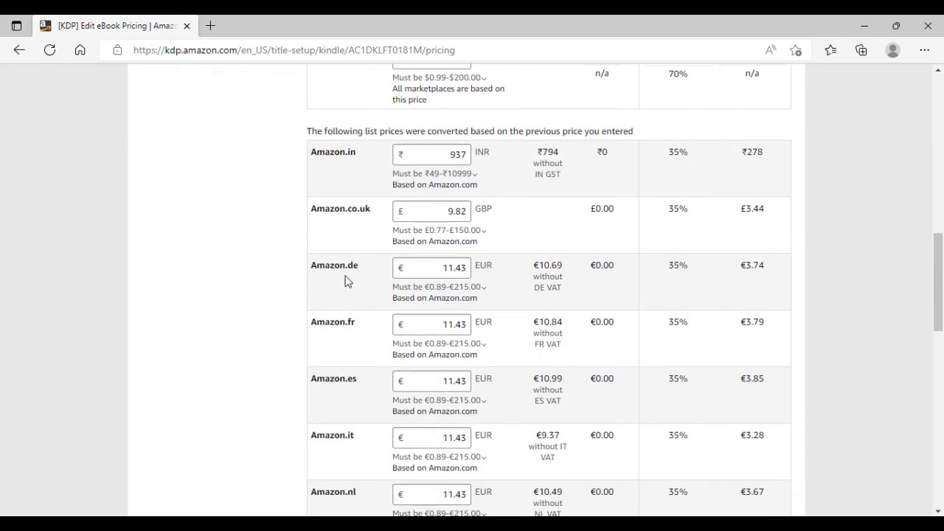
scroll(472, 336, down, 3)
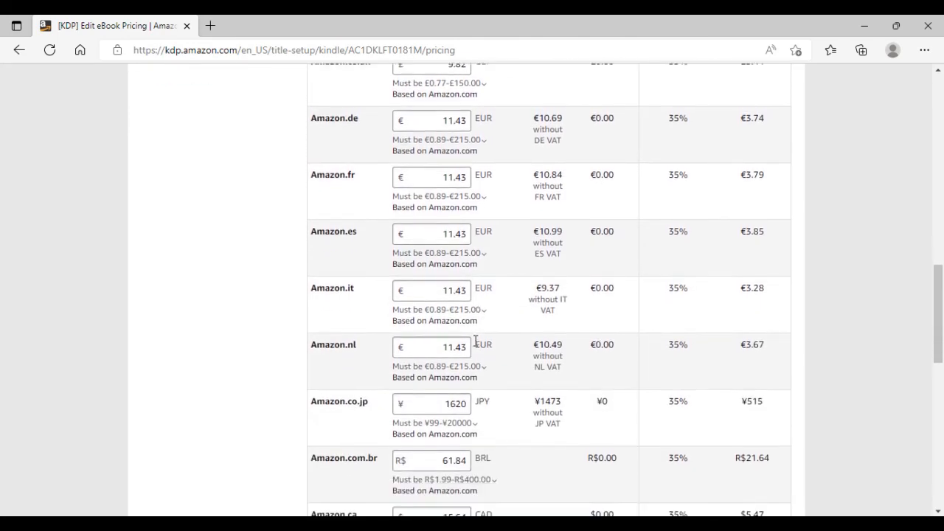
scroll(476, 341, down, 5)
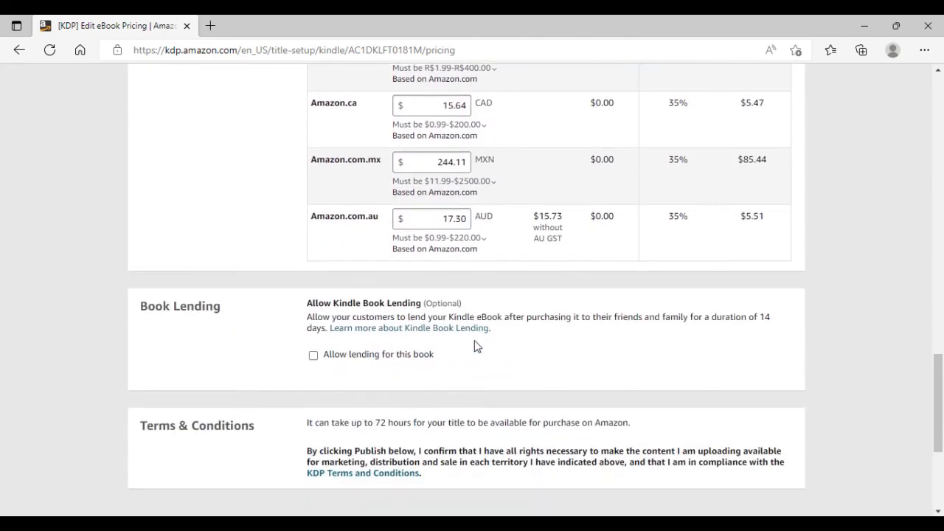
scroll(474, 340, up, 15)
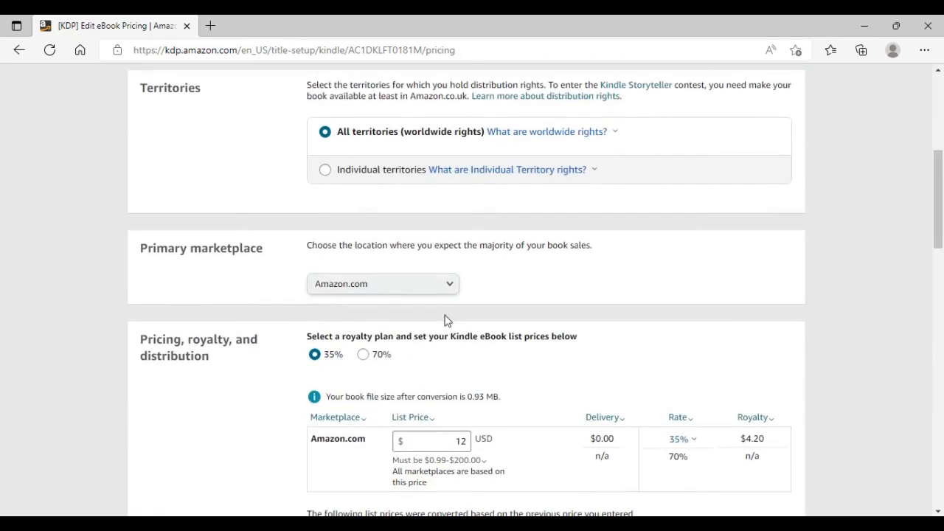
scroll(492, 418, down, 9)
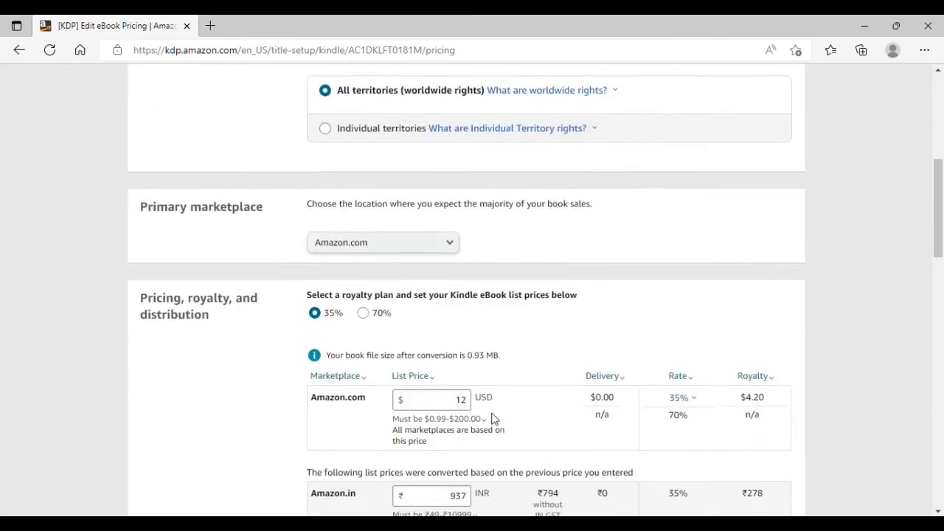
scroll(492, 418, down, 1)
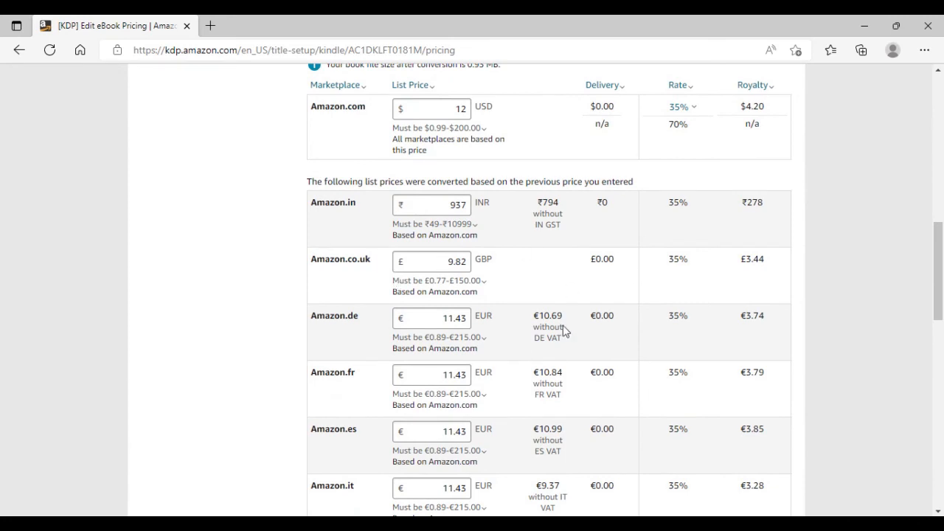
scroll(641, 364, down, 3)
scroll(641, 364, up, 6)
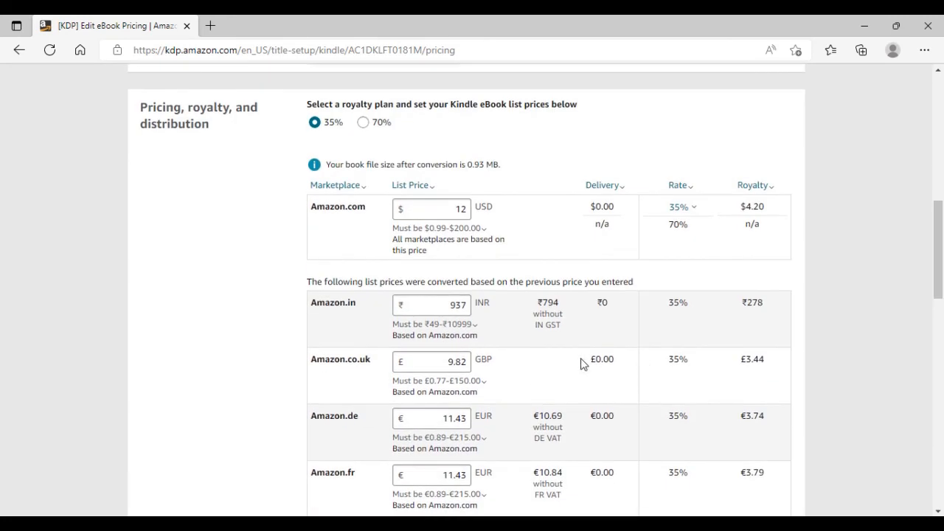
Check the Amazon.in price range info, then publish the Kindle eBook.
click(455, 325)
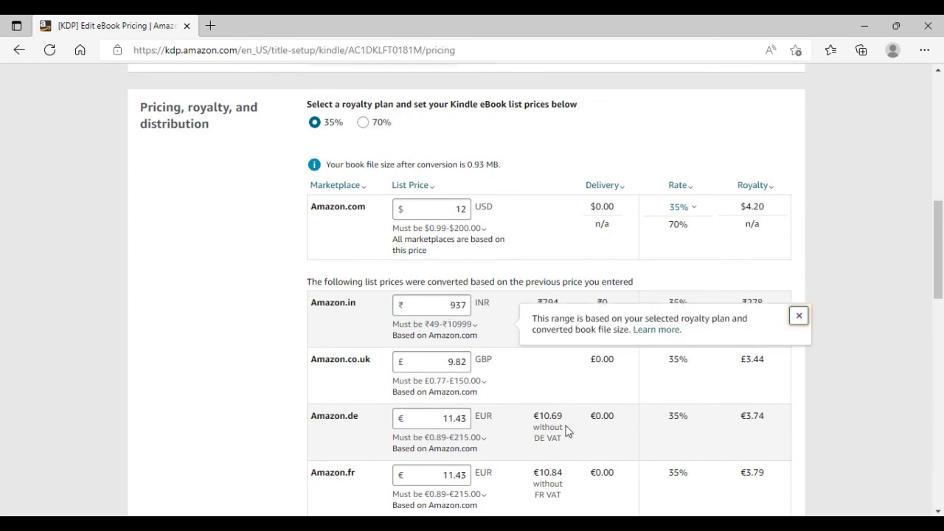
scroll(568, 432, down, 4)
scroll(568, 431, down, 10)
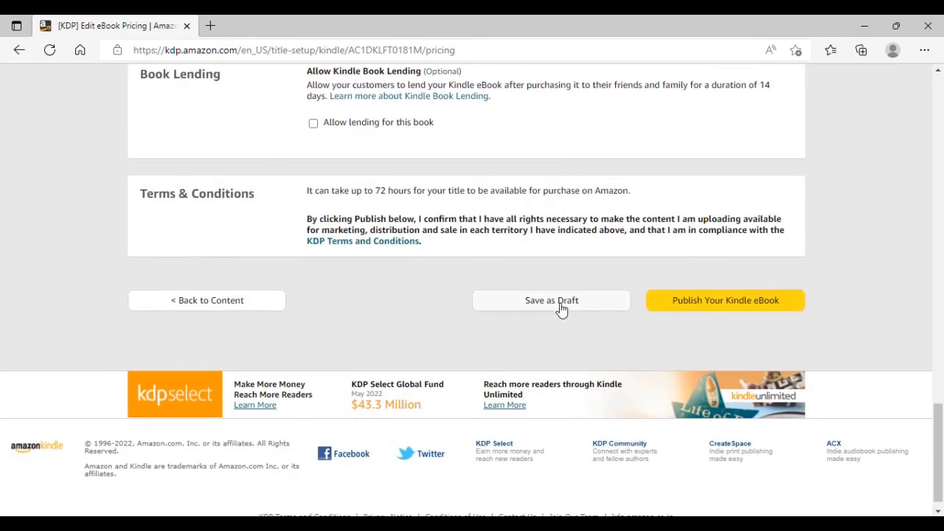
scroll(764, 327, up, 1)
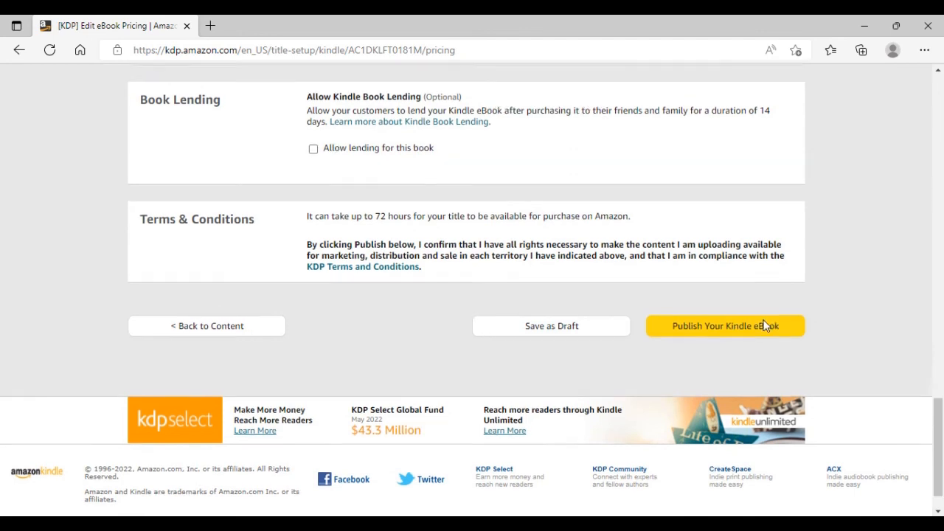
scroll(675, 309, up, 1)
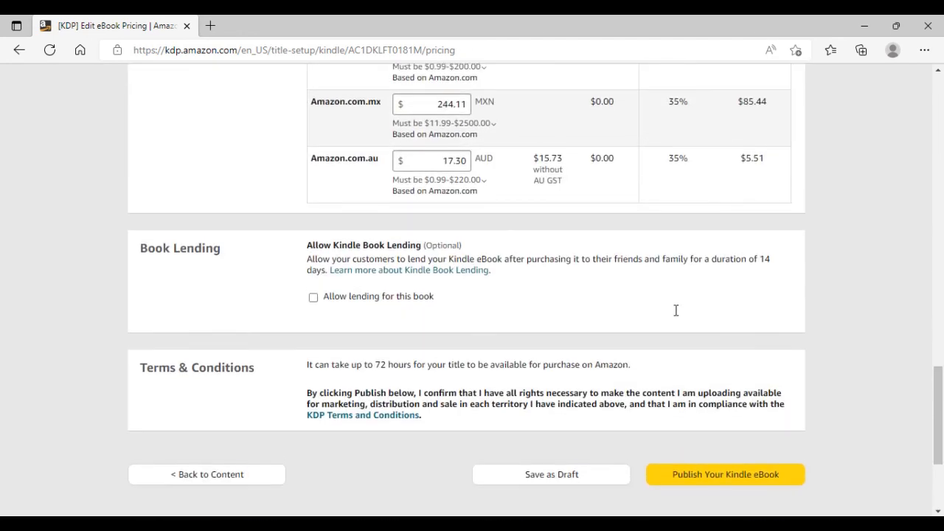
click(750, 477)
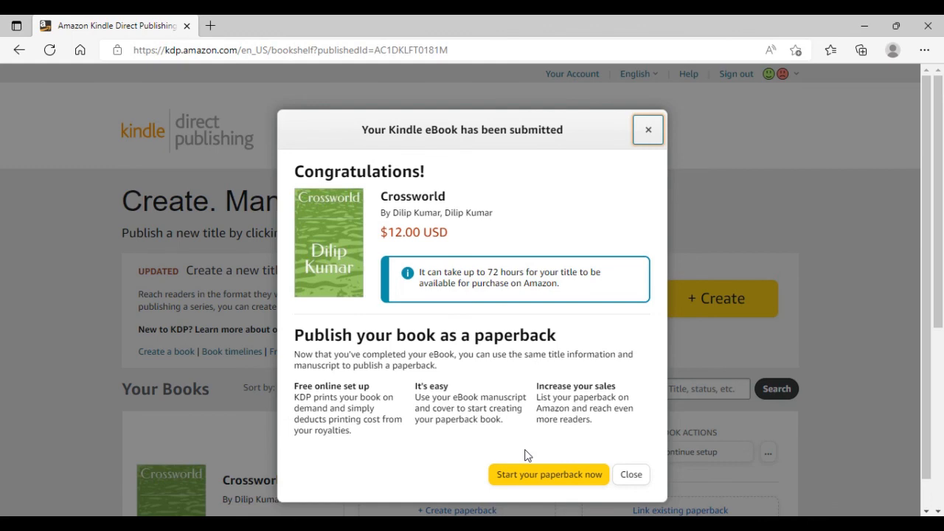
Close the submission notice and find Crossworld on the Bookshelf, In Review at $12.00 USD.
click(632, 475)
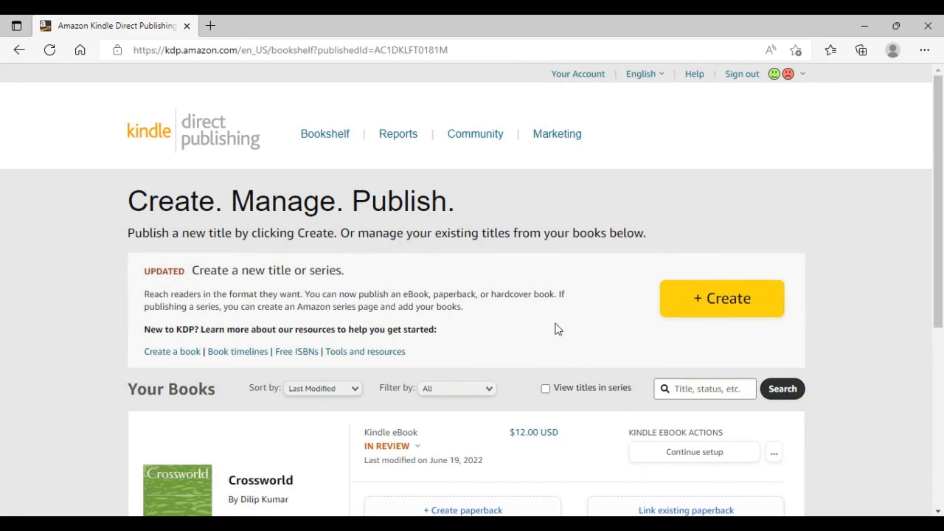
scroll(555, 327, down, 3)
scroll(555, 329, down, 2)
scroll(556, 329, up, 2)
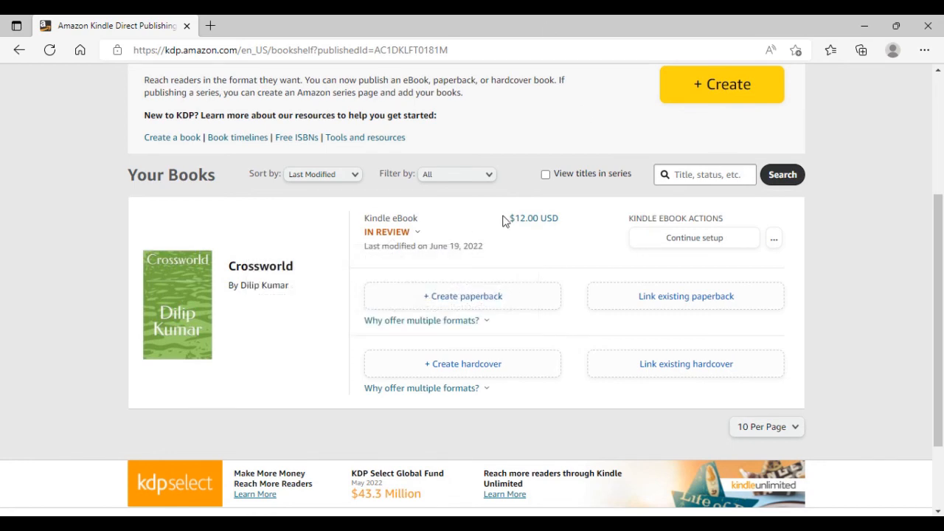
scroll(506, 221, up, 2)
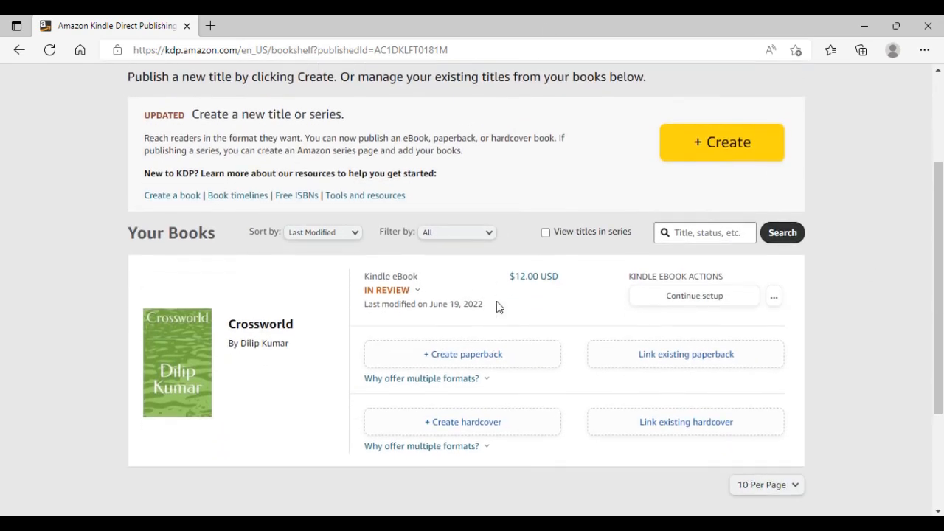
scroll(497, 302, down, 1)
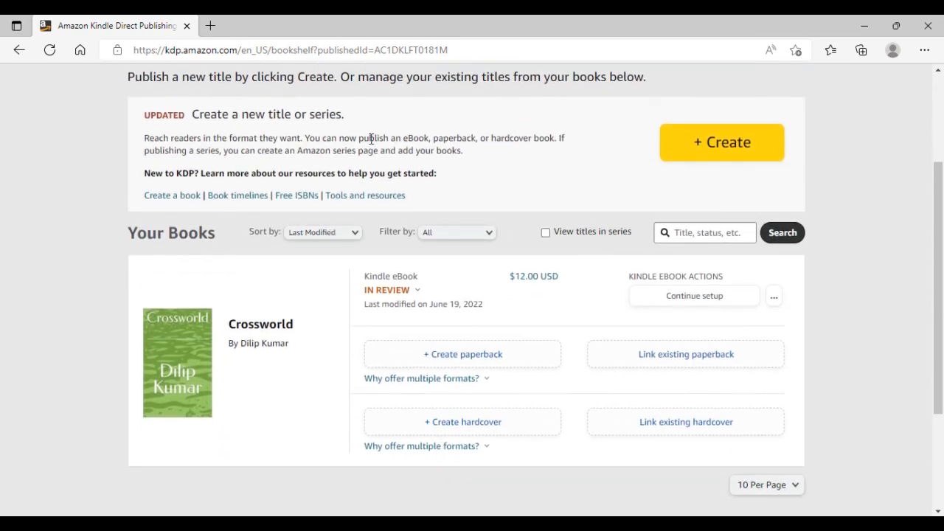